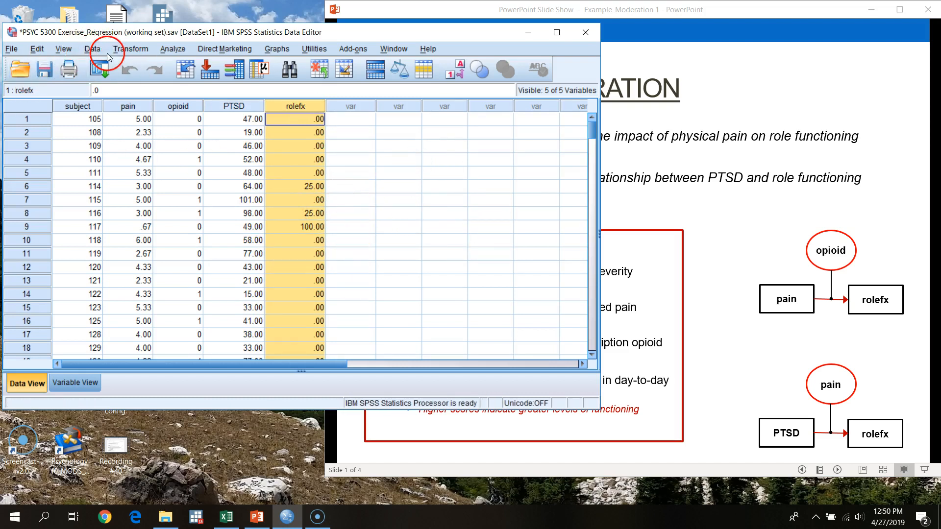
- Paste the Descriptives command for pain, opioid and PTSD into a syntax window
left_click(94, 49)
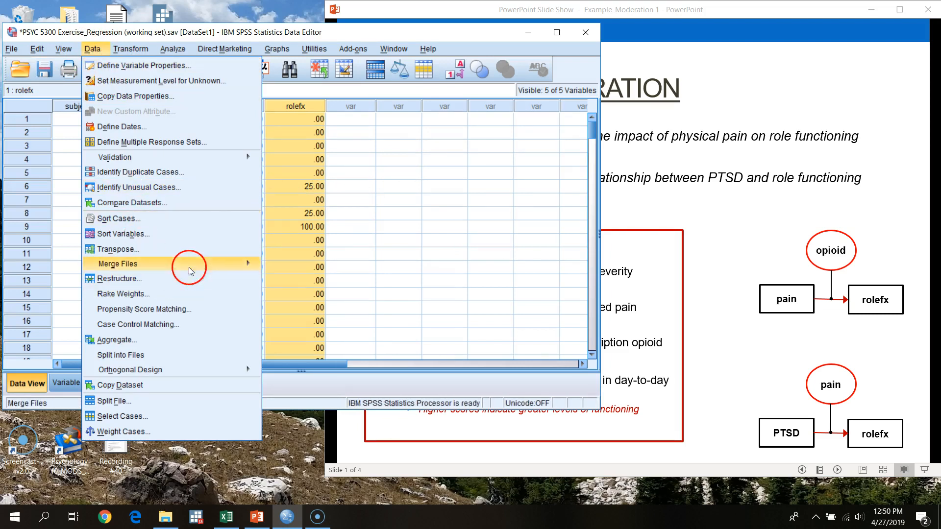
mouse_move(163, 54)
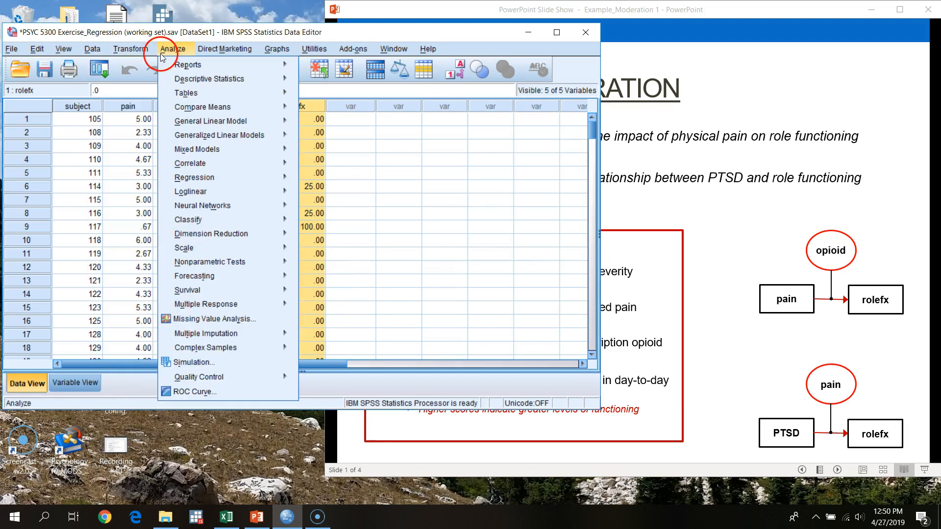
mouse_move(231, 80)
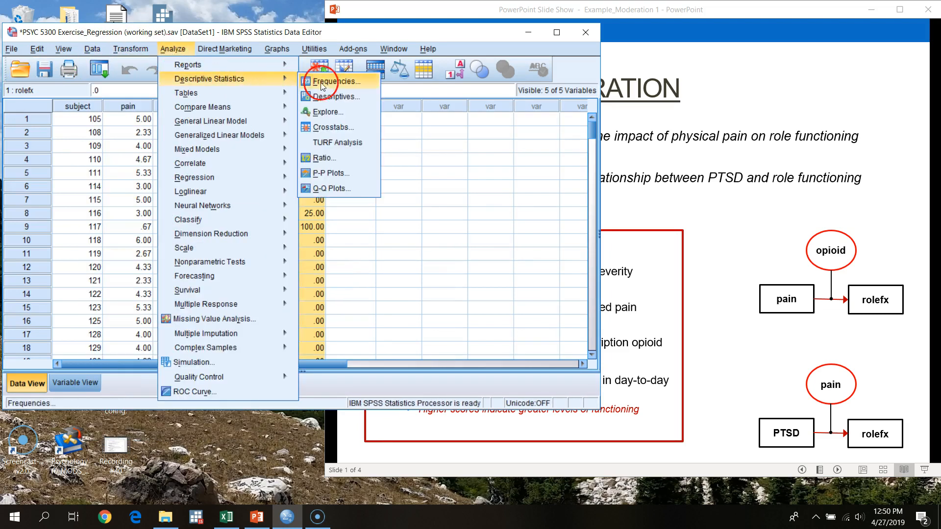
left_click(351, 98)
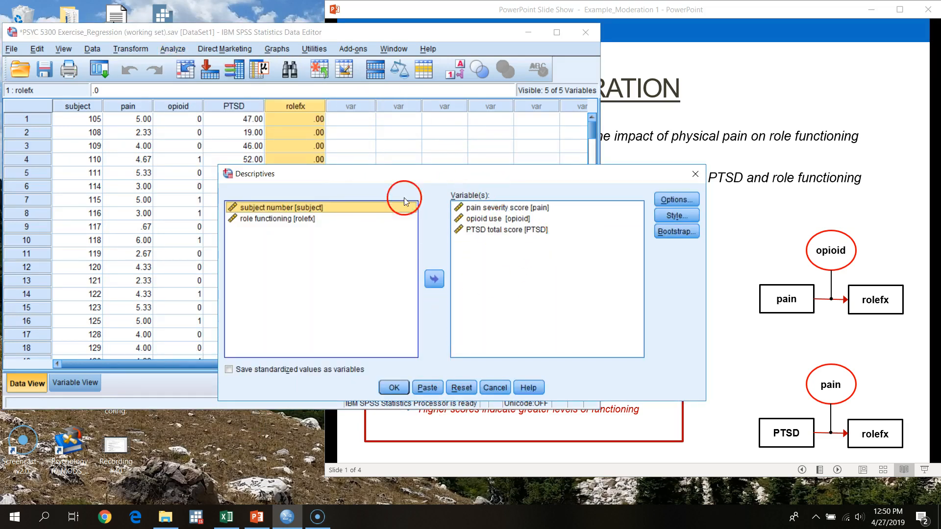
left_click(527, 207)
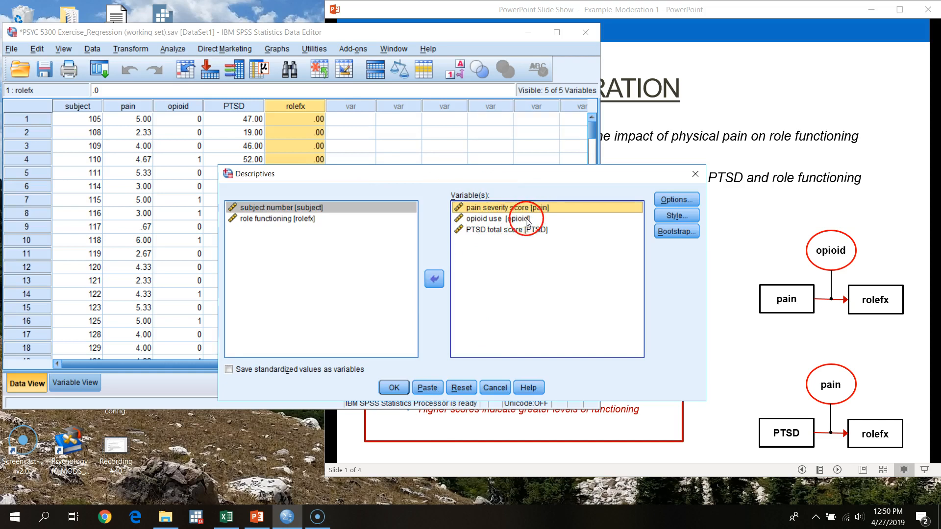
left_click(531, 218)
left_click(538, 230)
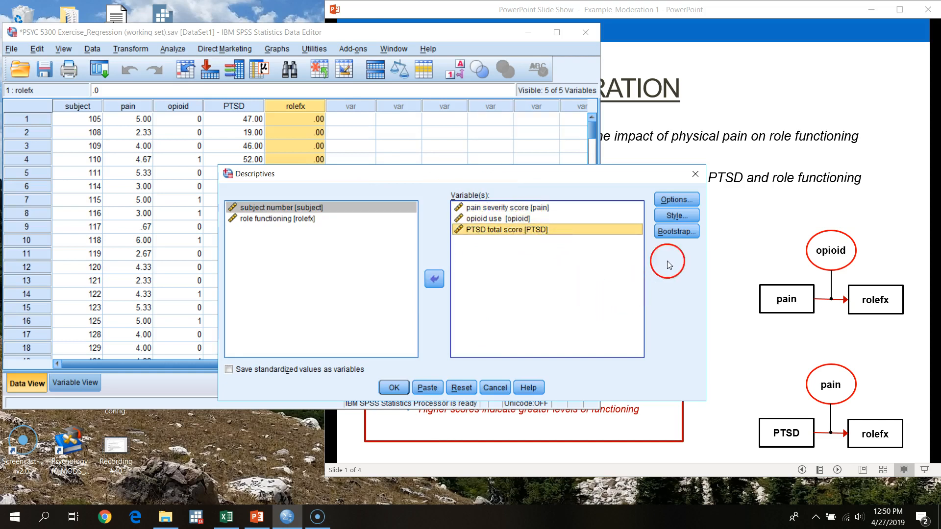
left_click(433, 390)
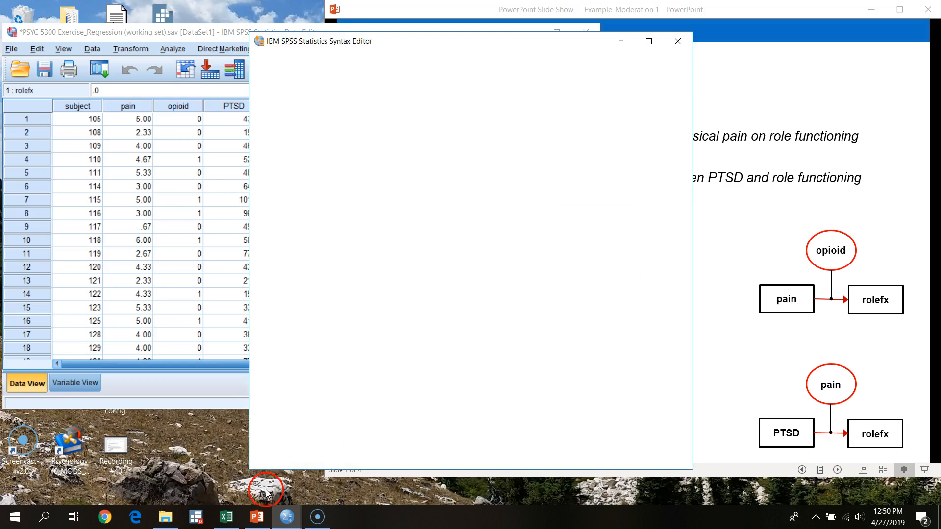
- Collapse the syntax editor's navigation pane and move the editor clear of the data window
left_click_drag(374, 285, 240, 283)
left_click_drag(487, 43, 297, 24)
left_click_drag(45, 32, 40, 73)
left_click_drag(233, 22, 191, 20)
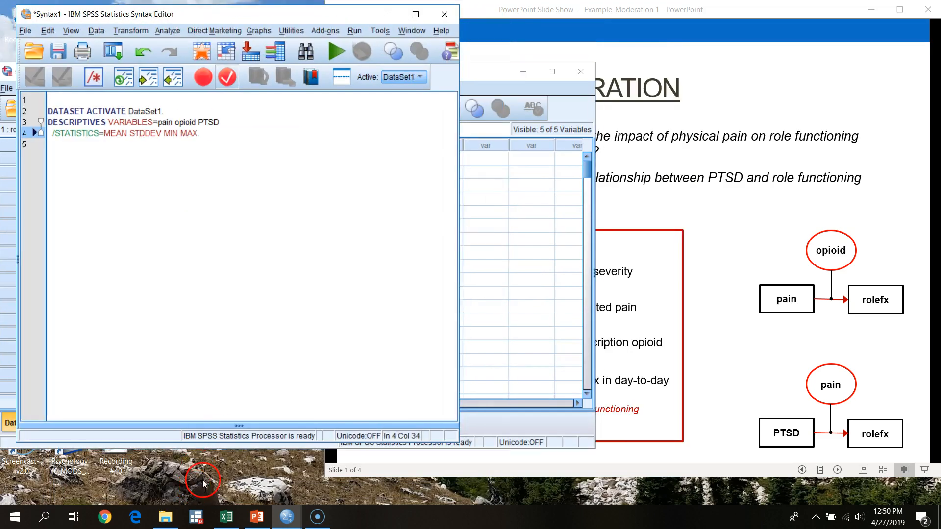
- Delete the DATASET ACTIVATE line from the syntax and run the DESCRIPTIVES command
double_click(128, 109)
triple_click(128, 110)
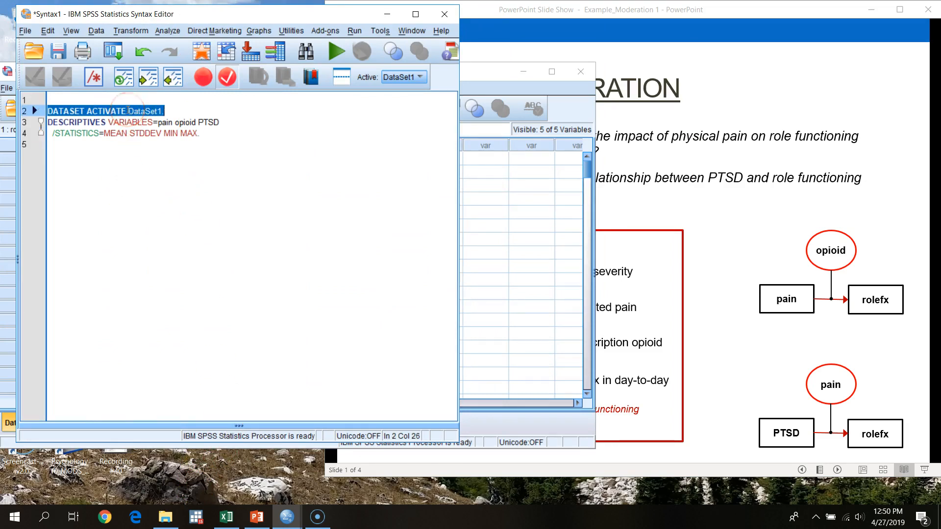
key("Delete")
key("Delete")
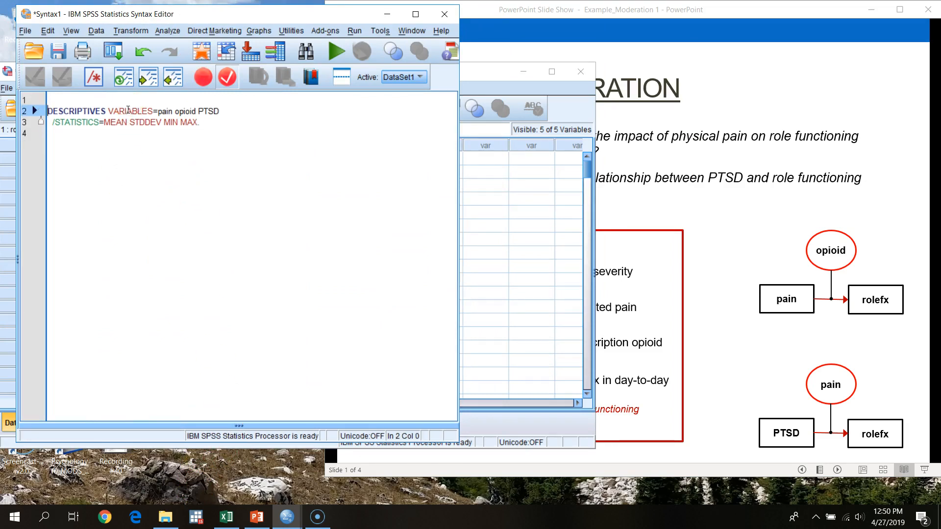
left_click_drag(199, 124, 48, 111)
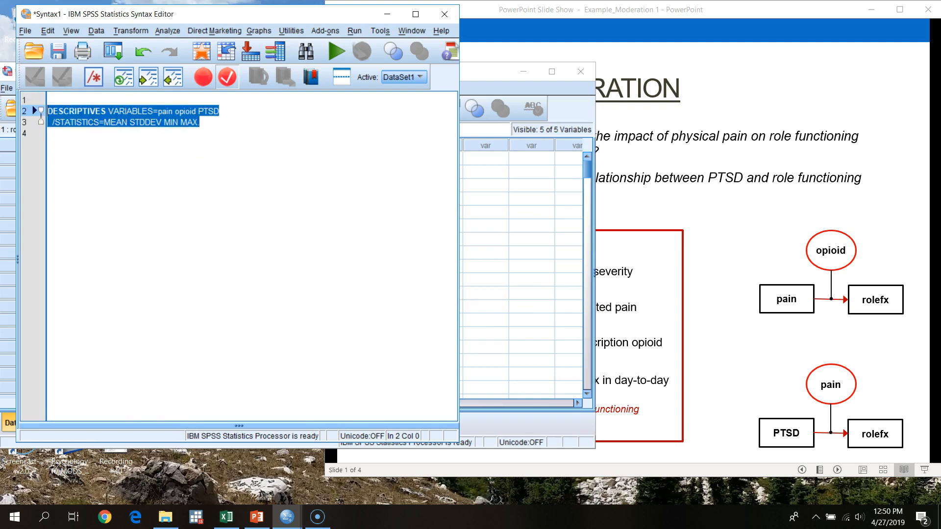
left_click(337, 51)
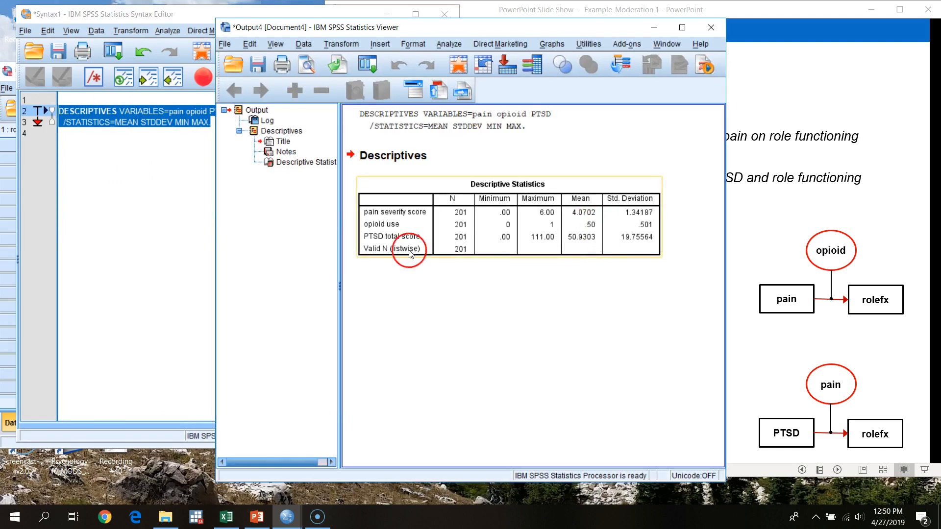
- Collapse the output viewer's outline pane and place the viewer beside the syntax editor
left_click_drag(339, 288, 198, 290)
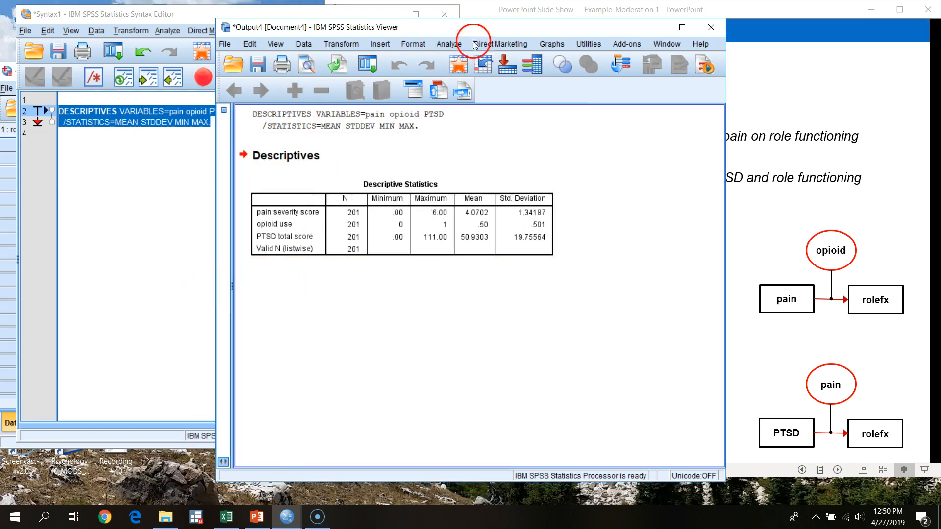
left_click_drag(519, 28, 616, 48)
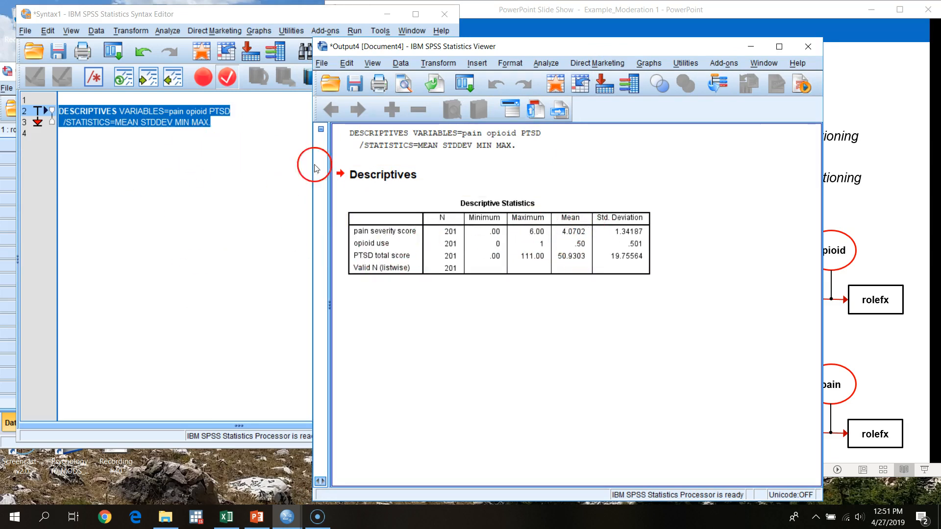
left_click_drag(545, 41, 662, 43)
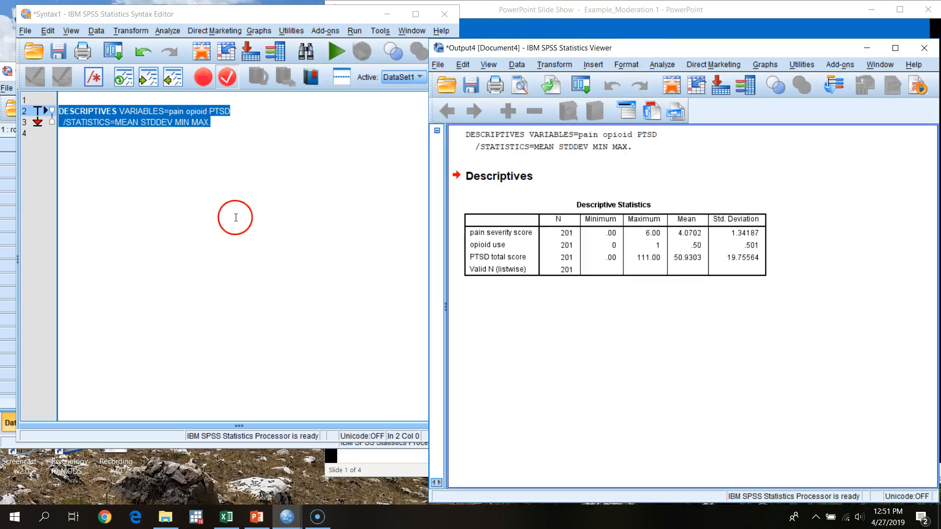
- Begin a COMPUTE command below the DESCRIPTIVES syntax with the expression "cPAIN = pain -"
left_click(211, 184)
key("Return")
type("C")
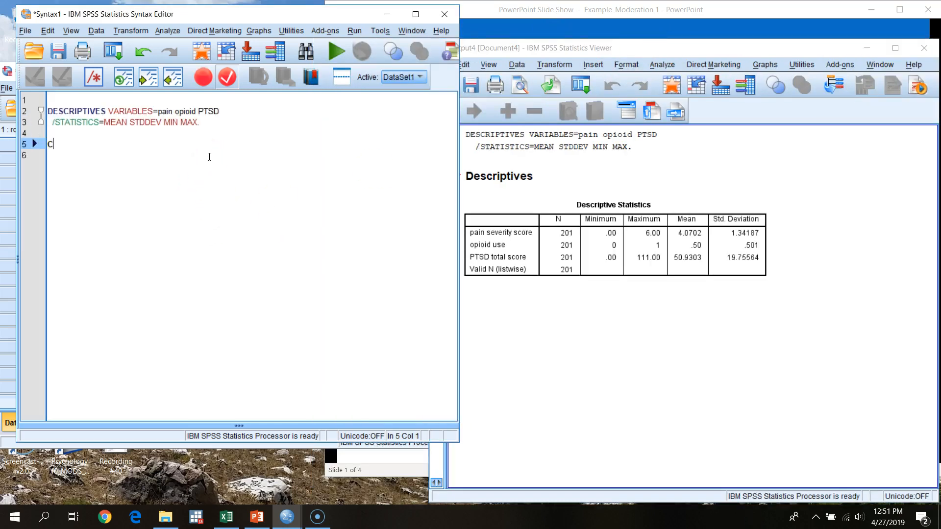
type("OMPUTE")
key("Return")
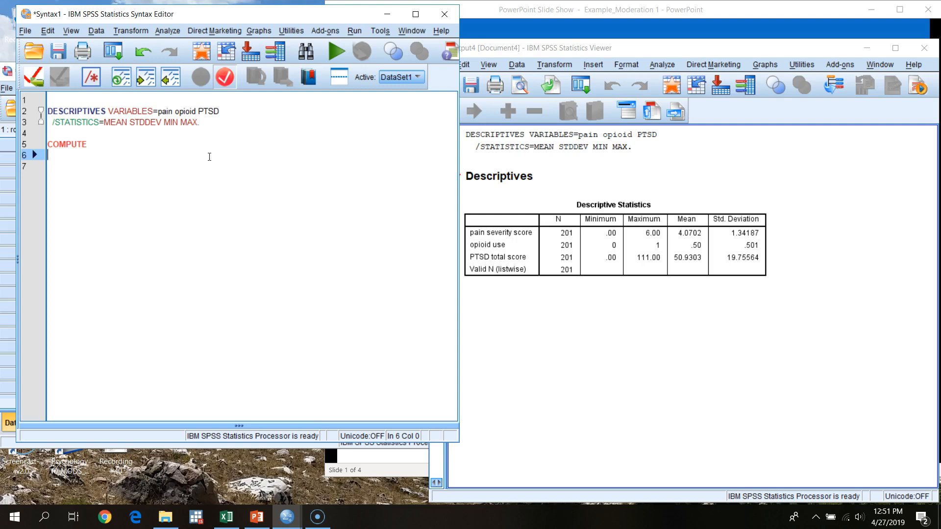
type("cPAIN")
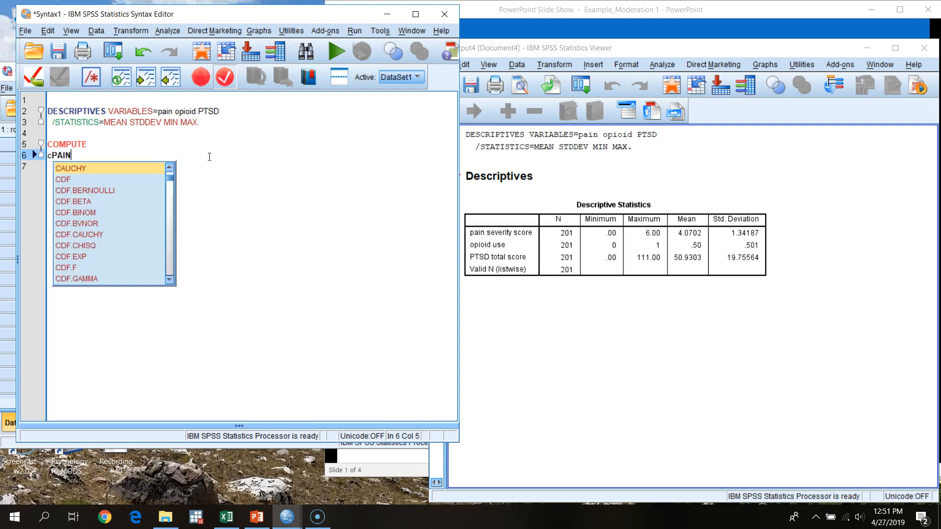
key("Escape")
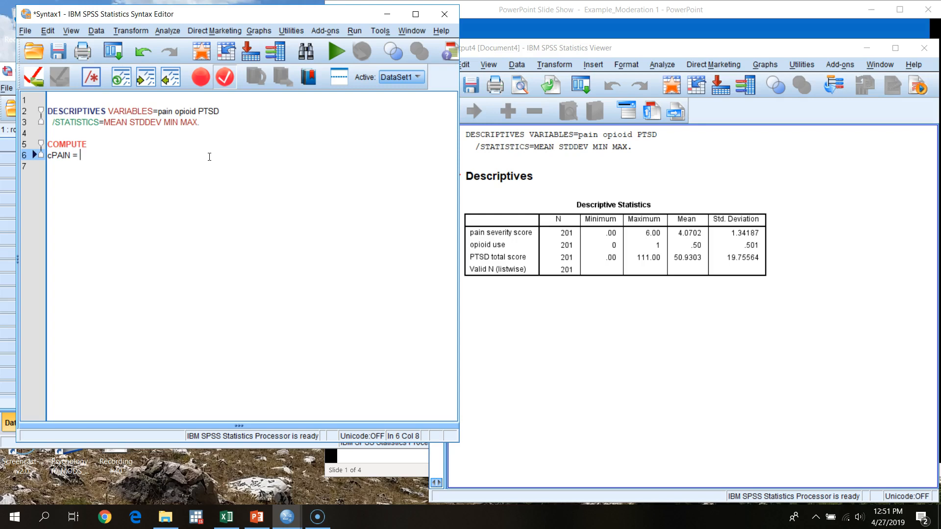
type("pain -")
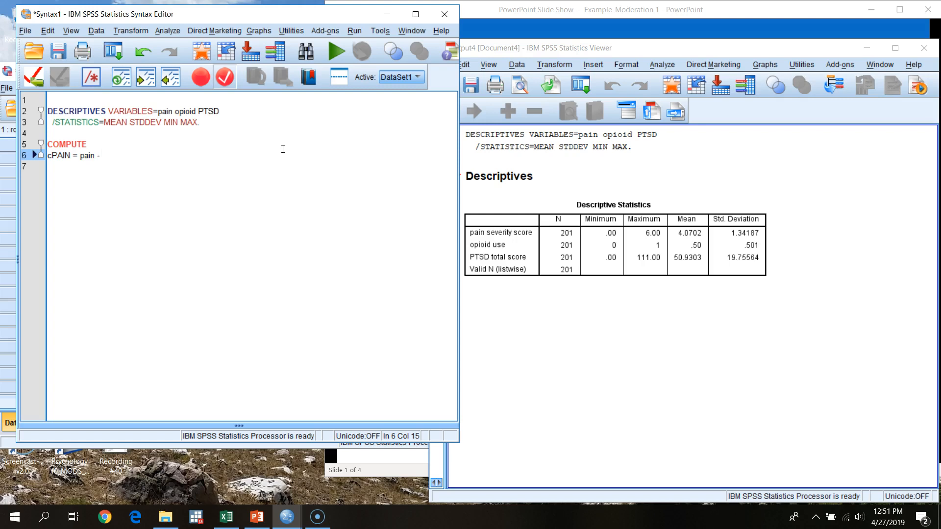
- Look up the pain mean in the output and complete the cPAIN expression with "4.0702 ." followed by an "EXE." line
left_click(701, 245)
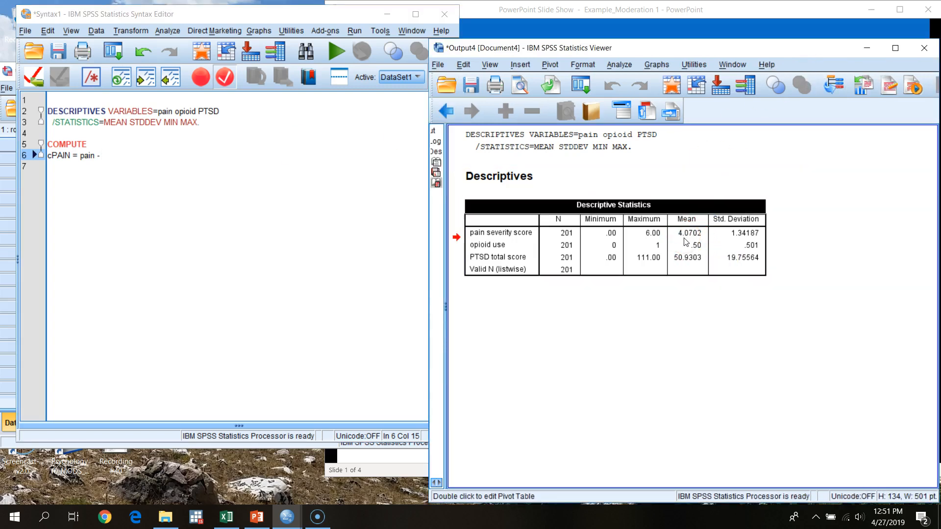
double_click(683, 236)
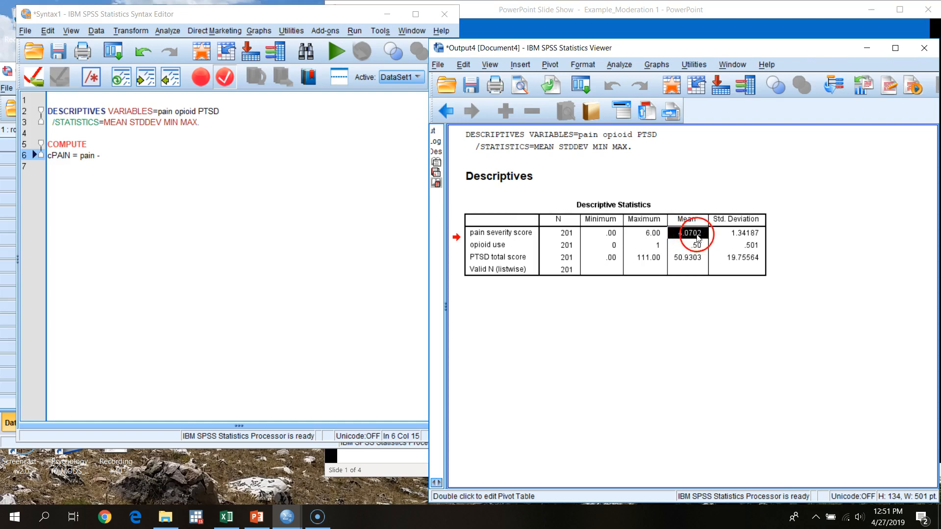
left_click(669, 245)
left_click(125, 162)
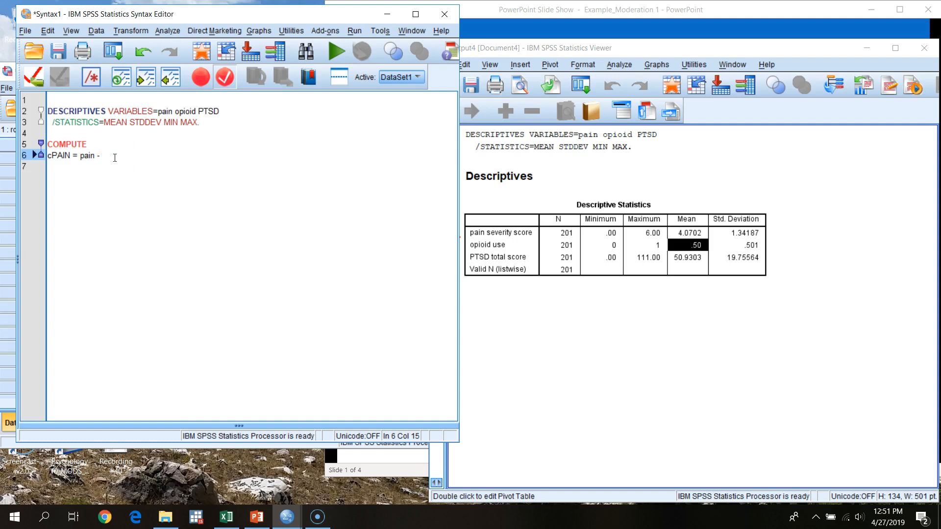
type("4.0702 .")
key("Return")
type("EXE")
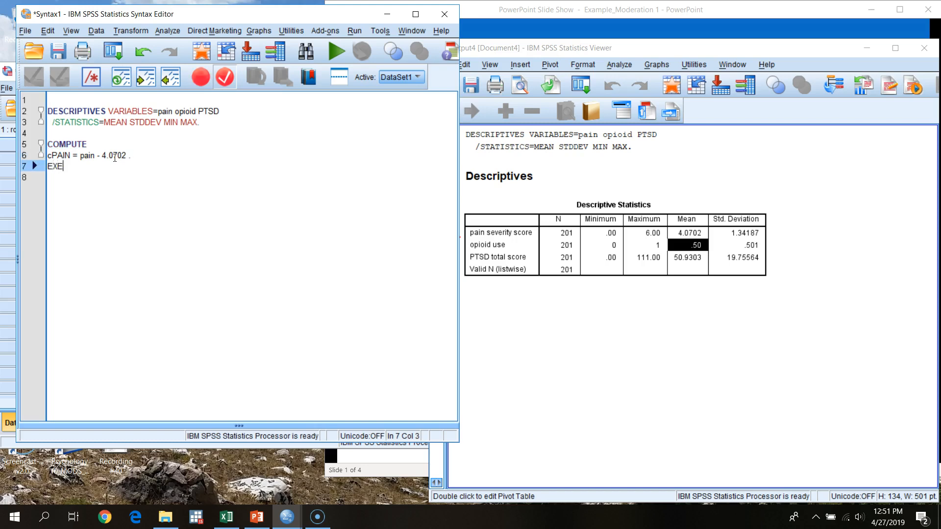
type(".")
key("Return")
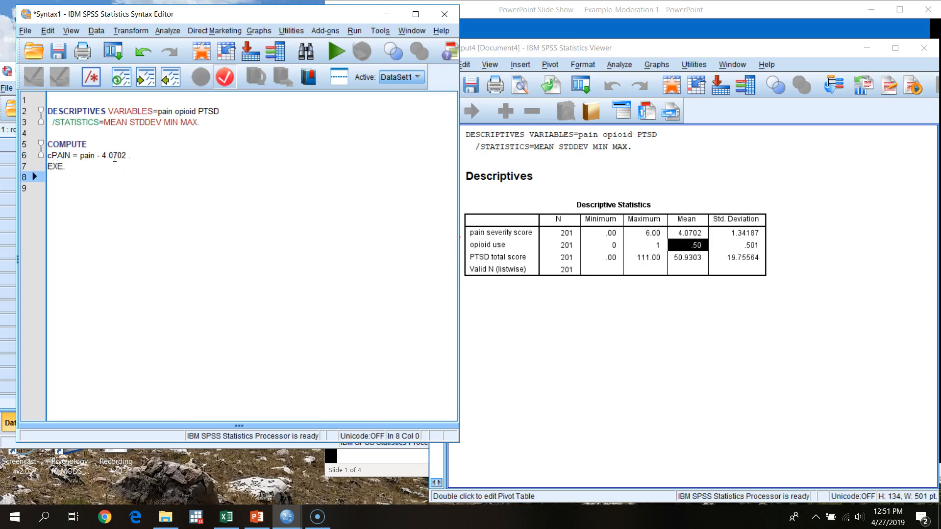
- Copy the cPAIN COMPUTE block, including its EXE line, and paste it twice below the original
left_click_drag(78, 174, 21, 137)
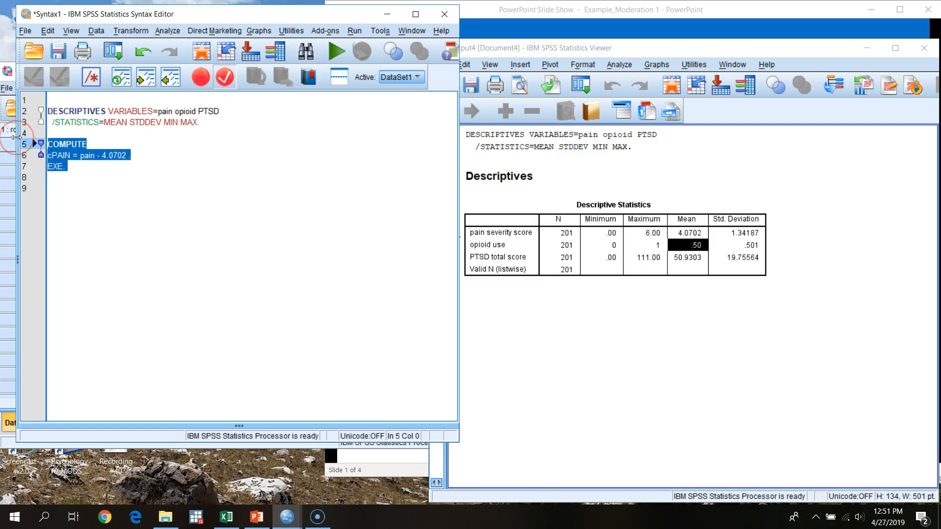
left_click(112, 170)
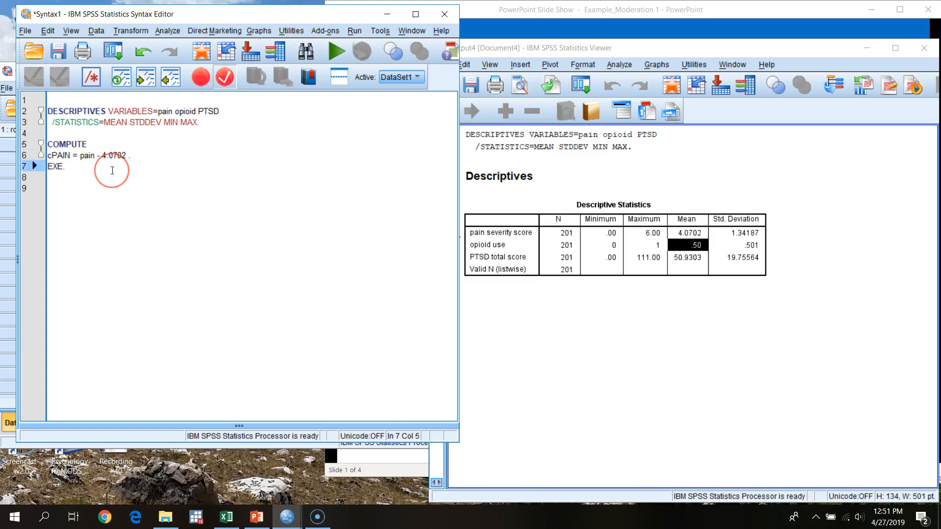
key("Return")
type("COMPUTE cPAIN = pain - 4.0702 . EXE.")
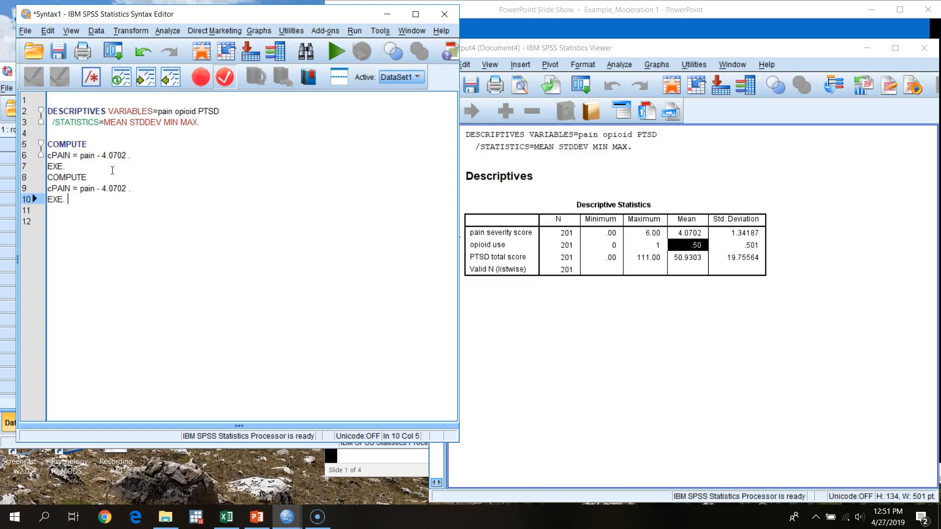
key("Return")
type("COMPUTE cPAIN = pain - 4.0702 . EXE.")
left_click(84, 186)
key("BackSpace")
key("BackSpace")
key("BackSpace")
key("BackSpace")
type("PTS")
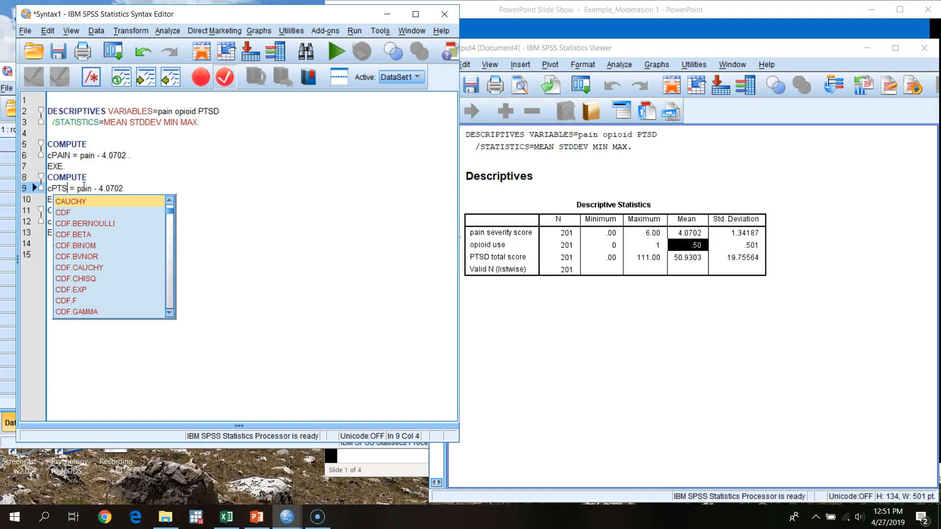
type("D")
- Change the second COMPUTE block's expression to "cOPIOID = opioid - .5 ."
key("BackSpace")
key("BackSpace")
key("BackSpace")
key("BackSpace")
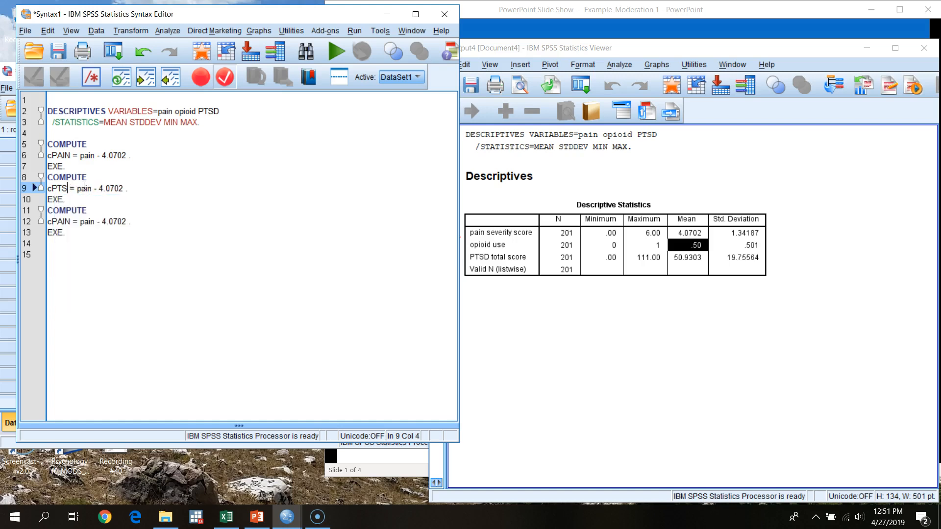
type("OPIOID")
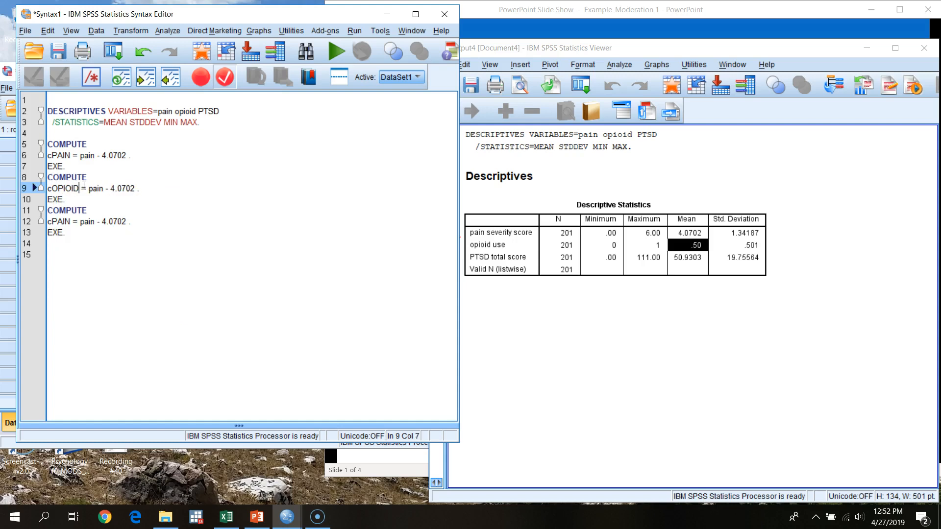
double_click(100, 189)
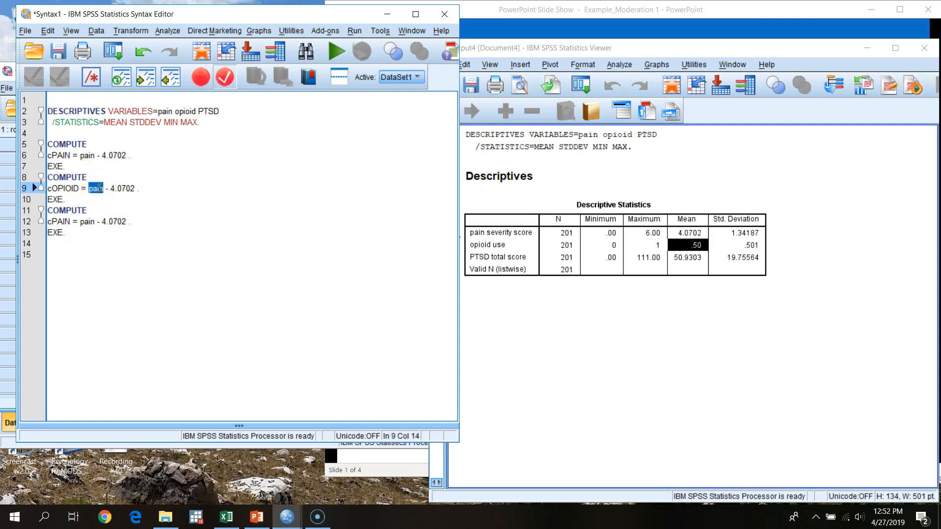
type("opioid")
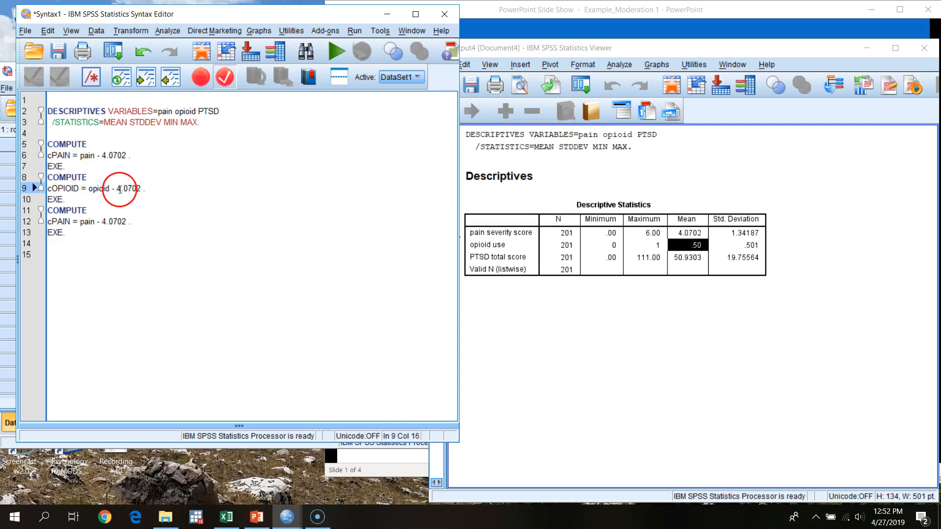
left_click_drag(117, 188, 139, 190)
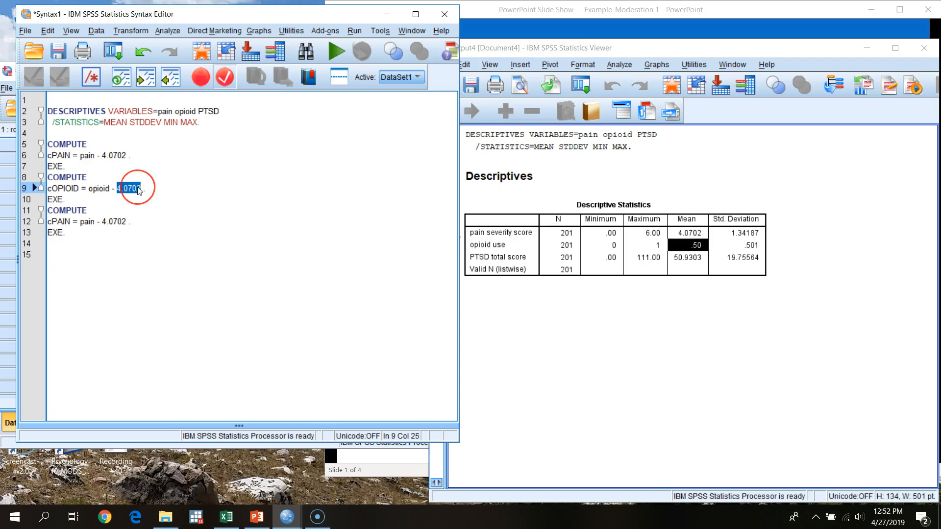
key("BackSpace")
- Change the third COMPUTE block's expression to "cPTSD = PTSD - 50.9303 ."
left_click(71, 220)
key("BackSpace")
key("BackSpace")
key("BackSpace")
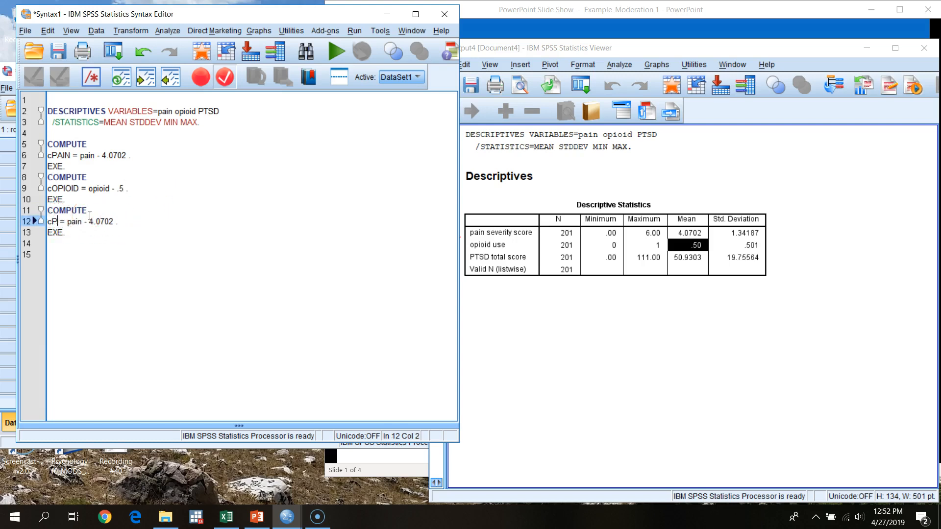
type("TSD")
double_click(90, 222)
type("PTSD")
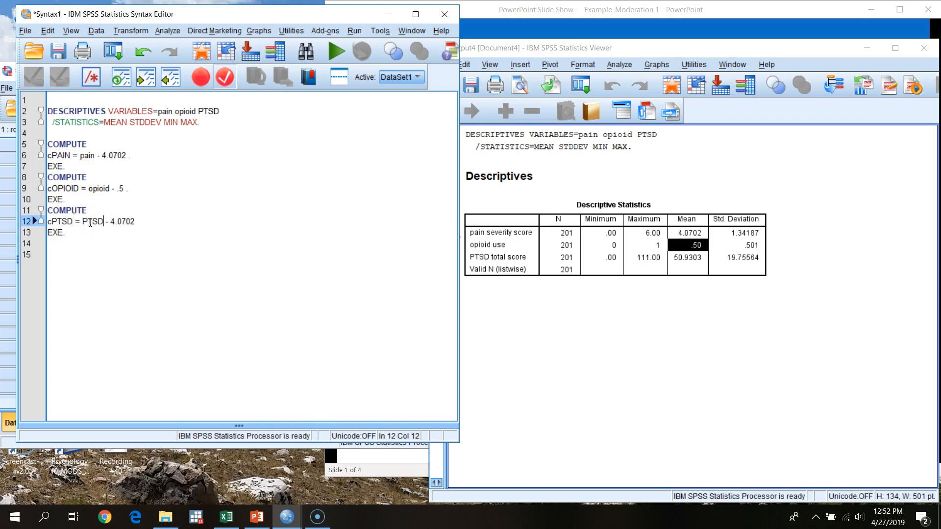
left_click_drag(112, 222, 133, 223)
type("50")
left_click(156, 232)
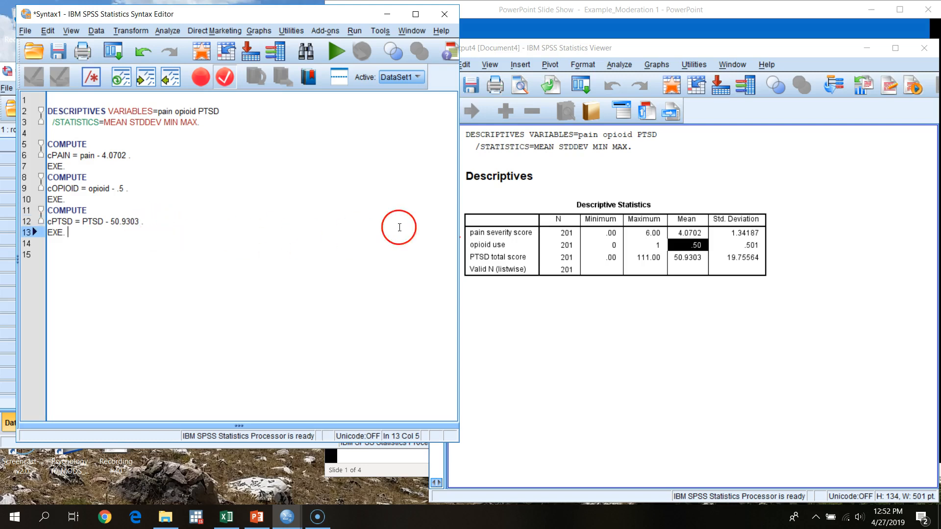
- Run the three COMPUTE blocks that create cPAIN, cOPIOID and cPTSD
left_click(689, 312)
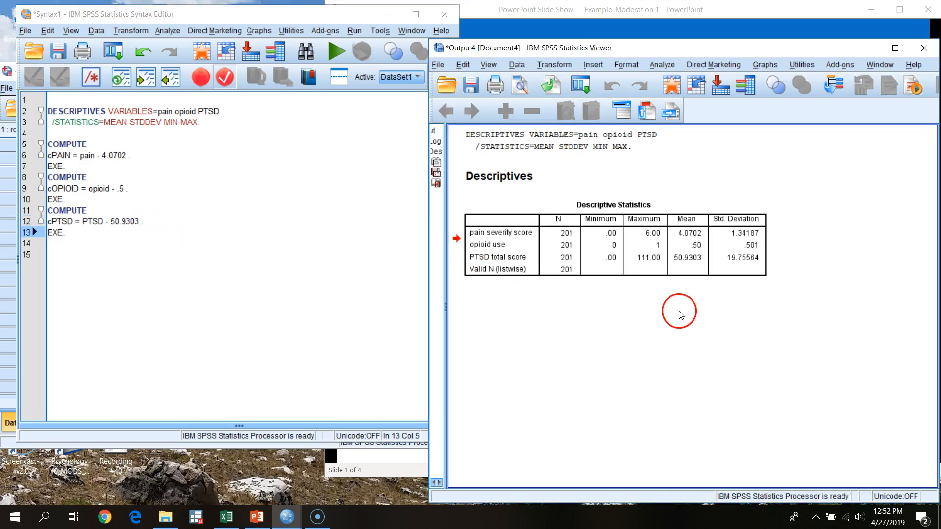
left_click(154, 250)
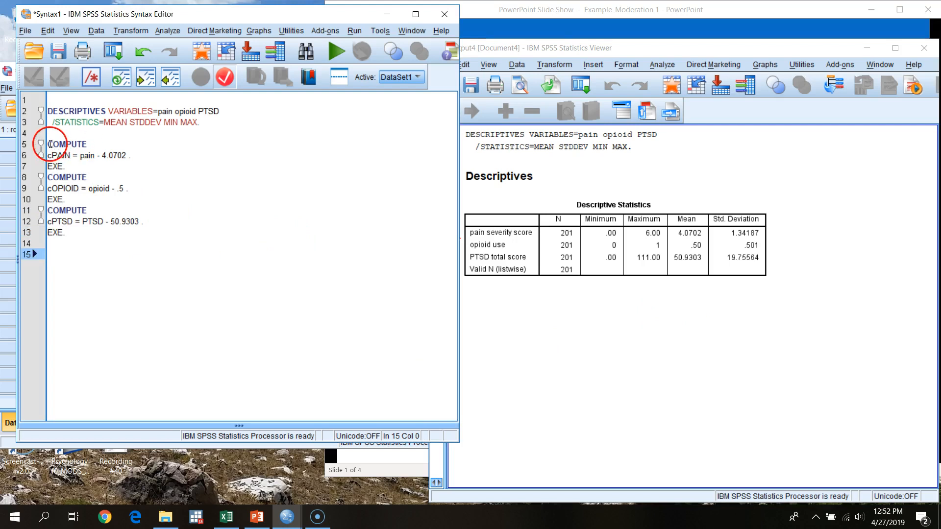
left_click_drag(48, 144, 157, 232)
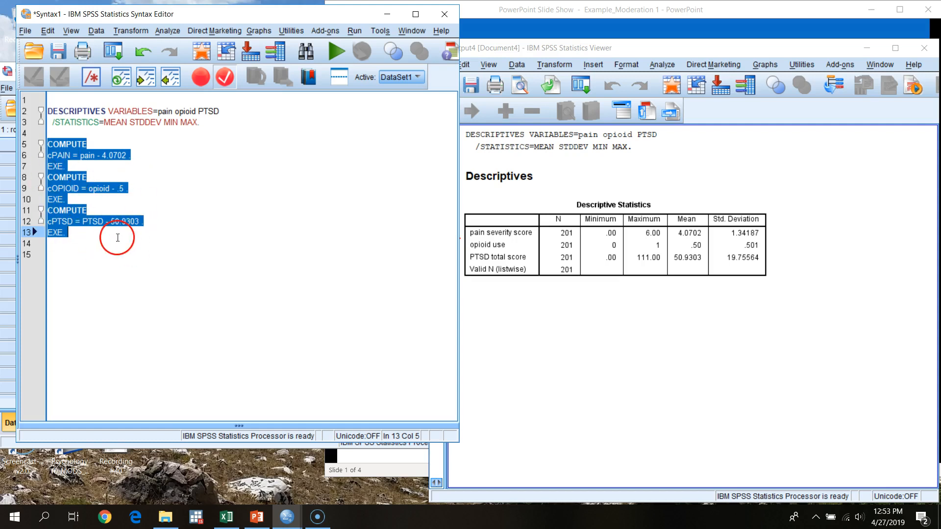
left_click(337, 51)
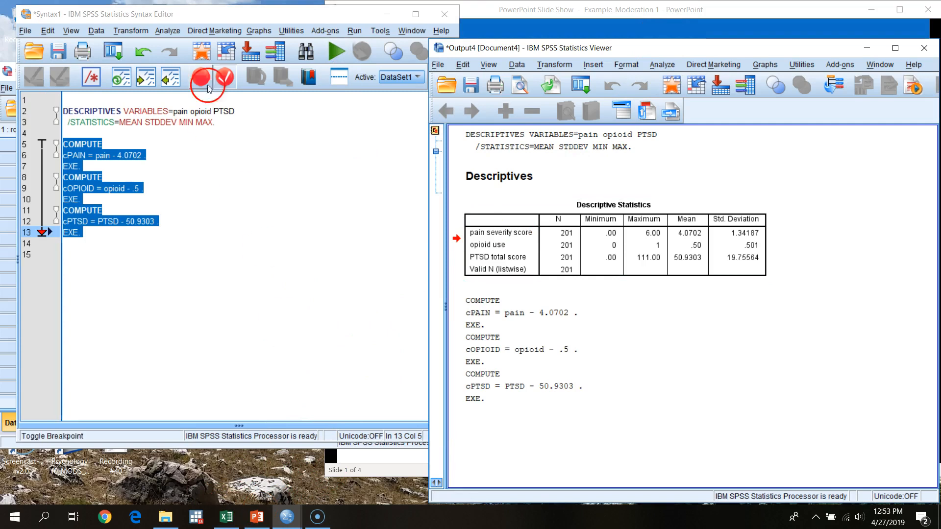
- Inspect the new cPAIN, cOPIOID and cPTSD columns in the dataset
left_click(8, 439)
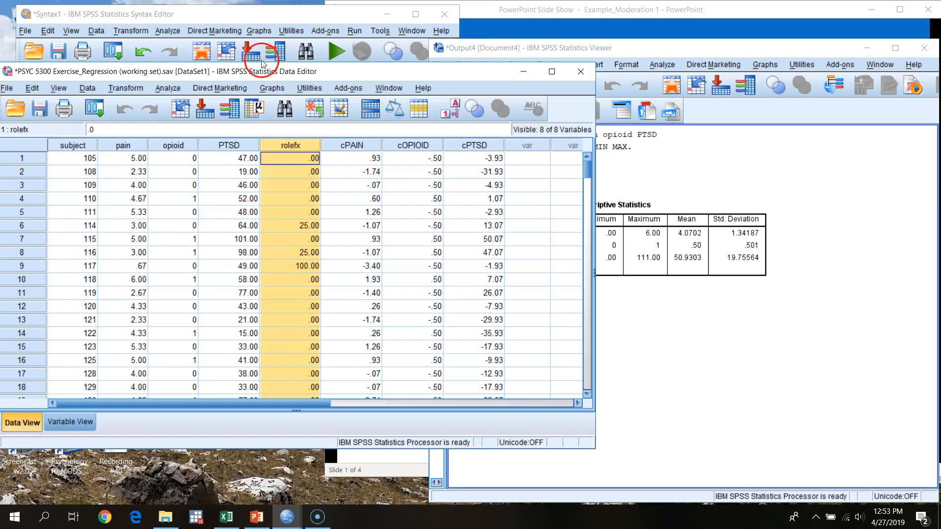
left_click_drag(262, 65, 268, 111)
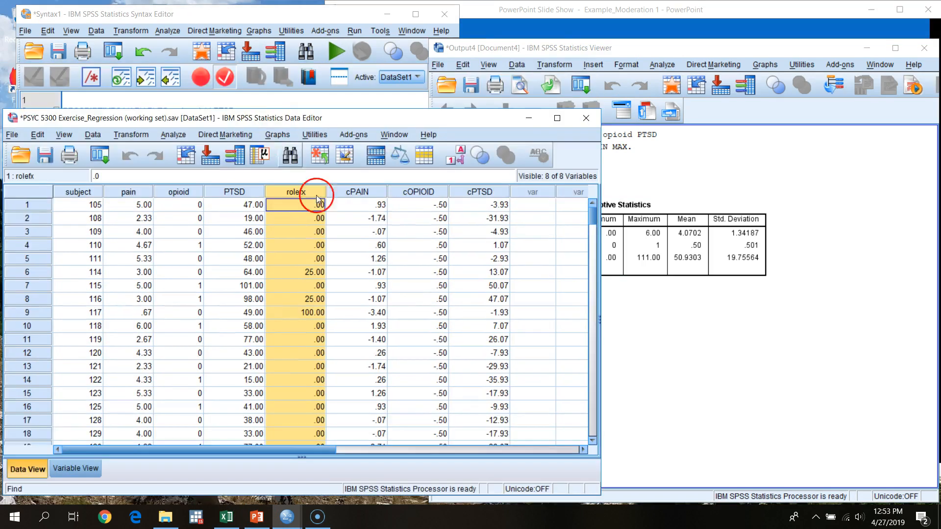
left_click(362, 193)
left_click(430, 192)
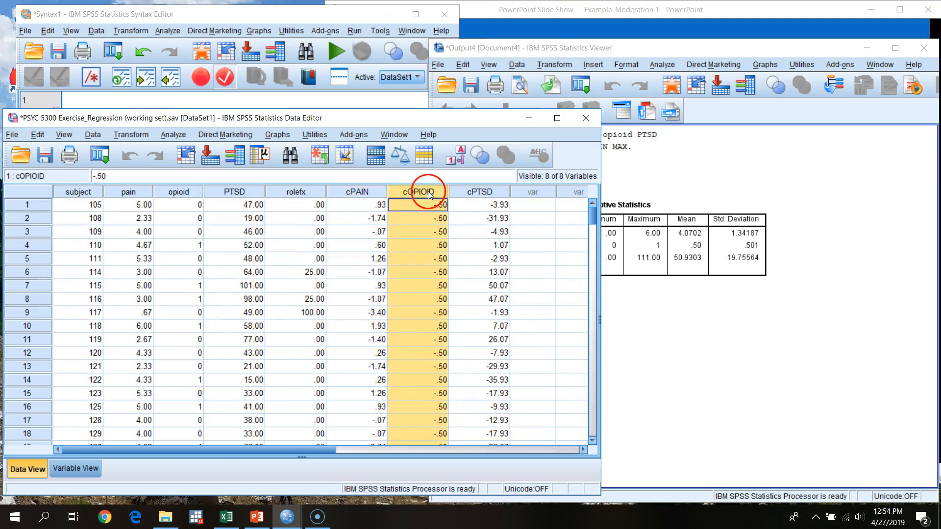
left_click(482, 192)
- Copy the DESCRIPTIVES command with its STATISTICS line and paste it below the three COMPUTE blocks in the syntax
left_click(228, 67)
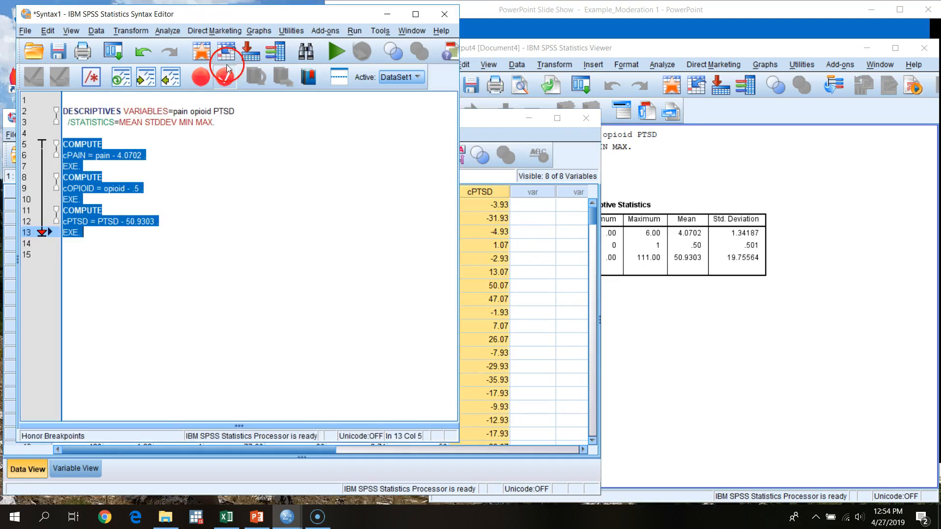
left_click_drag(231, 124, 20, 111)
key("ctrl+c")
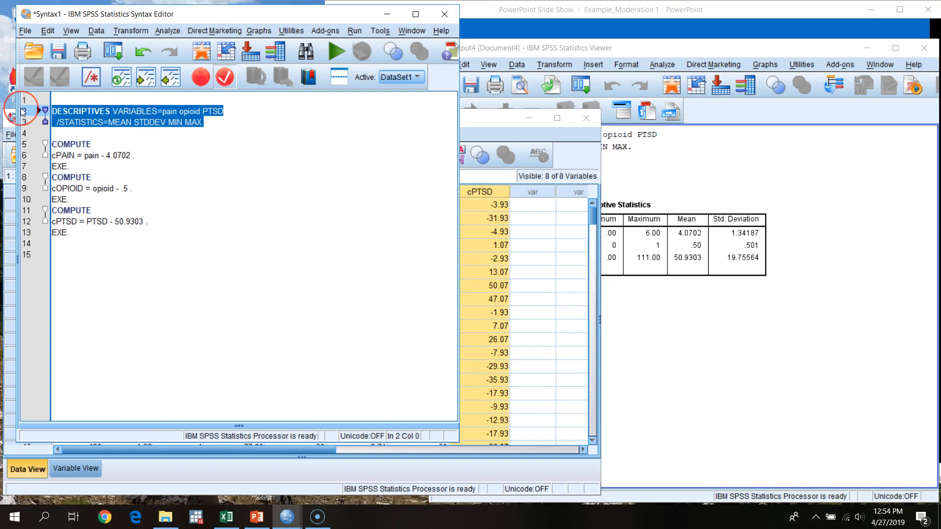
left_click(76, 251)
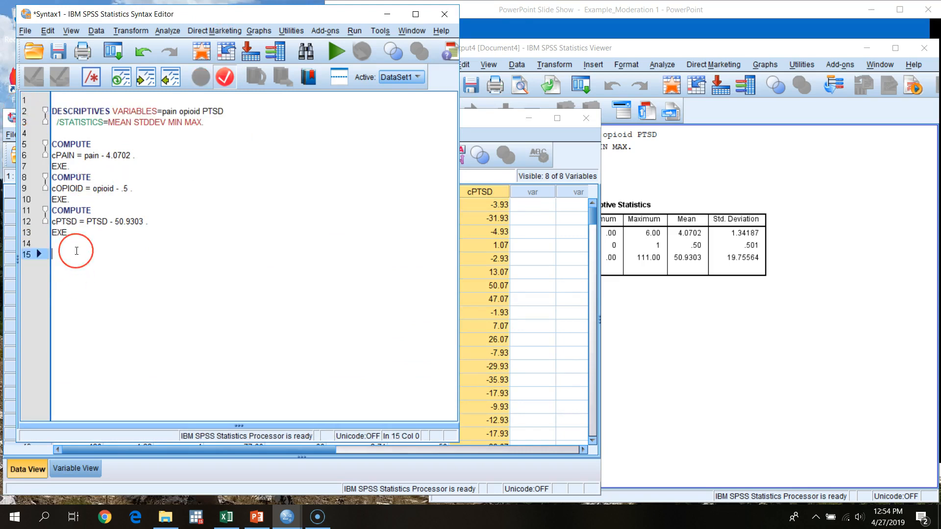
key("ctrl+v")
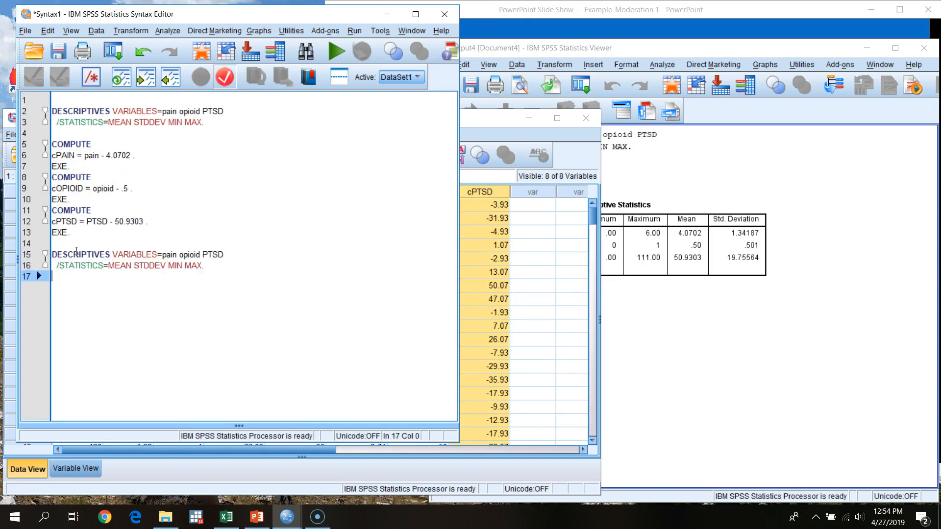
- Change the variable list of the pasted DESCRIPTIVES command to cPAIN, cOPIOID and cPTSD
double_click(60, 156)
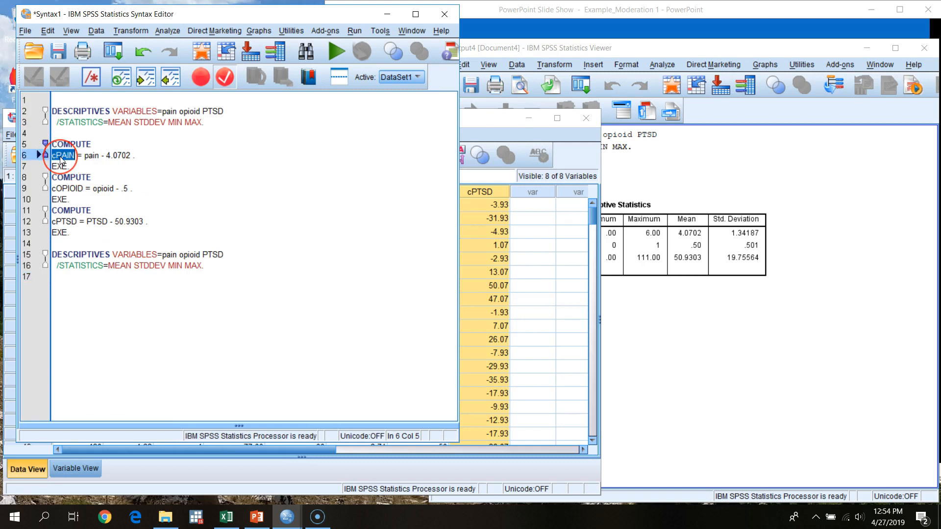
double_click(170, 254)
type("cPAIN")
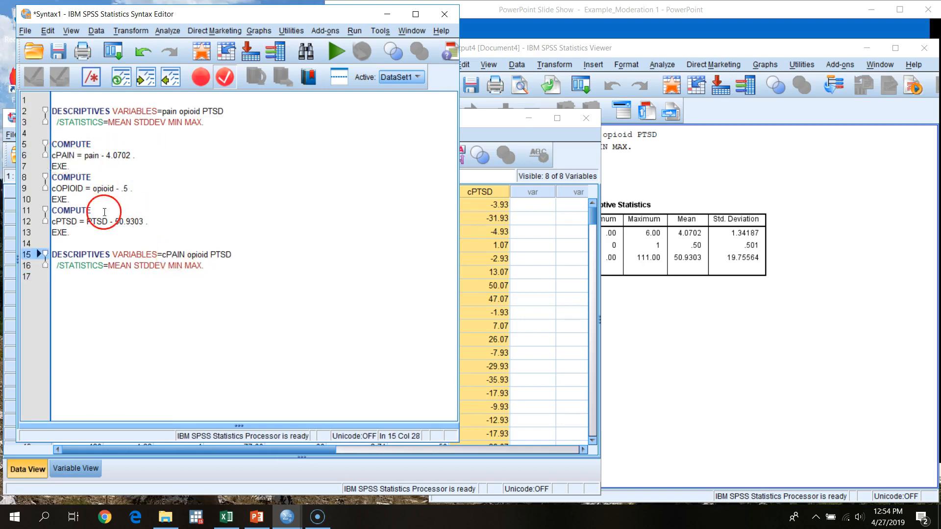
double_click(68, 188)
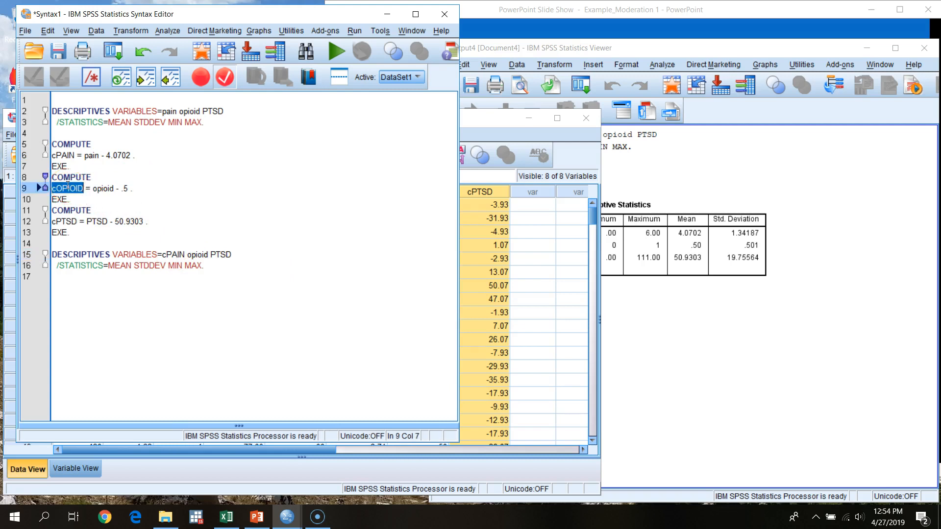
double_click(197, 254)
type("cOPIOID")
left_click(222, 255)
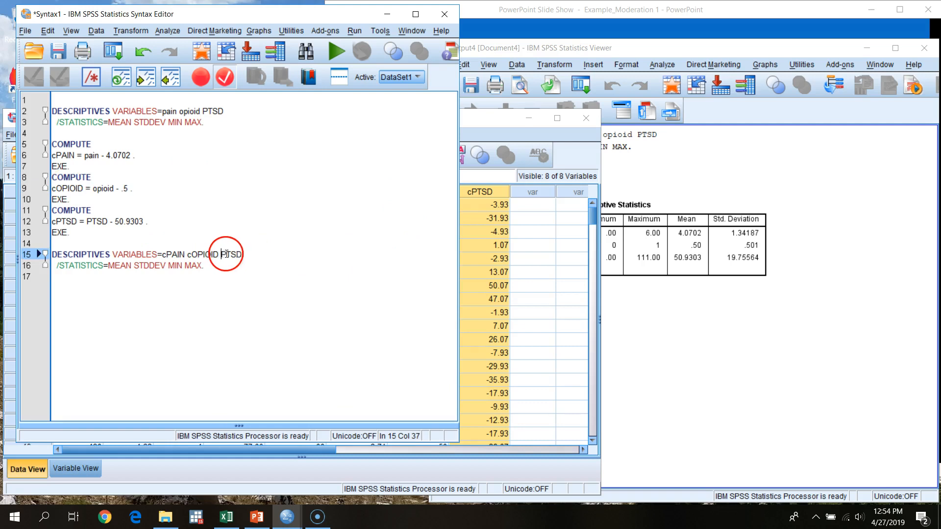
type("c")
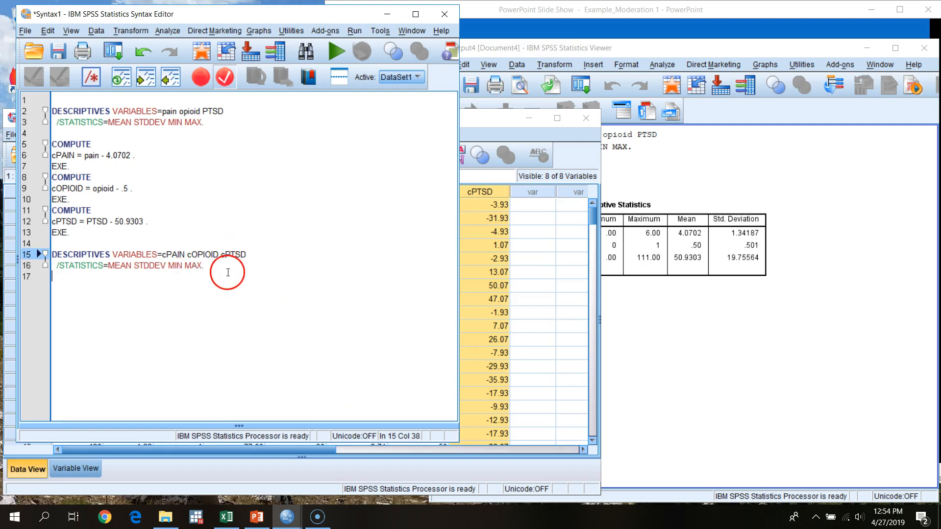
- Run the DESCRIPTIVES command for the centered variables and check their means in the output
left_click_drag(228, 273, 51, 254)
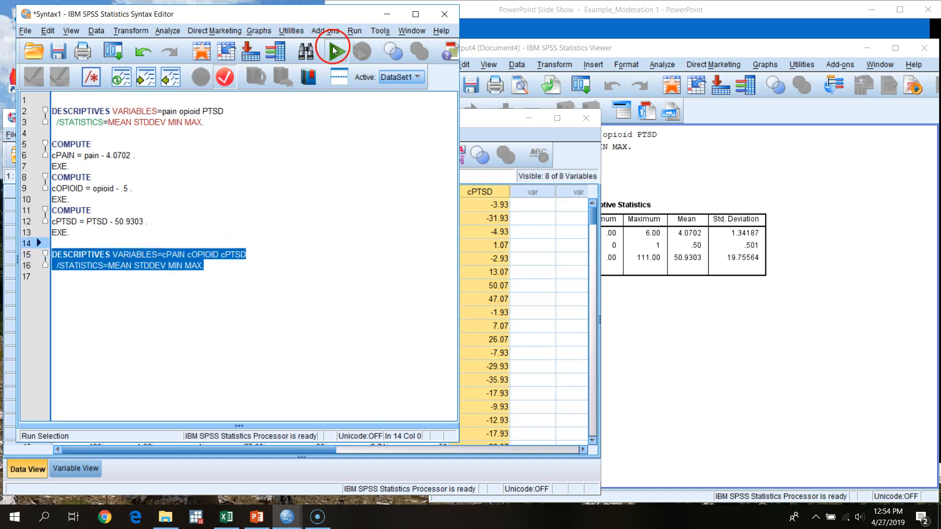
left_click(333, 49)
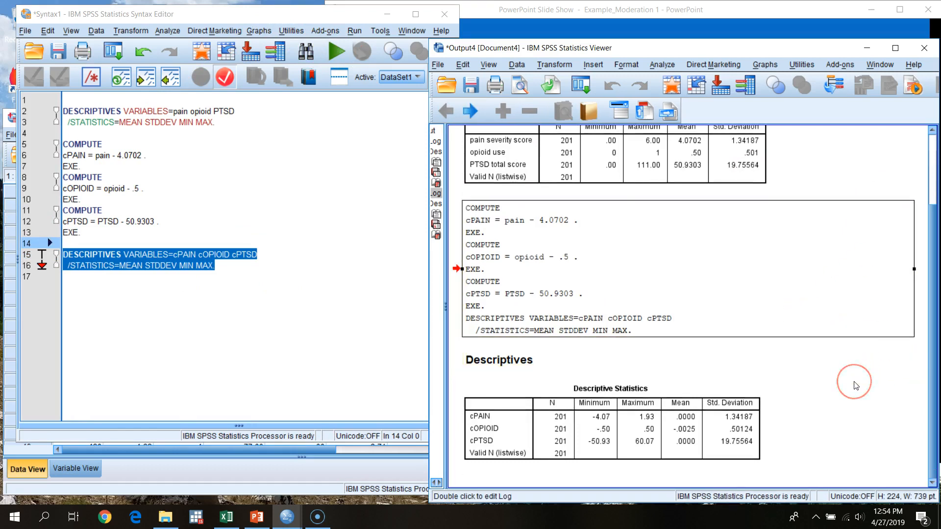
left_click(670, 441)
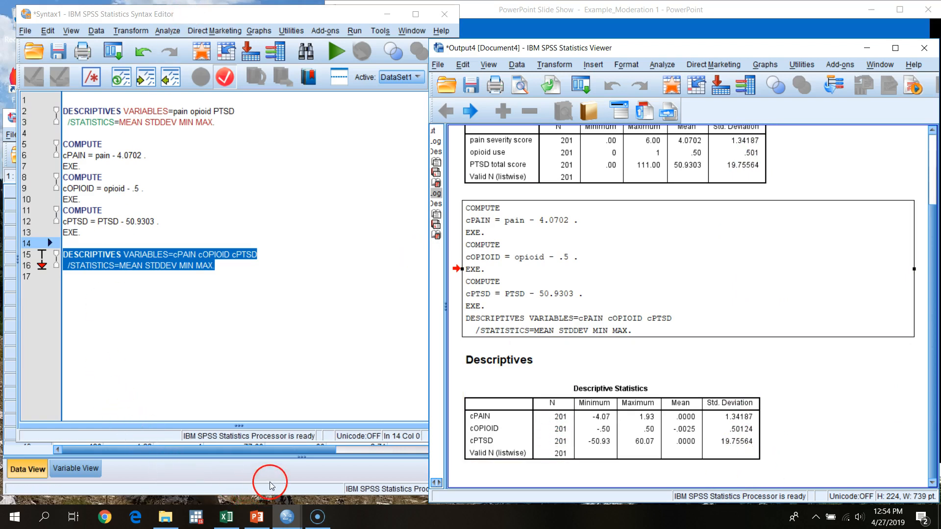
- Add a COMPUTE block below the second DESCRIPTIVES command with "pxPTSD = cPAIN*cPTSD ." followed by an "EXE." line
left_click(276, 331)
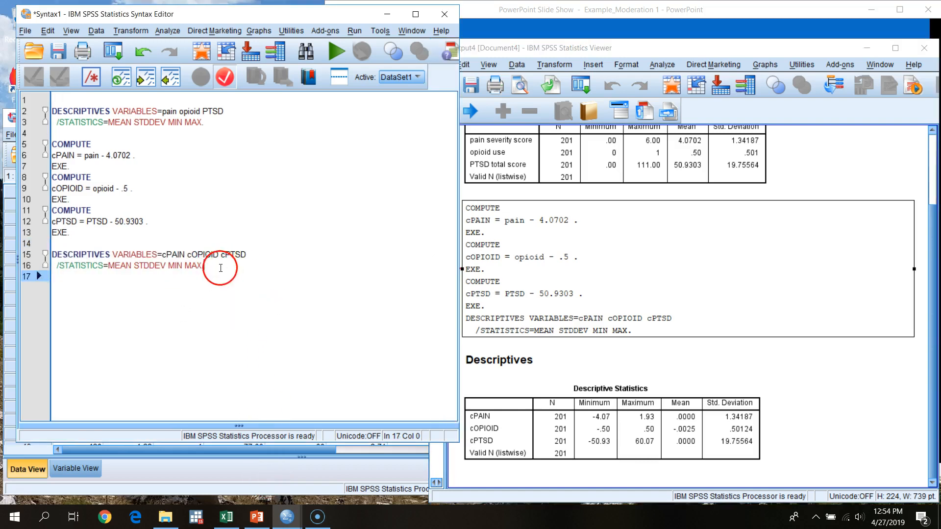
left_click(286, 269)
key("Return")
key("Return")
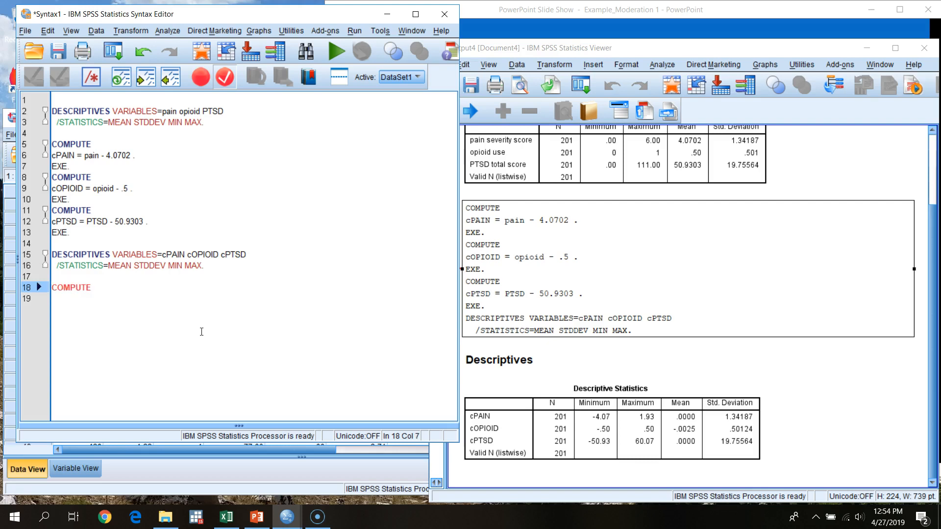
key("Return")
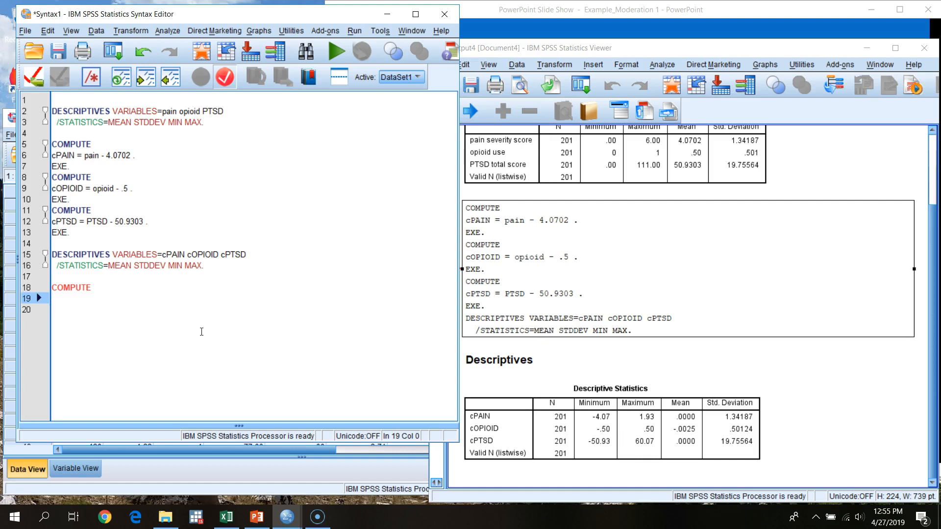
type("PTSD = cPAIN")
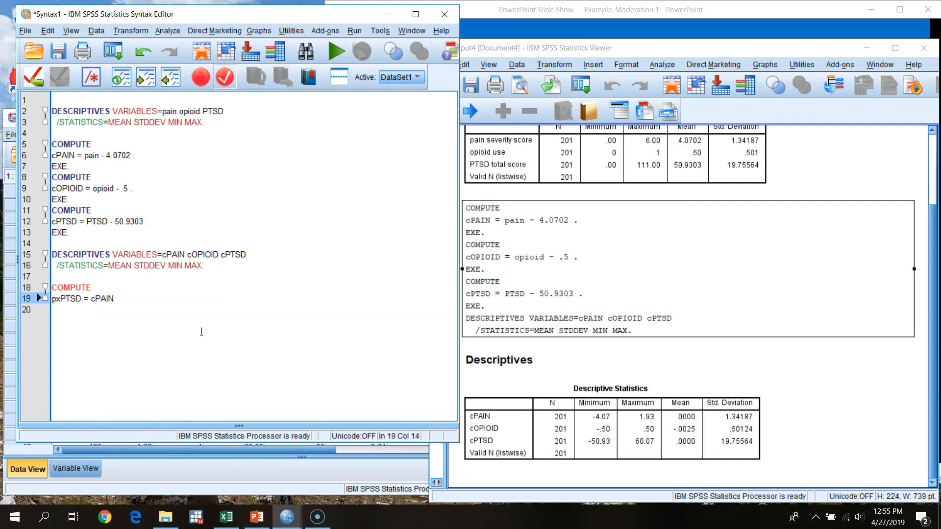
type("*cPTSD .")
key("Return")
type("EXE")
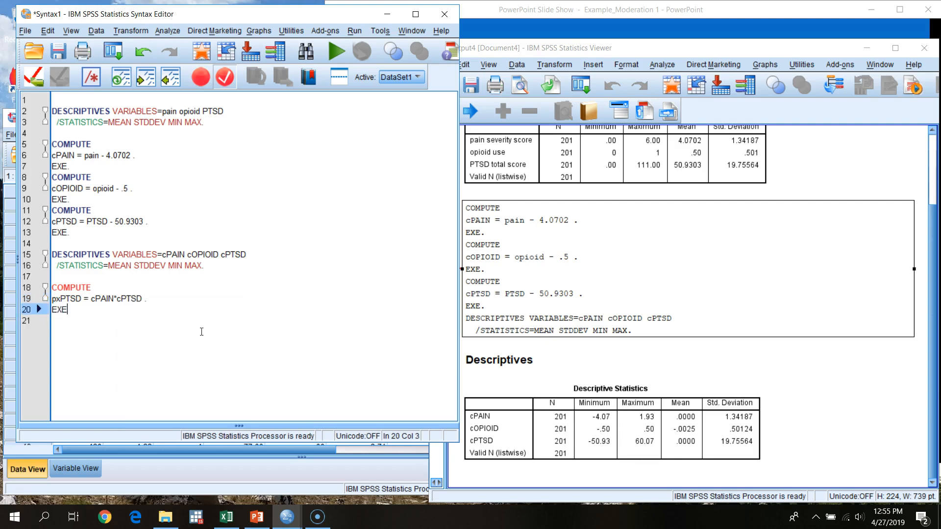
type(".")
key("Return")
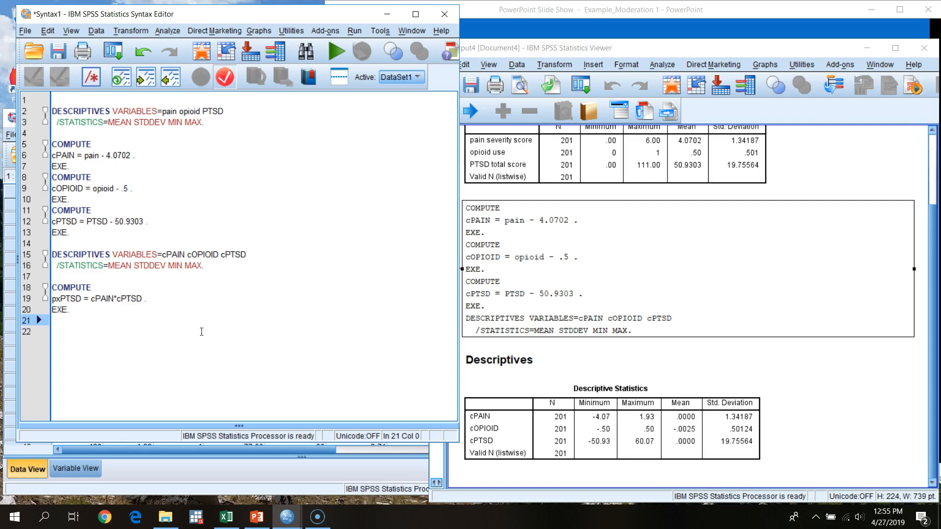
- Add another COMPUTE block below it with "oxpain = cOPIOID*cPAIN ." followed by an "EXE ." line
type("CO")
type("<")
type("M")
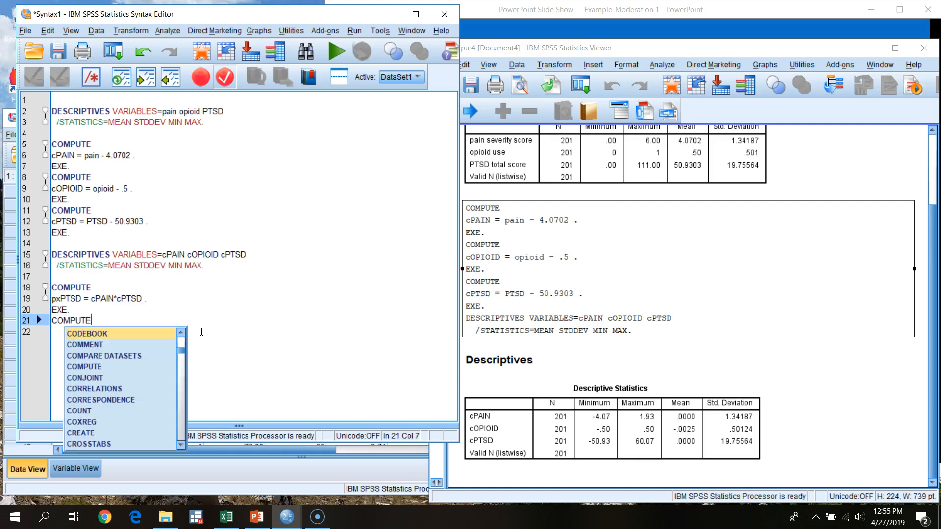
type("PUTE")
key("Escape")
key("Return")
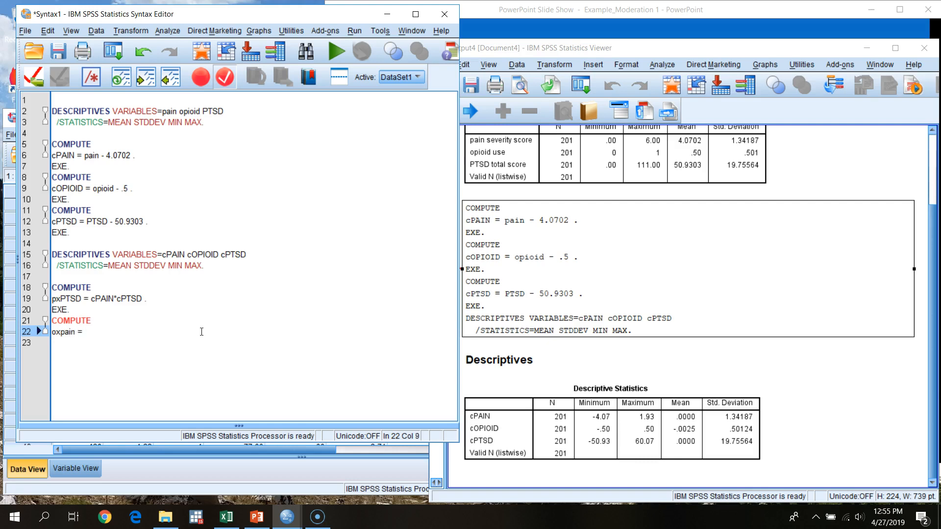
type("cOPIOID")
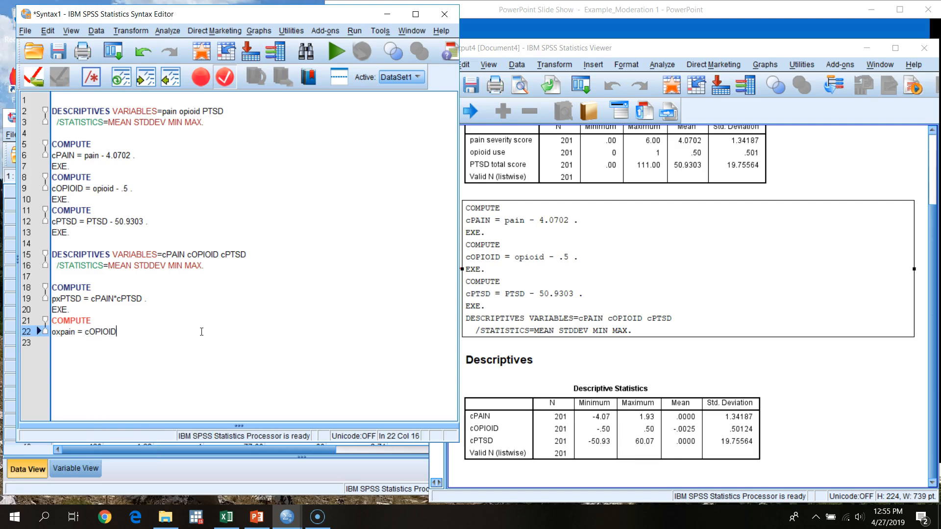
type("*cPAIN .")
key("Return")
type("EXE ")
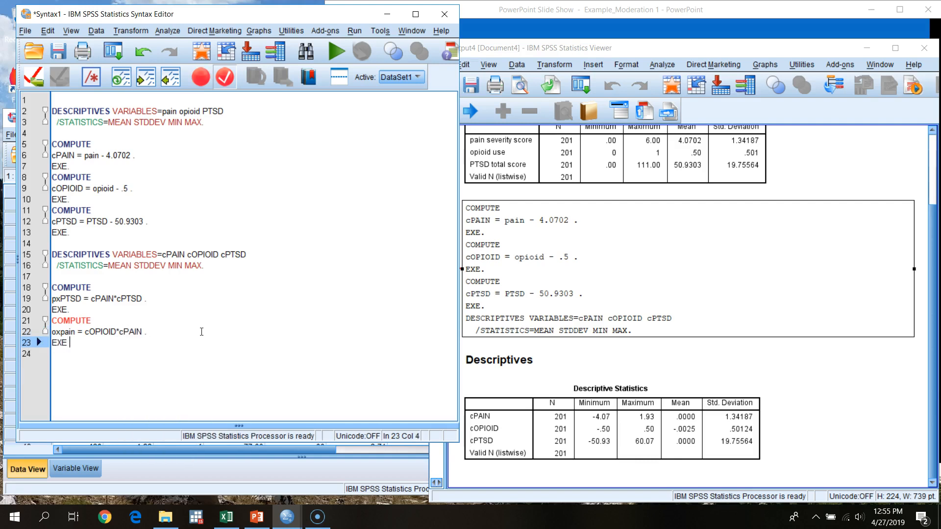
type(".")
key("Return")
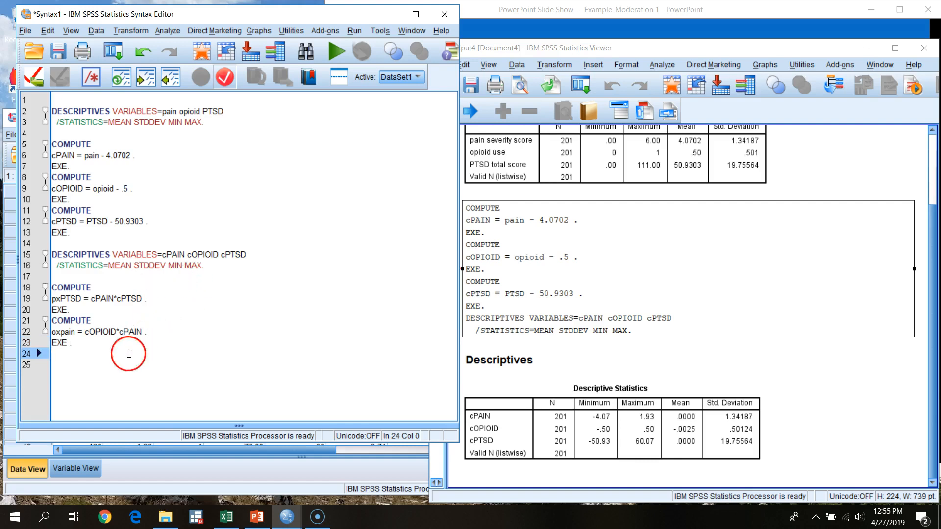
- Run the two COMPUTE blocks that create the pxPTSD and oxpain interaction terms
left_click_drag(86, 348, 25, 276)
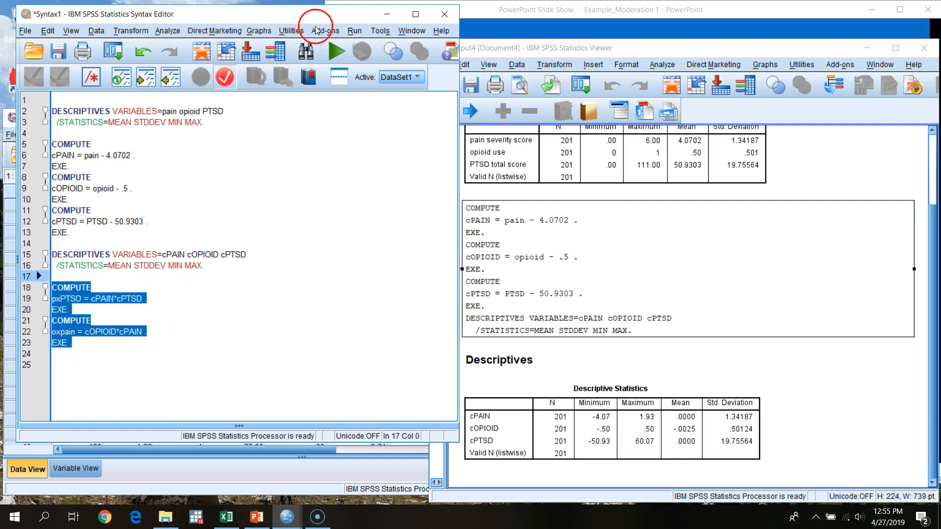
left_click(337, 52)
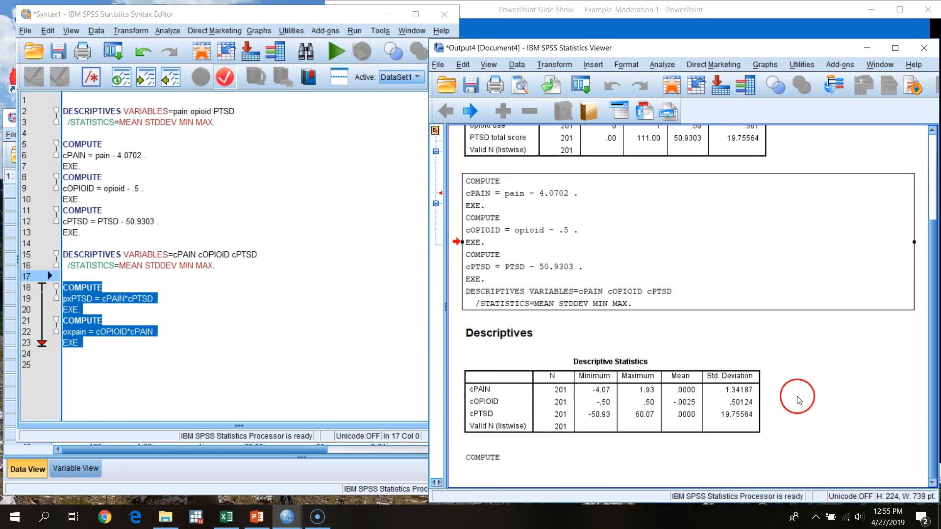
- Check the newly computed pxPTSD and oxpain columns in the data set
left_click(216, 478)
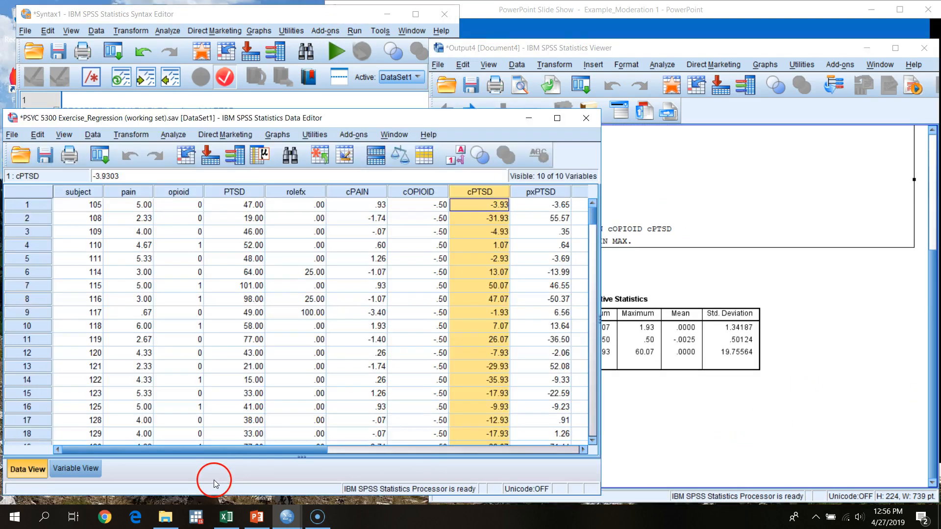
left_click_drag(318, 449, 399, 432)
left_click(385, 192)
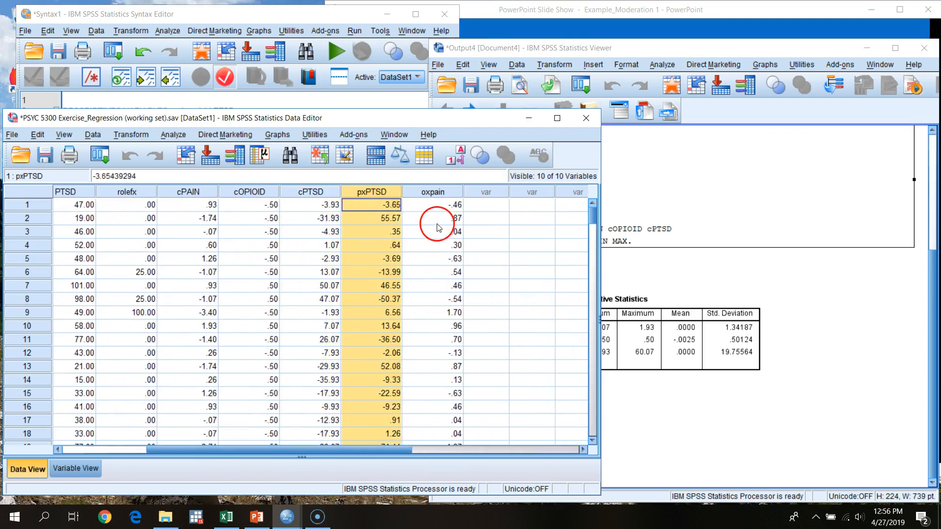
left_click(437, 193)
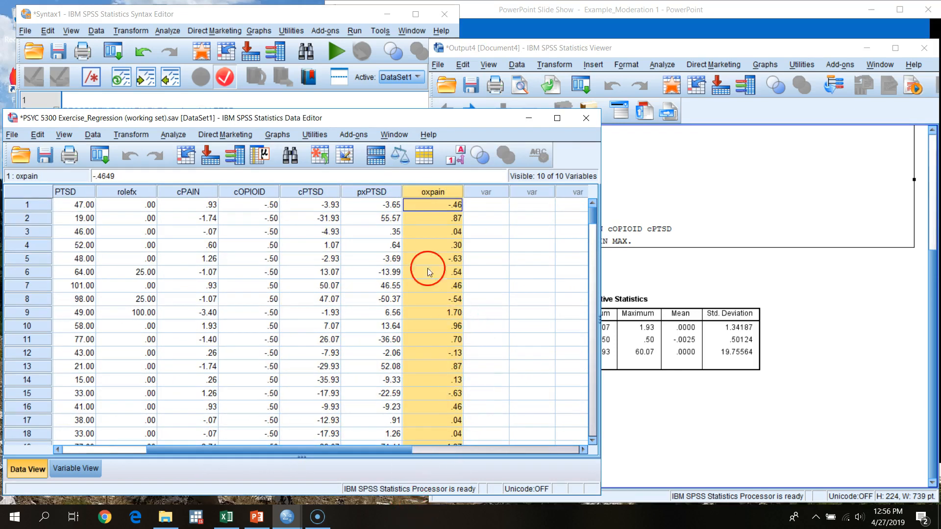
- Place the cursor below the last COMPUTE block and start a Linear Regression with role functioning [rolefx] as the dependent variable
left_click(279, 19)
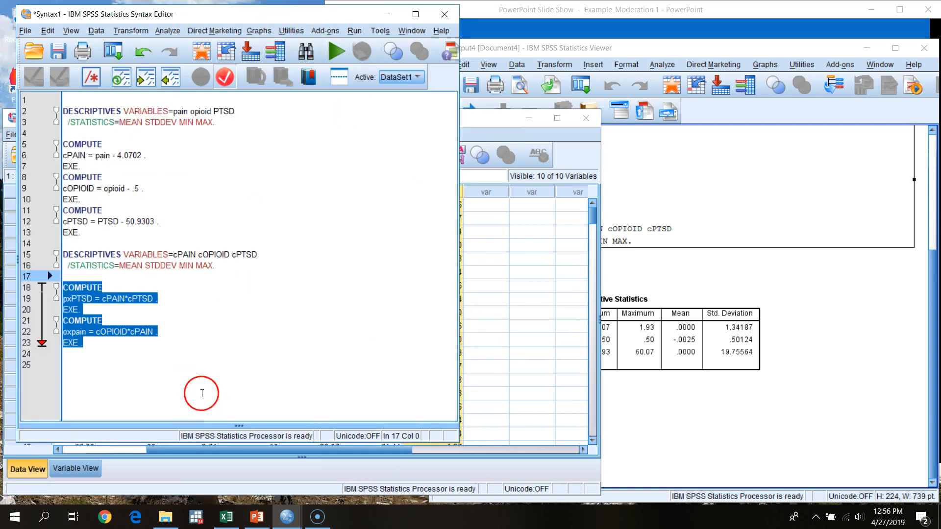
left_click(152, 365)
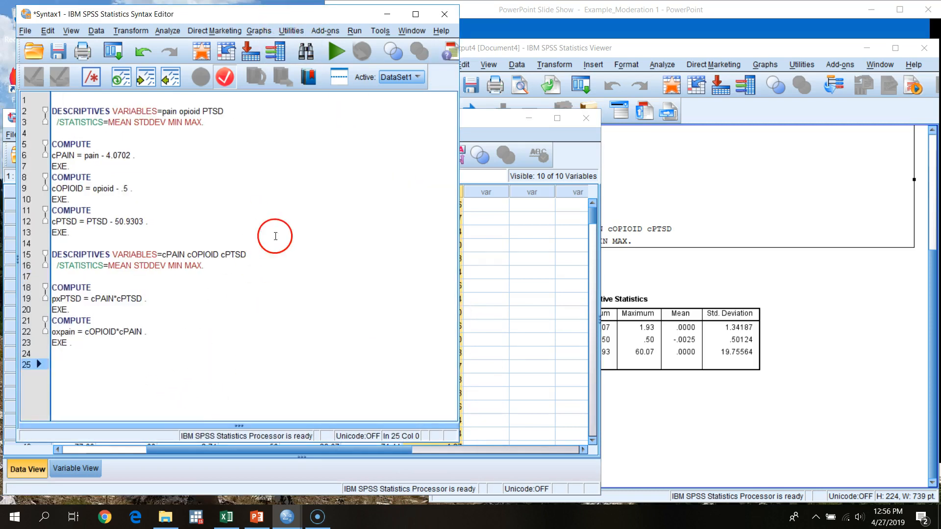
left_click(168, 31)
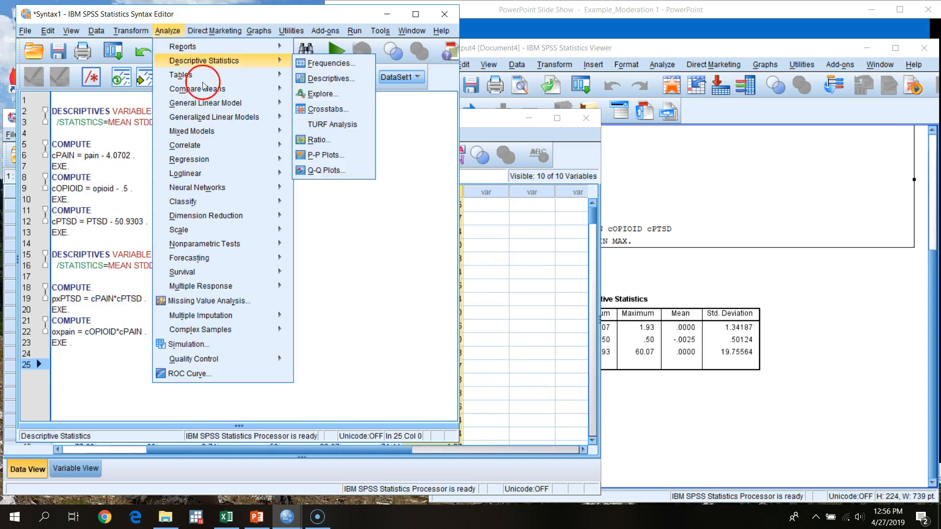
mouse_move(237, 158)
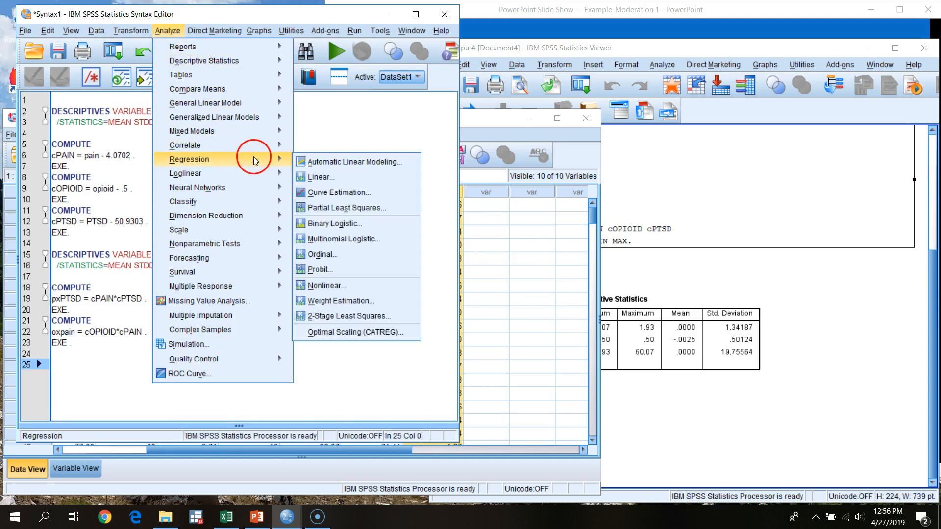
left_click(343, 177)
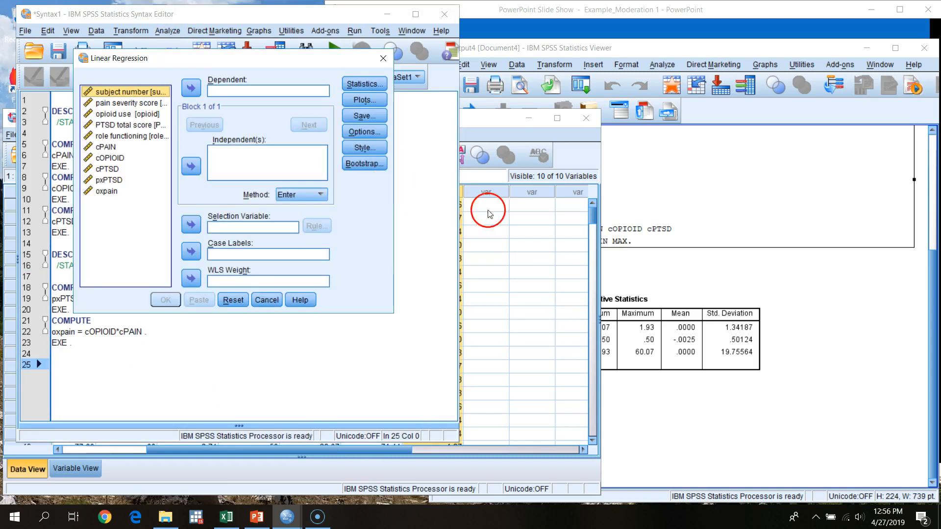
left_click(126, 136)
left_click(191, 87)
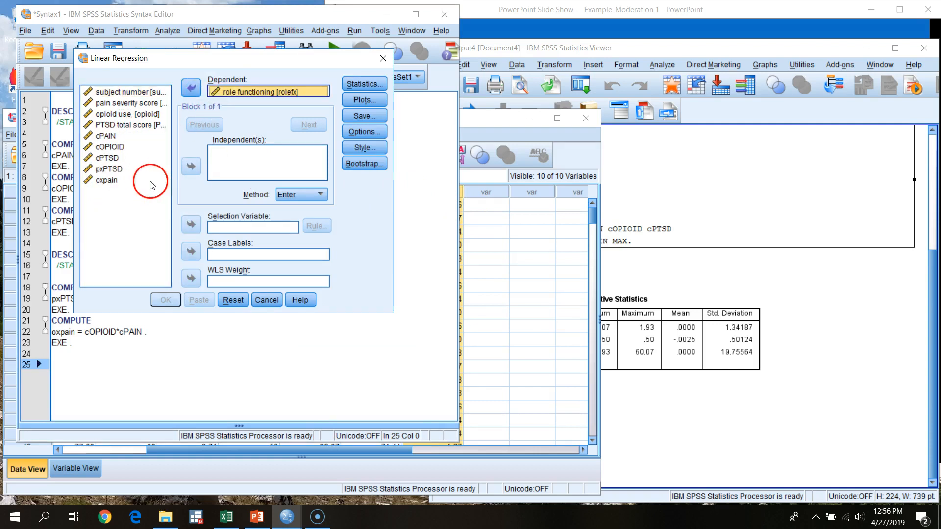
- Add the centered variables cOPIOID, cPAIN and cPTSD as independent variables of the regression
left_click(114, 147)
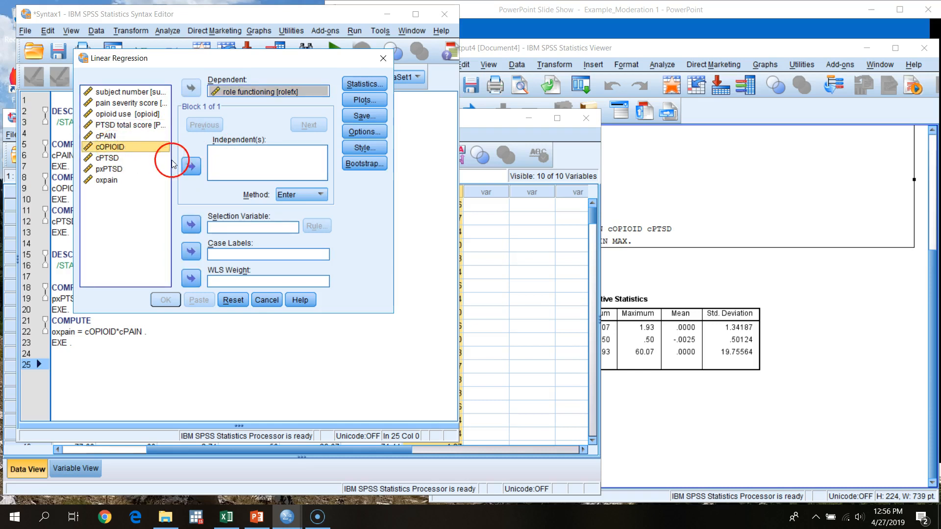
left_click(191, 166)
left_click(104, 136)
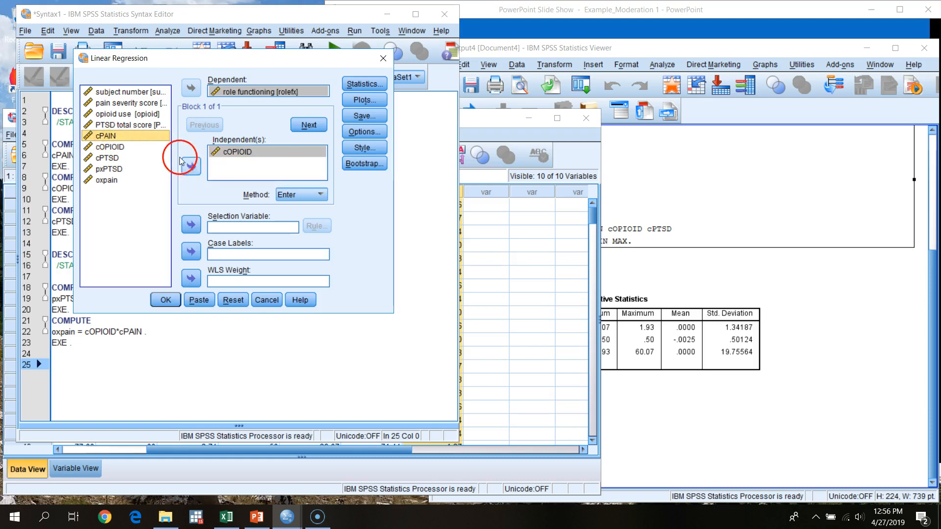
left_click(192, 166)
left_click(110, 158)
left_click(191, 166)
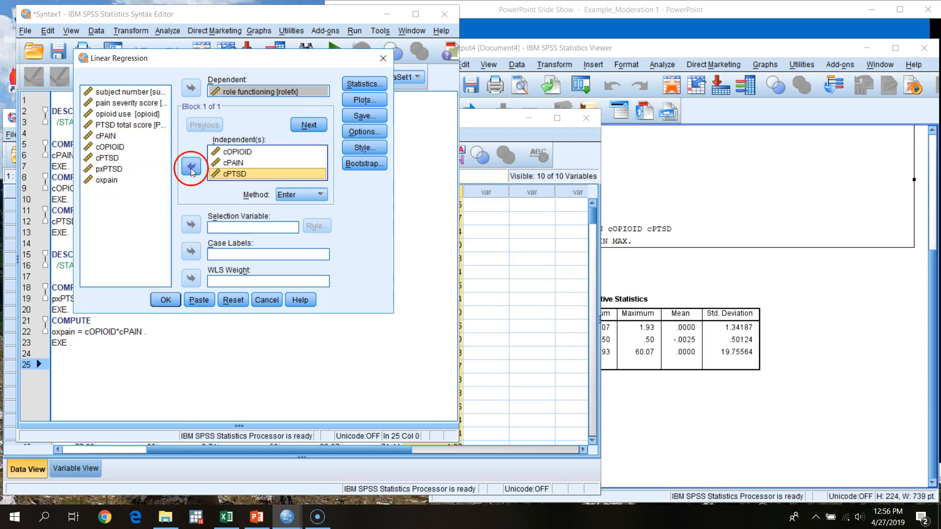
- Add the interaction terms pxPTSD and oxpain to the regression's independent variables
left_click(110, 168)
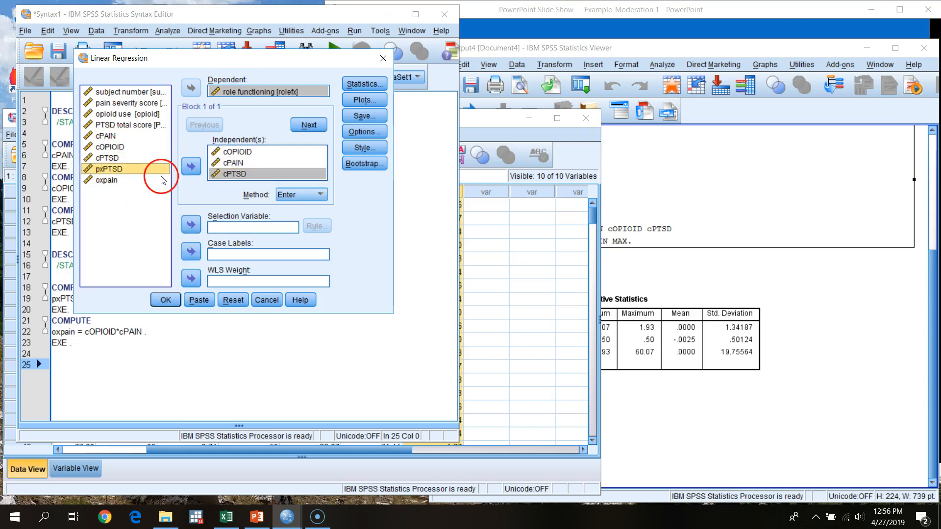
left_click(191, 166)
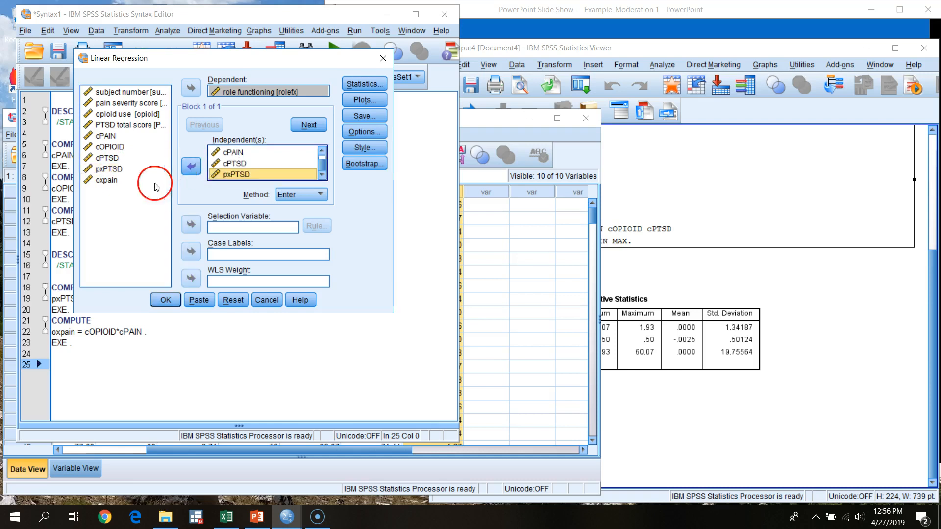
left_click(112, 180)
left_click(191, 167)
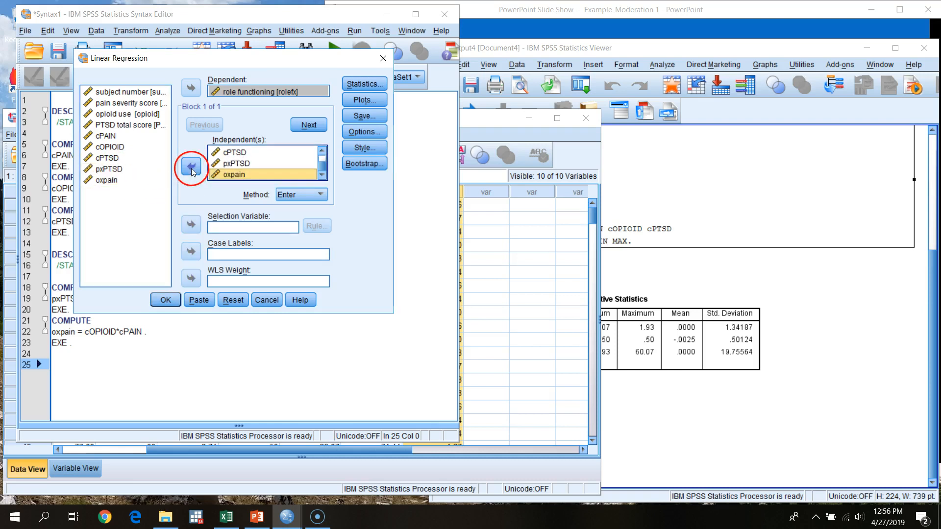
- Review the five independent variables and compare them with the research questions on the PowerPoint moderation slide, then return to SPSS
left_click(322, 150)
left_click(245, 158)
left_click(232, 155)
left_click(233, 166)
left_click(239, 175)
scroll(254, 174, "down", 1)
left_click(246, 174)
left_click(247, 164)
left_click(252, 175)
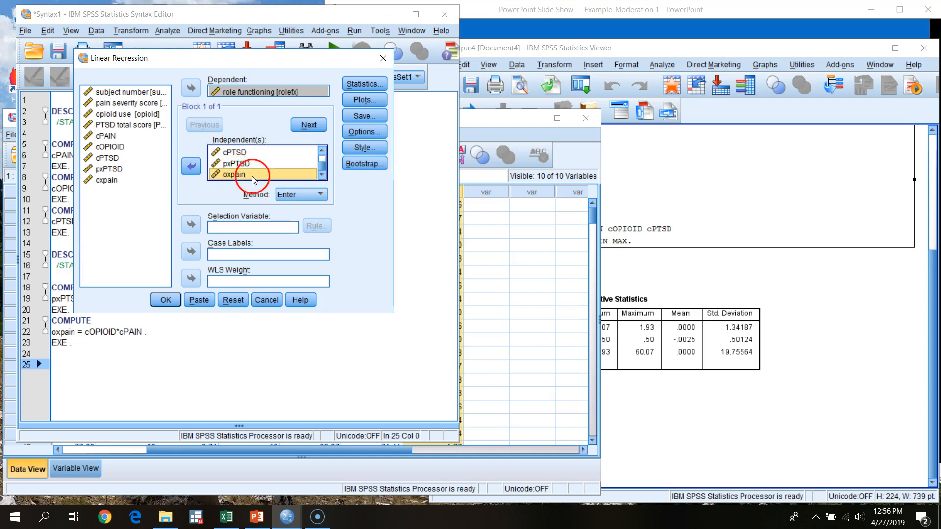
left_click(257, 523)
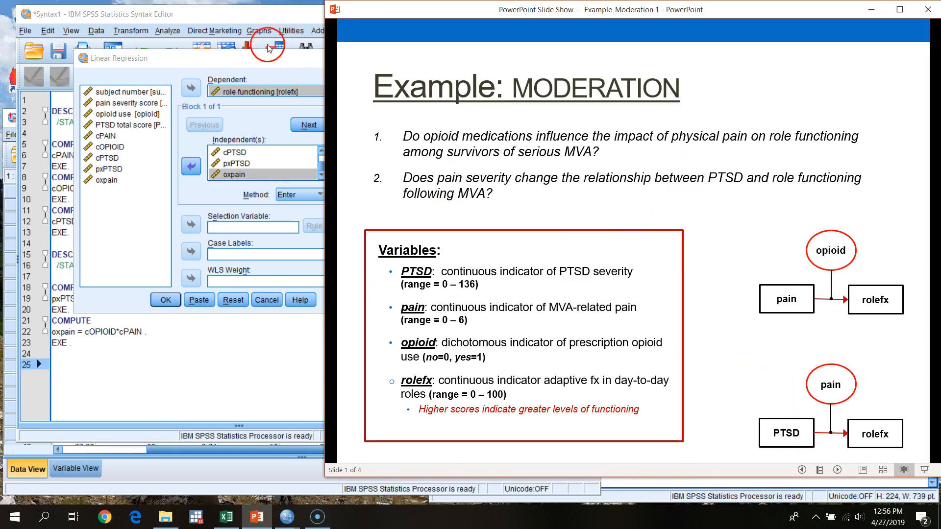
left_click(238, 10)
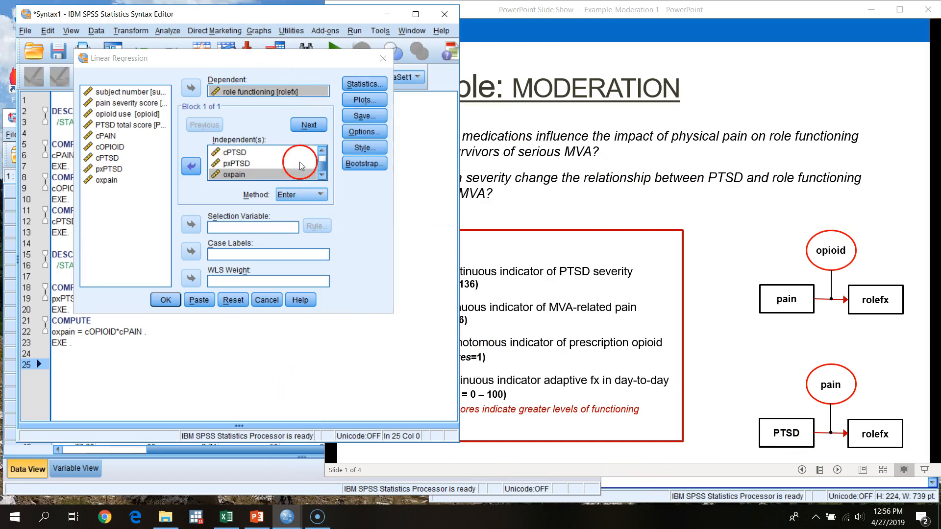
- Request part and partial correlations and 95% confidence intervals in the regression statistics
left_click(368, 82)
left_click(228, 234)
left_click(136, 220)
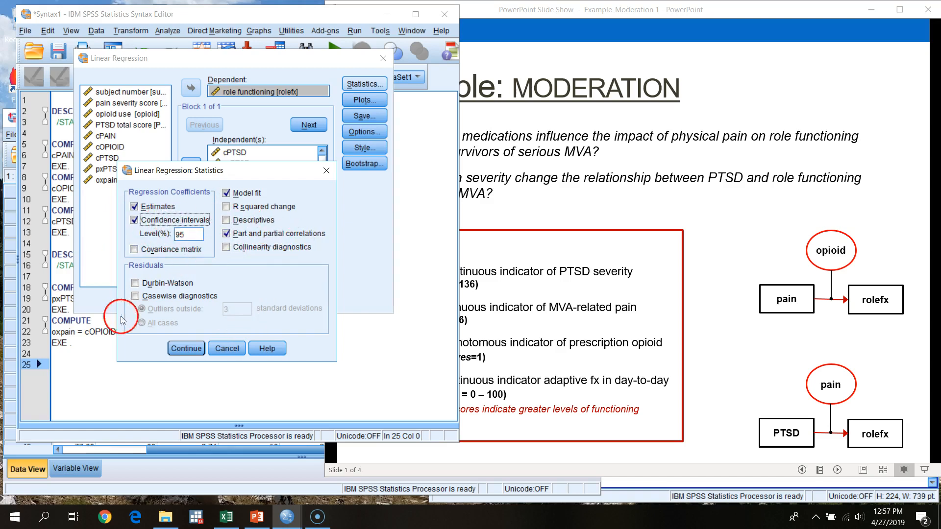
left_click(187, 349)
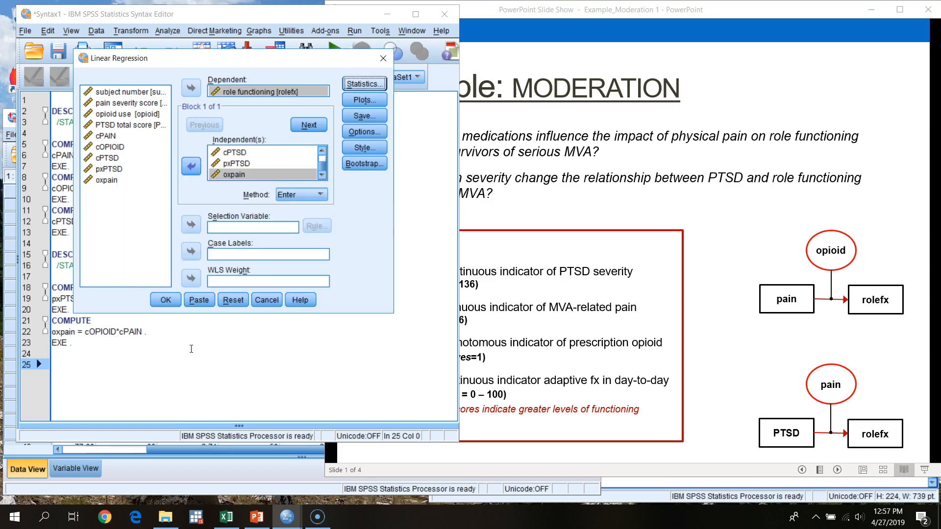
- Paste the REGRESSION command into the syntax file and run that block
left_click(207, 305)
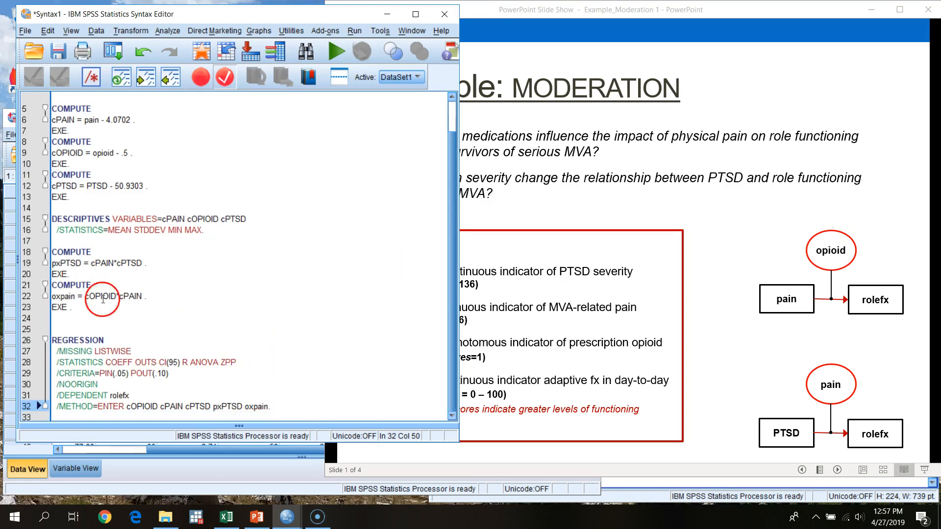
left_click_drag(52, 339, 311, 397)
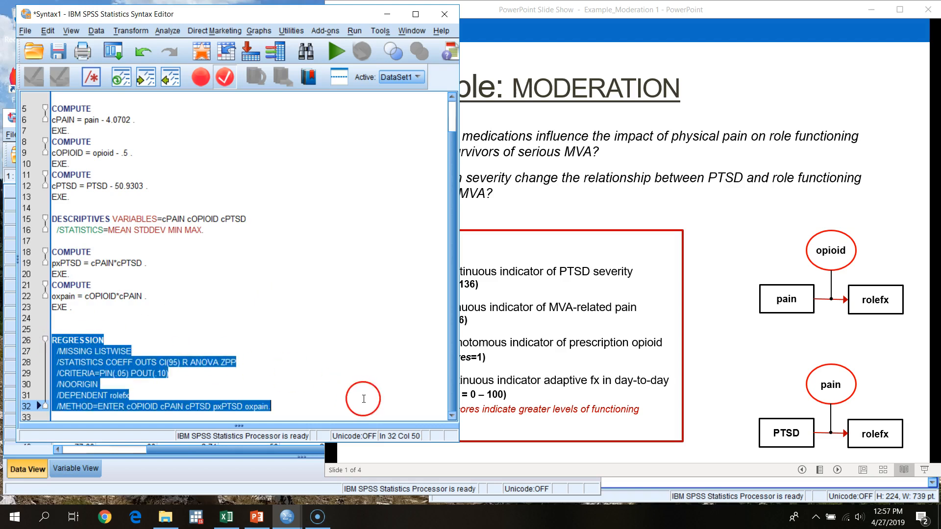
left_click(337, 51)
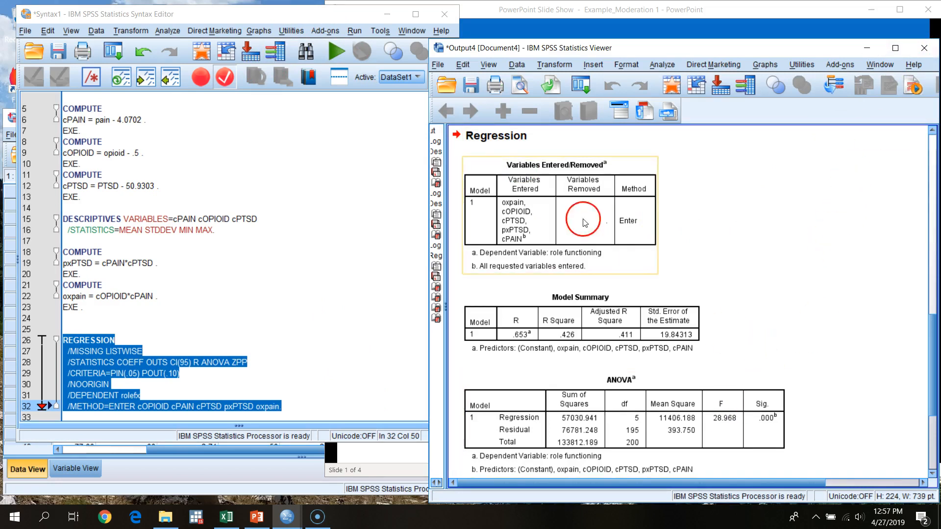
- Examine the regression output's Variables Entered, Model Summary and ANOVA tables for overall model fit and significance
scroll(851, 295, "down", 1)
scroll(846, 301, "down", 1)
scroll(667, 237, "up", 1)
scroll(562, 231, "up", 1)
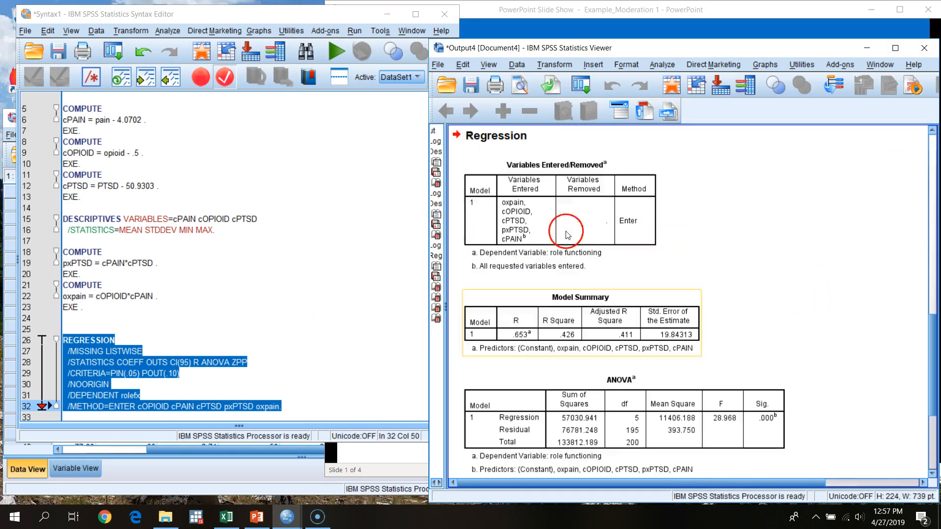
scroll(569, 328, "down", 1)
left_click(556, 296)
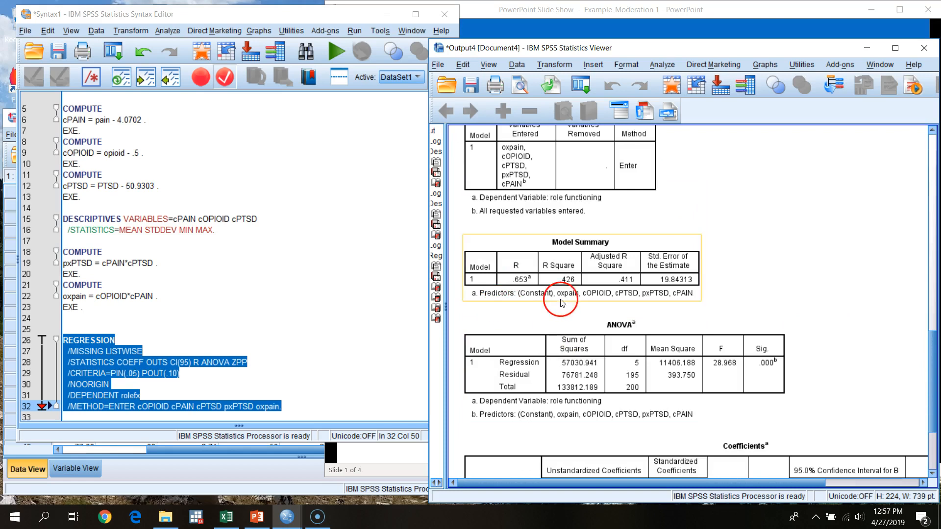
left_click(548, 307)
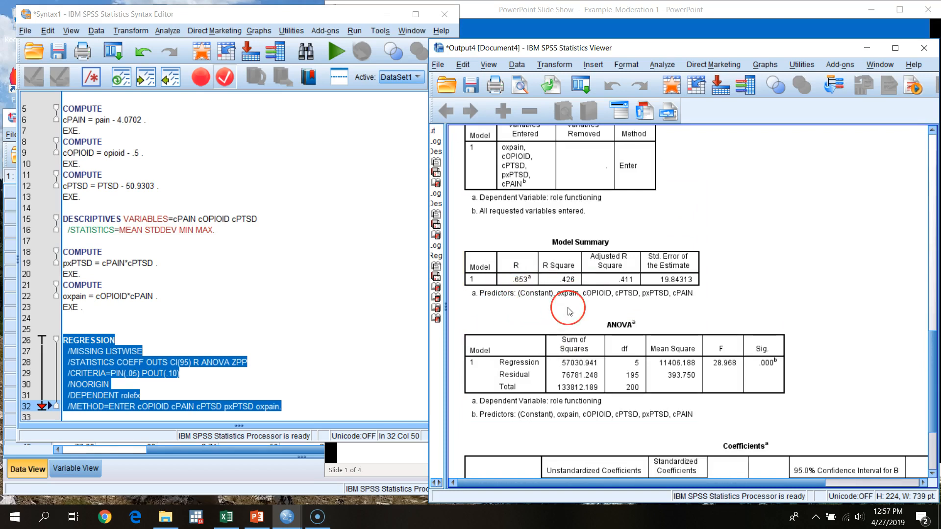
left_click(575, 295)
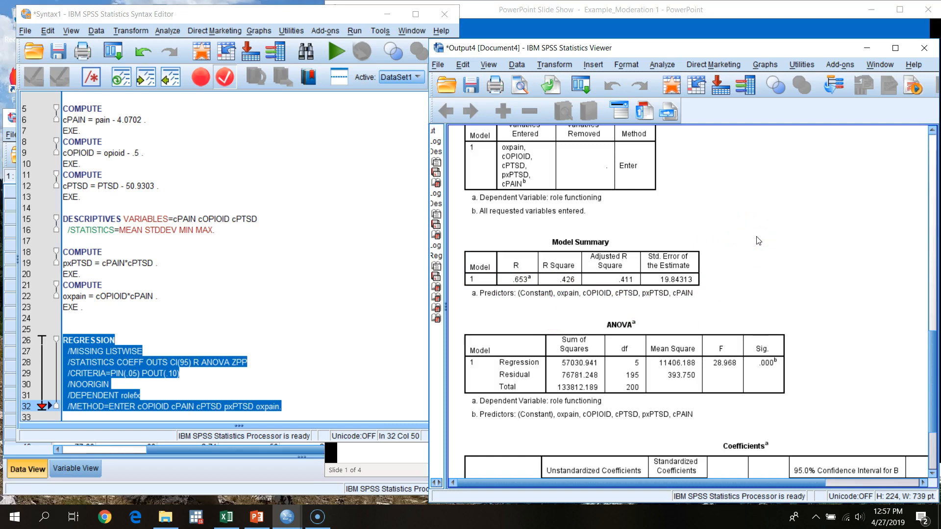
scroll(736, 265, "down", 2)
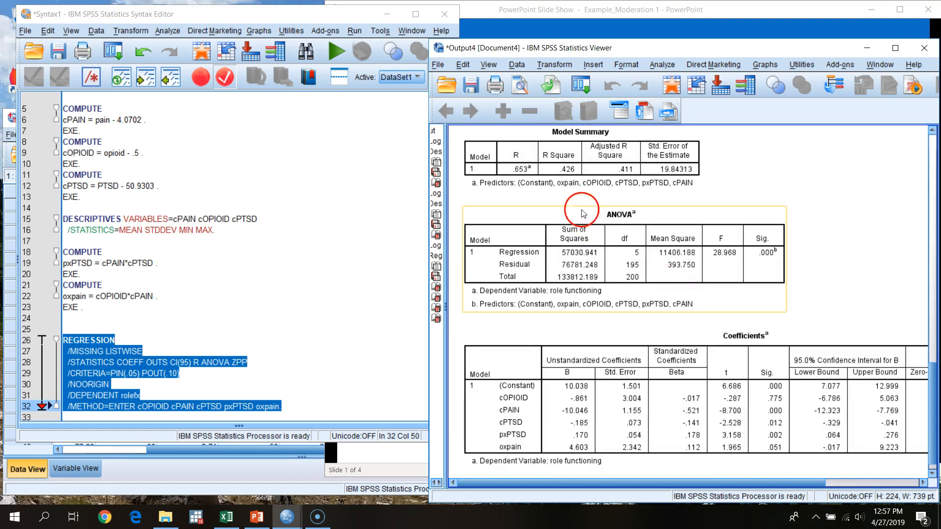
scroll(574, 210, "up", 1)
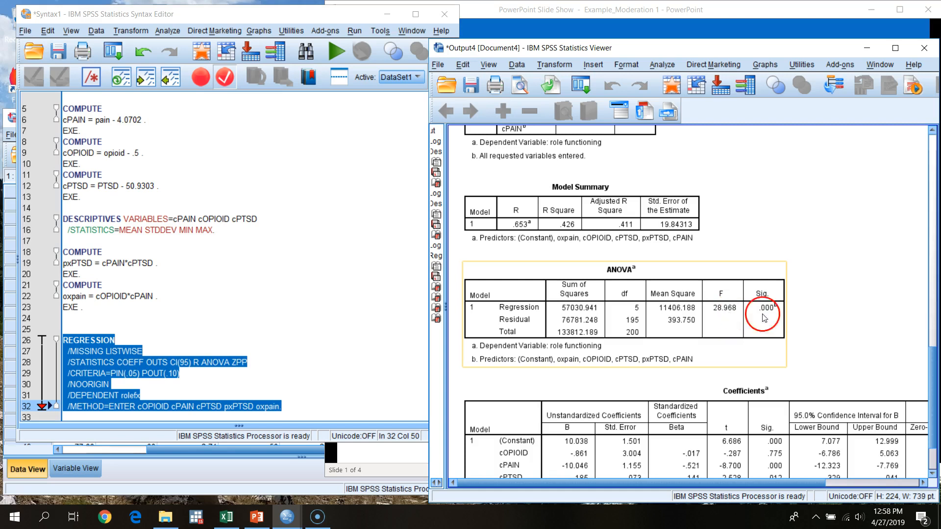
- Widen the output window to show the full Coefficients table and compare its interaction terms with the research questions on the PowerPoint slide
left_click_drag(430, 354, 222, 346)
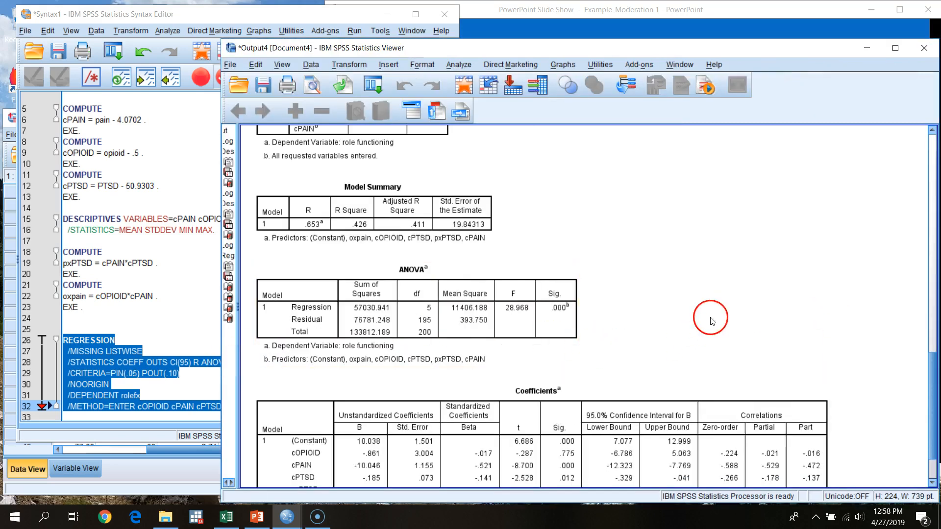
scroll(711, 316, "down", 3)
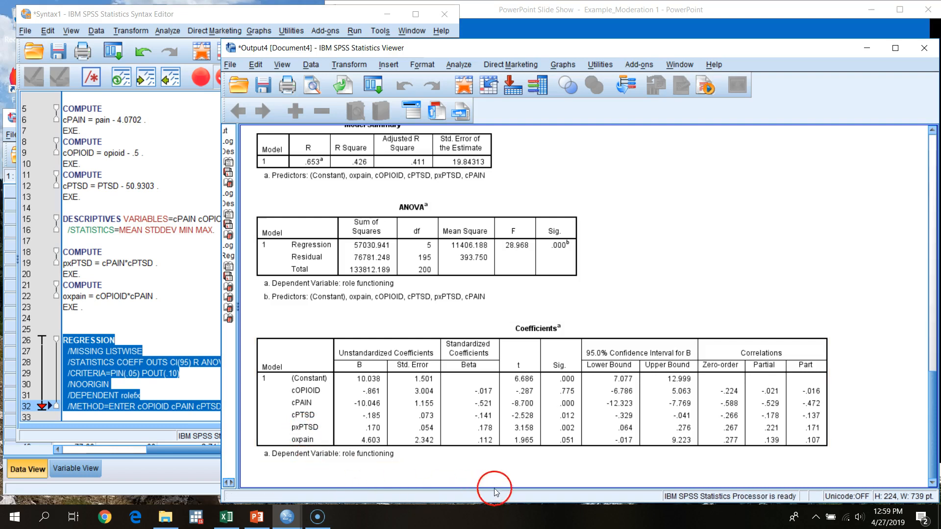
left_click(305, 523)
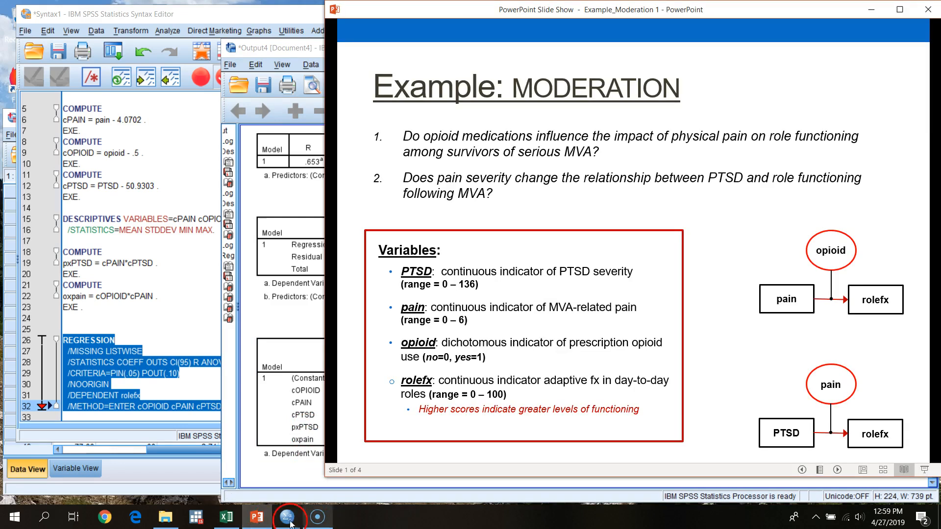
left_click(300, 47)
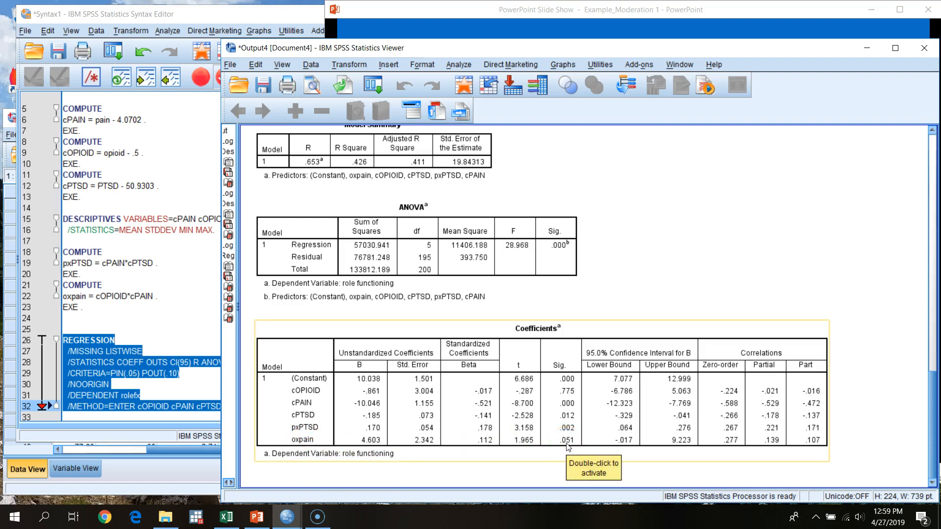
left_click_drag(757, 54, 544, 51)
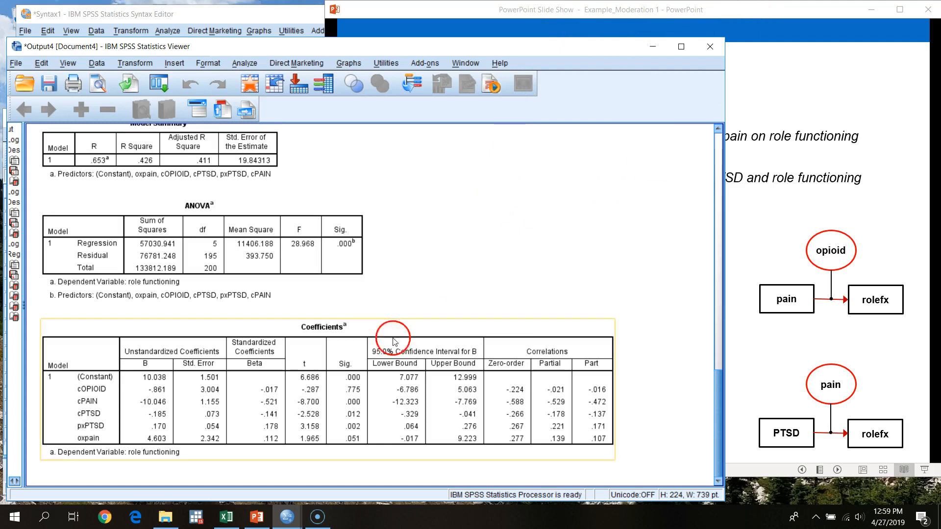
left_click(735, 18)
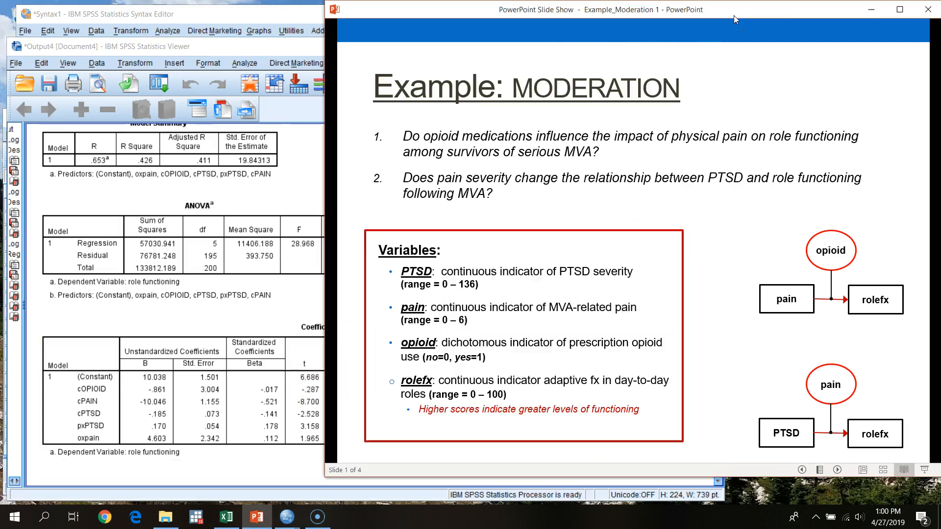
- Advance the slide show to the Restructured Model slide with the full regression equation
left_click(730, 156)
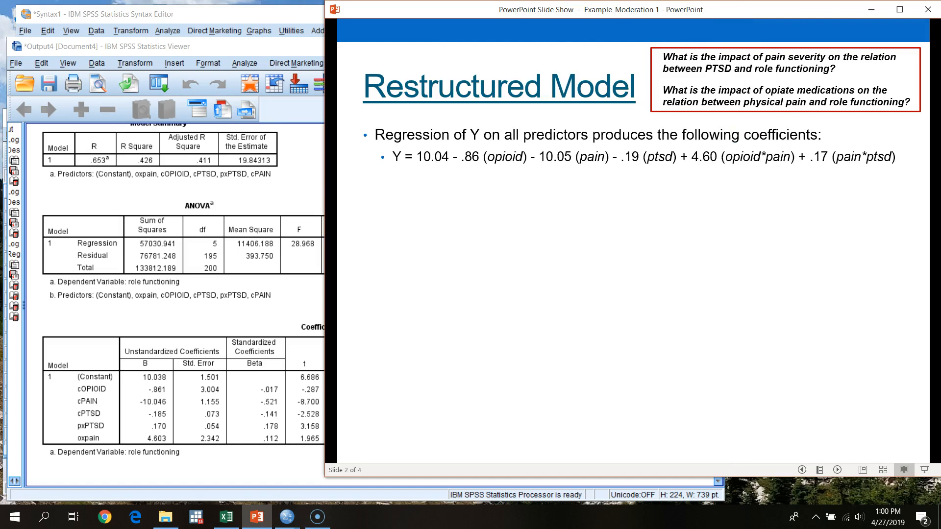
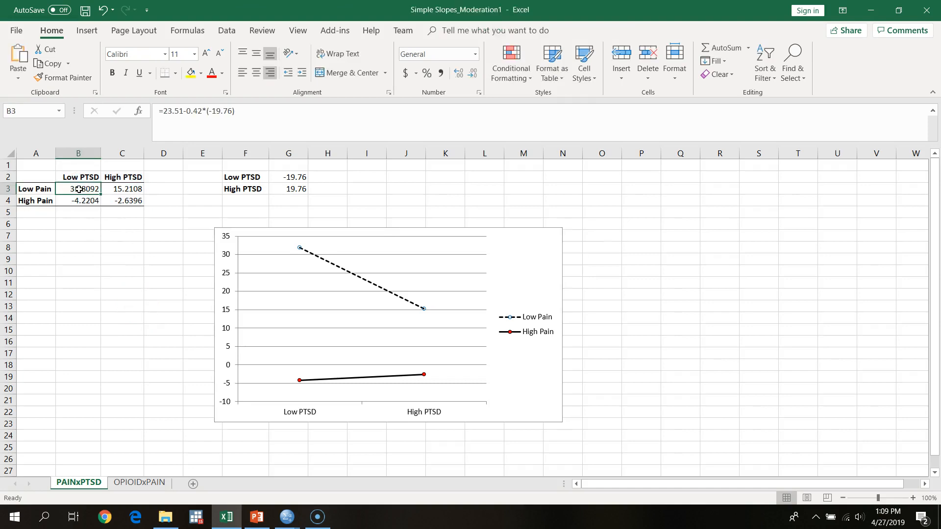
- Inspect the formulas behind the low and high PTSD predicted values for both pain levels in the Excel PAINxPTSD sheet
left_click(131, 189)
left_click(68, 201)
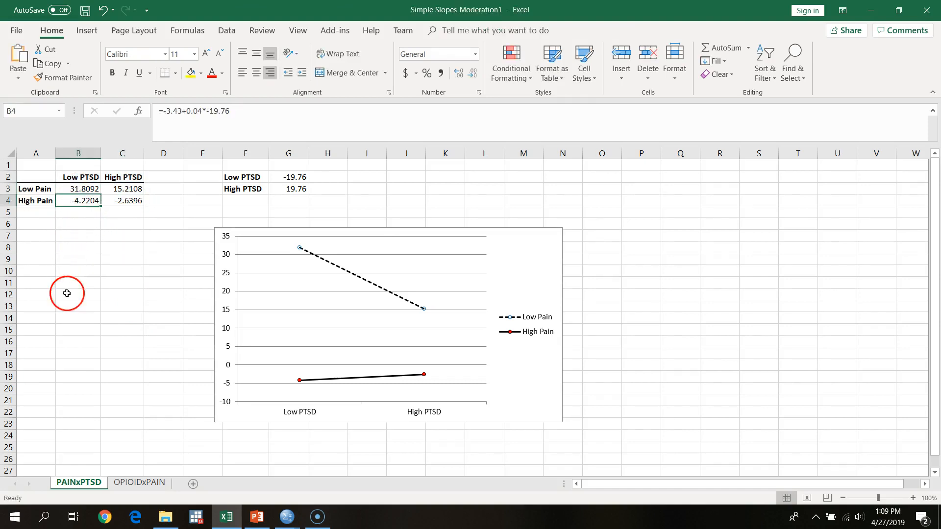
left_click(131, 200)
left_click(125, 354)
- Reposition the simple slopes line chart just below the predicted-value table and restore the workbook window so the slide shows beside it
left_click_drag(521, 375, 609, 344)
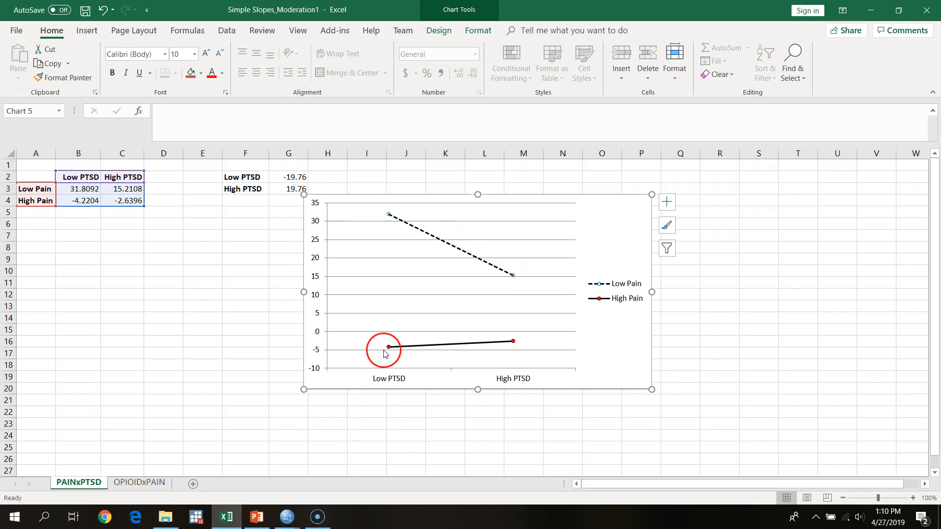
mouse_move(513, 347)
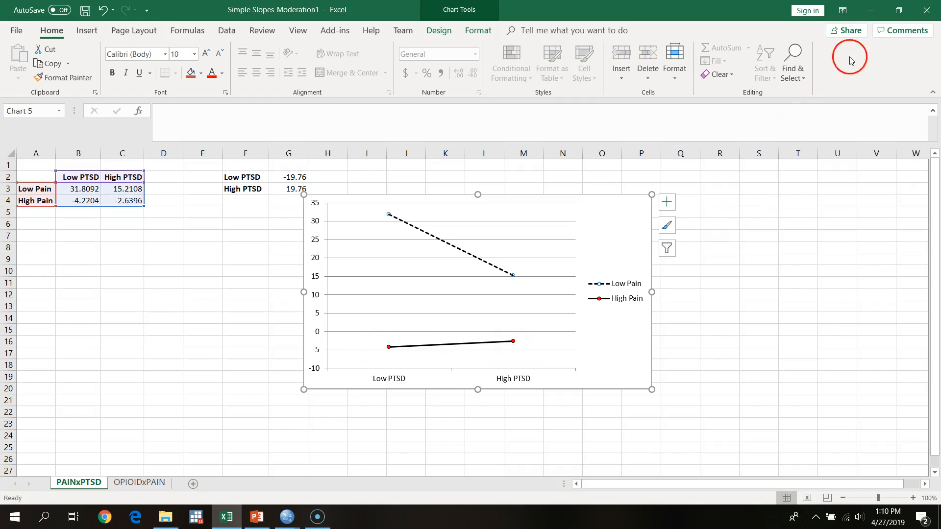
left_click(899, 10)
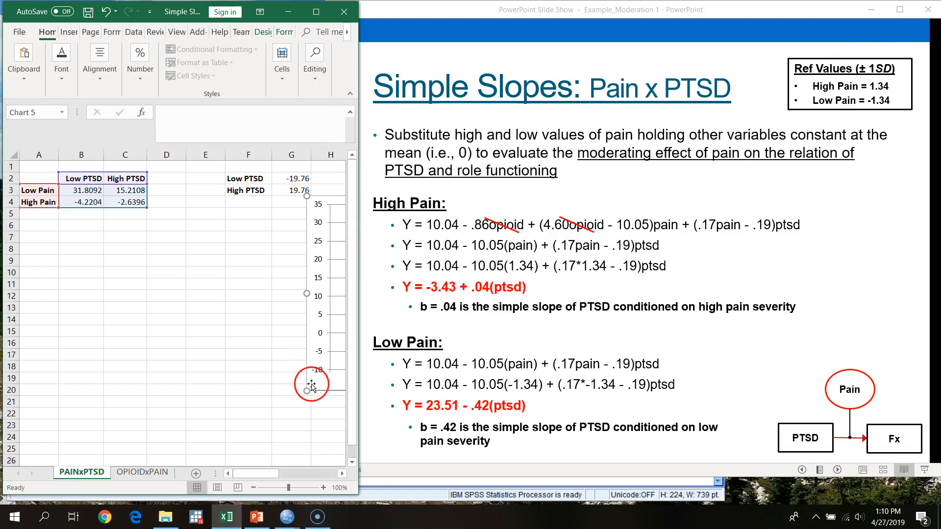
left_click(316, 13)
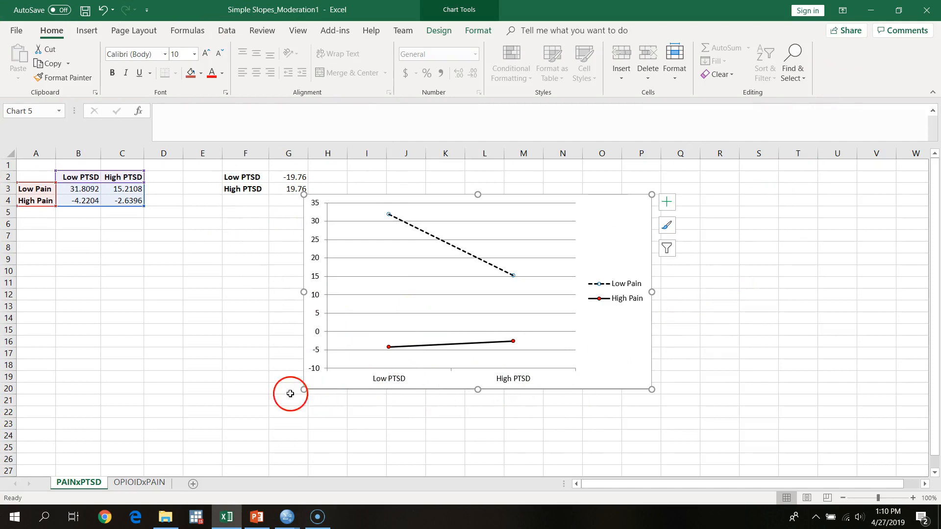
left_click_drag(312, 378, 107, 408)
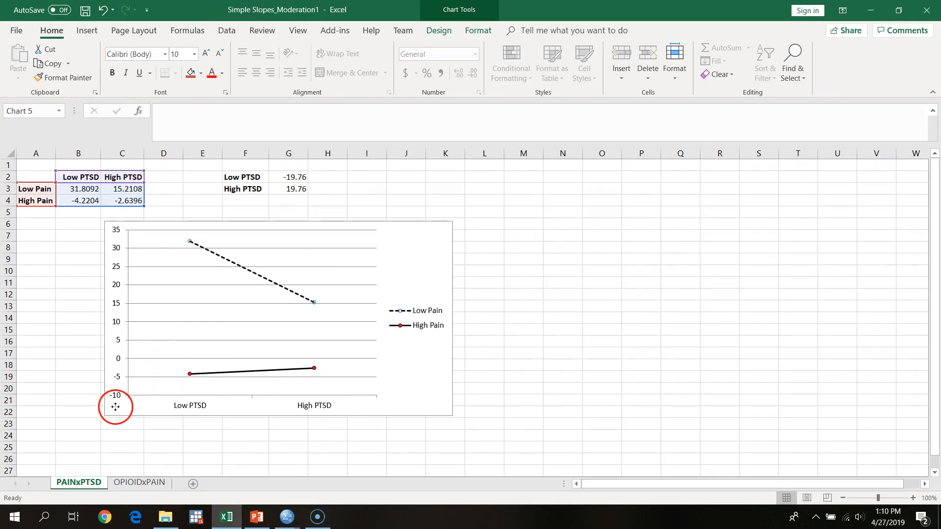
left_click(899, 10)
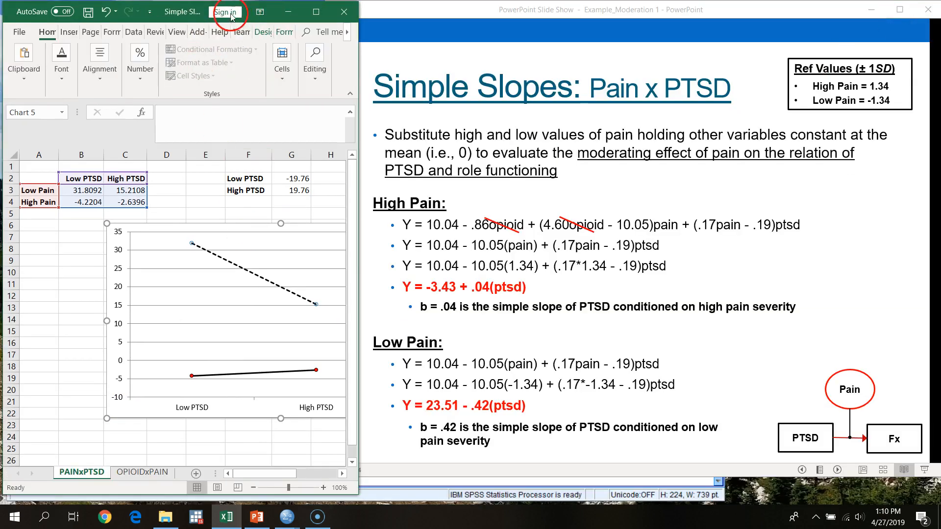
- Minimize the workbook and bring the PowerPoint Simple Slopes: Pain x PTSD slide forward to review the high and low pain equations
left_click(289, 12)
left_click(228, 52)
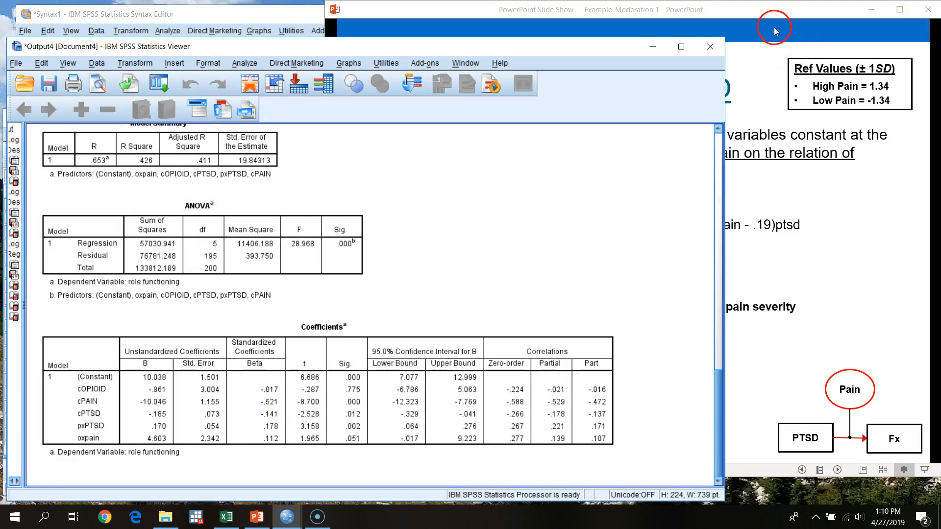
left_click(838, 27)
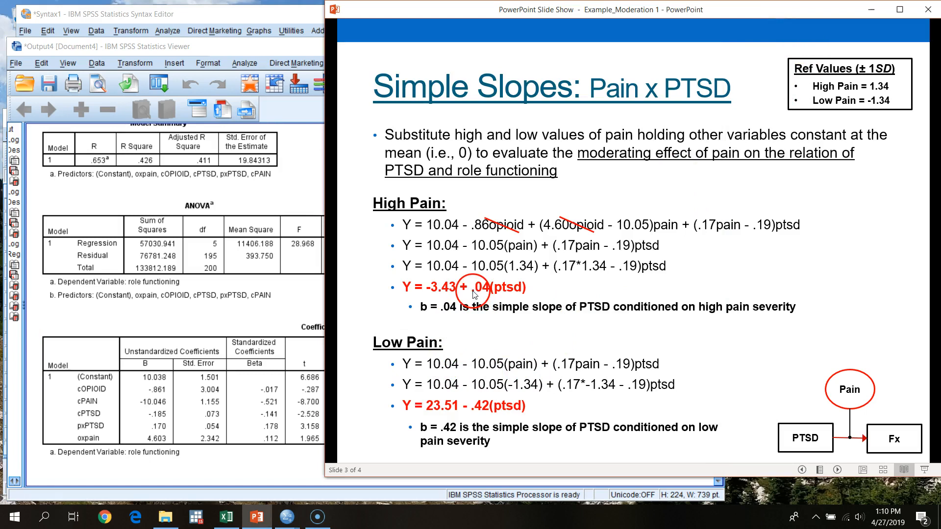
left_click(503, 290)
key("Left")
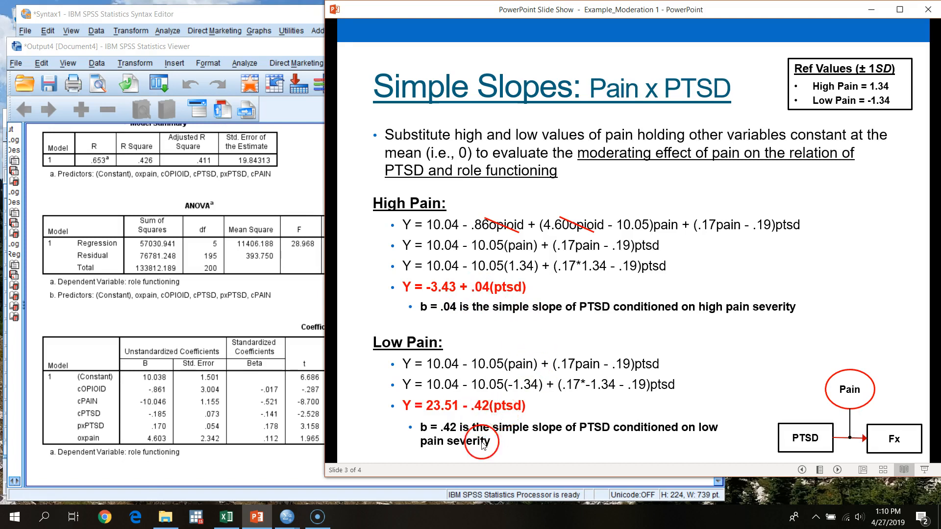
- Reopen the Excel workbook, widen its window to examine the whole pain-by-PTSD chart, and minimize it again
left_click(226, 516)
left_click_drag(359, 275, 647, 273)
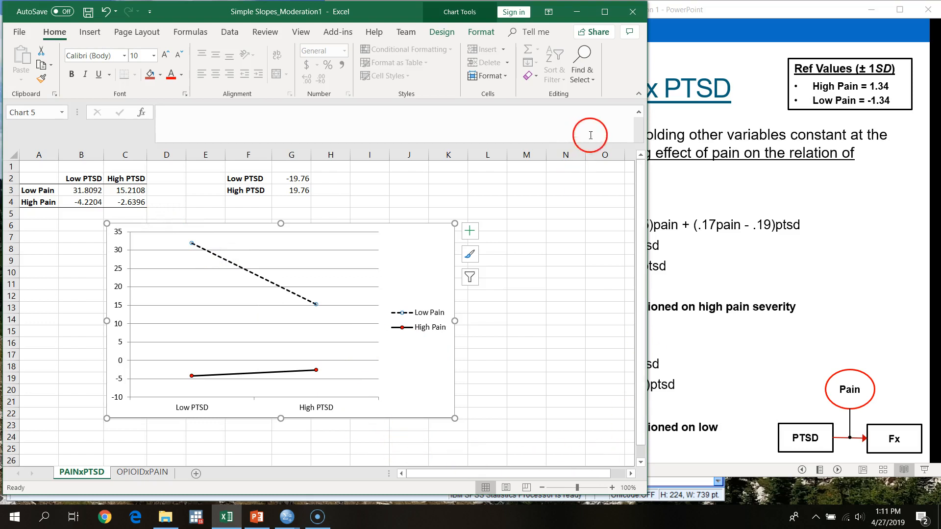
left_click(577, 11)
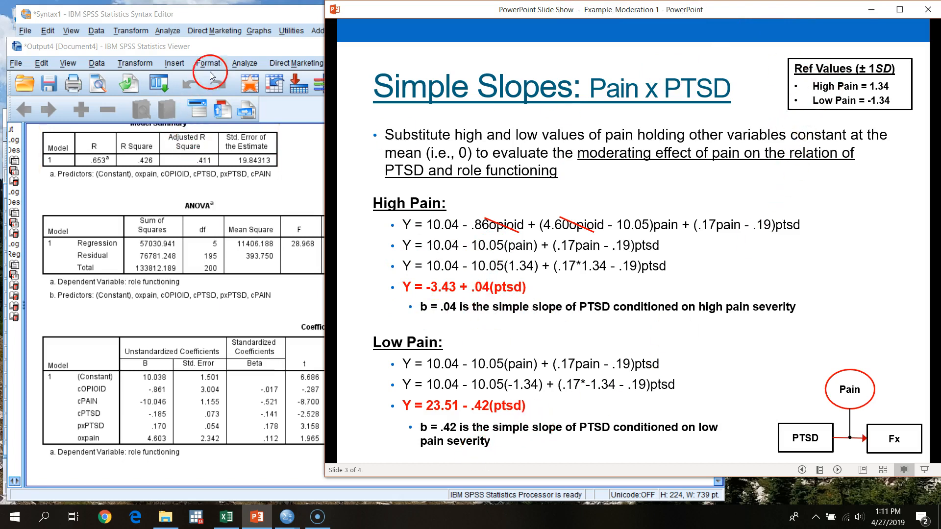
- Switch to the SPSS Syntax Editor and add several blank lines below the REGRESSION block
left_click(258, 17)
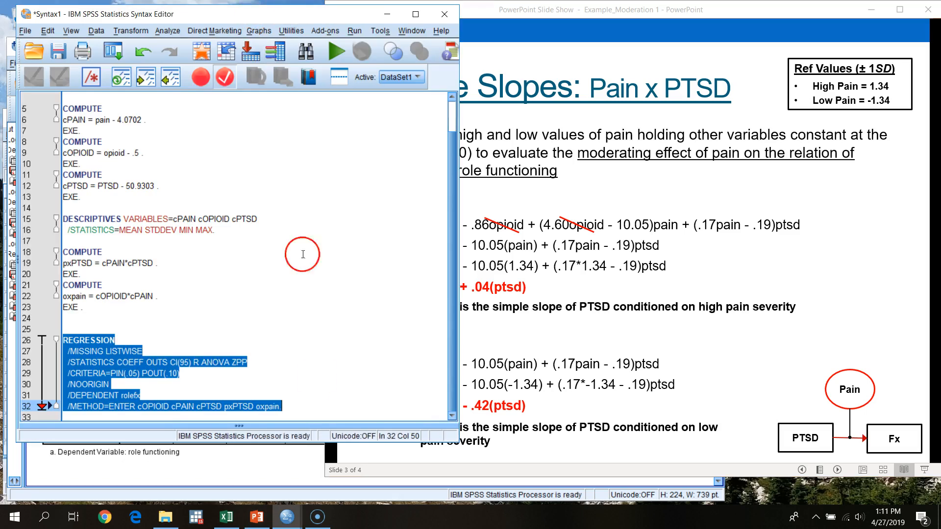
left_click(303, 412)
key("Return")
key("Return")
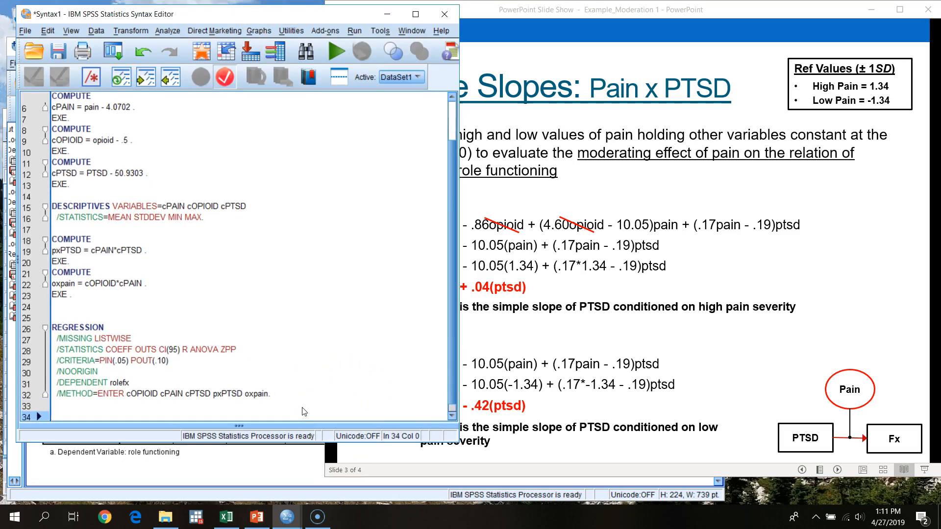
key("Return")
key("Return")
key("Return")
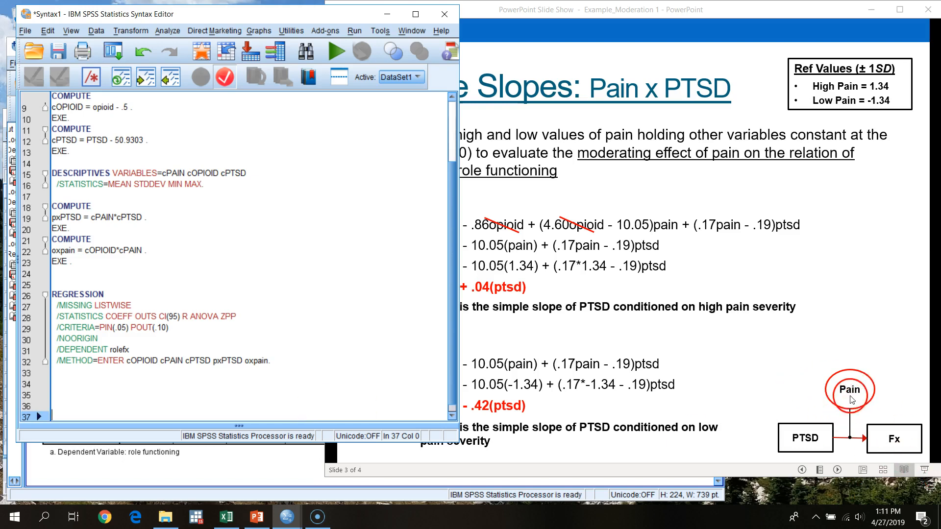
scroll(115, 395, "down", 1)
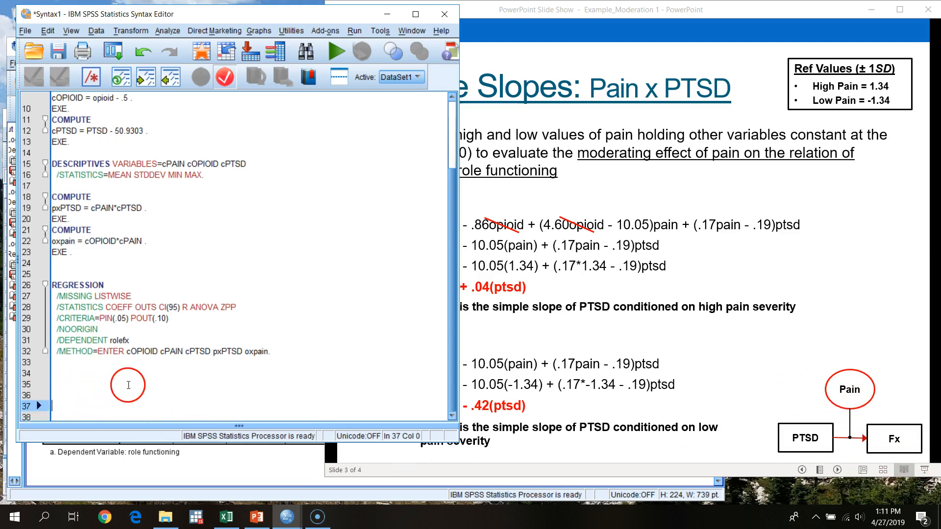
left_click(68, 397)
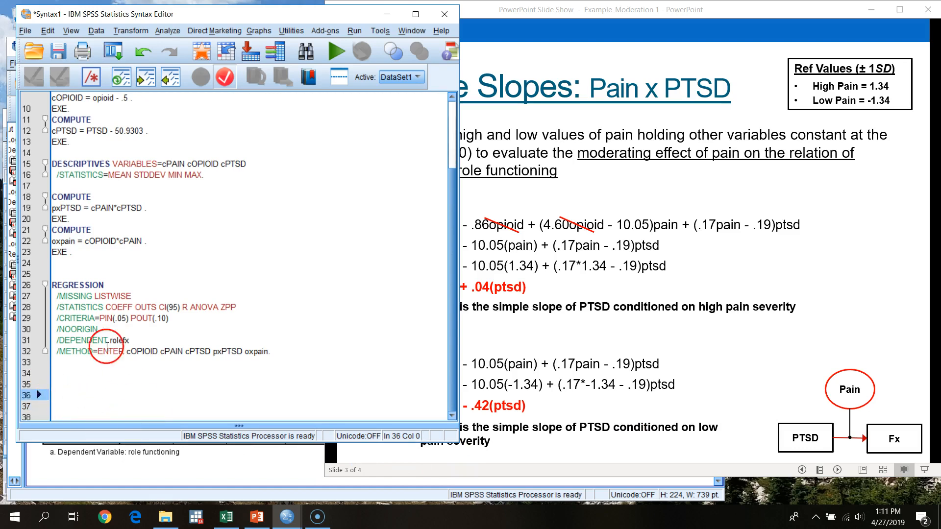
- Copy the DESCRIPTIVES block for cPAIN, cOPIOID and cPTSD to line 36, below the REGRESSION block, with blank lines after it
left_click_drag(204, 175, 5, 165)
key("ctrl+c")
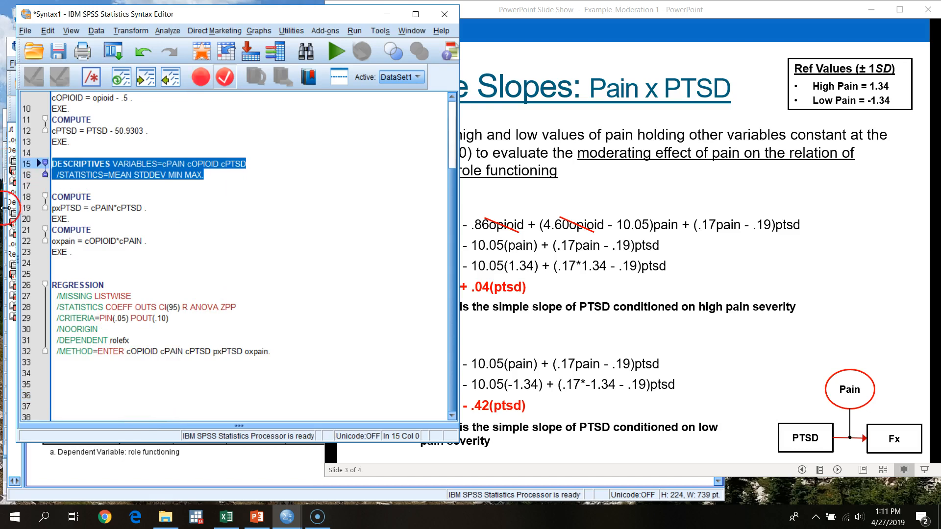
left_click(73, 388)
key("ctrl+v")
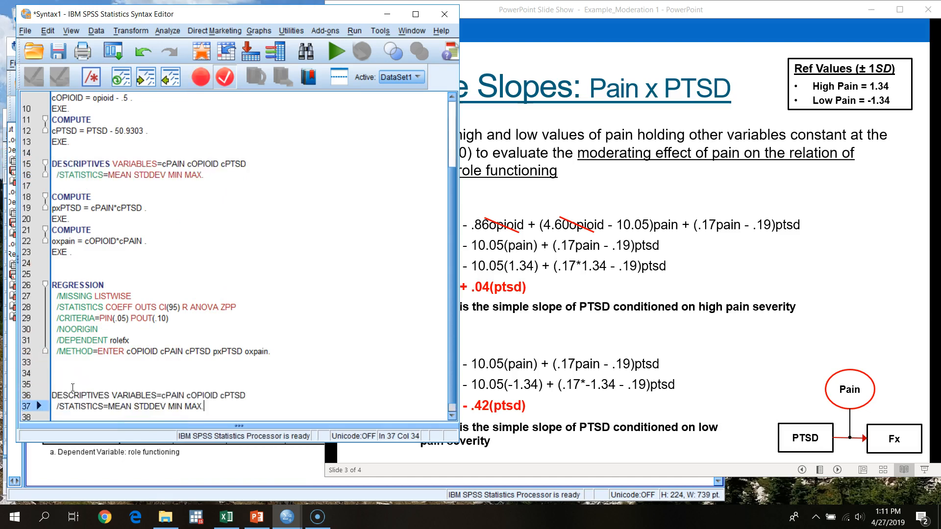
key("Return")
key("Return")
key("Return")
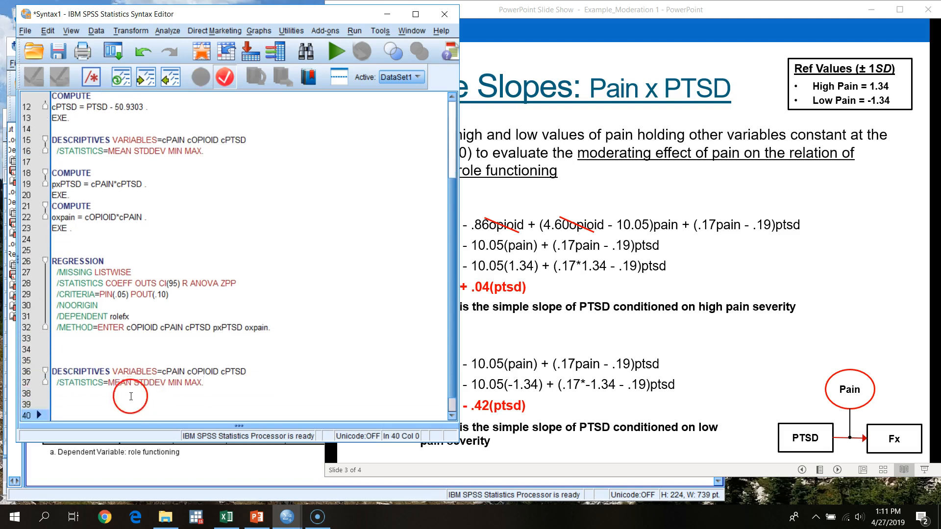
- Run the copied DESCRIPTIVES block and place the output window beside the syntax editor to check the predictors' standard deviations
left_click_drag(223, 382, 20, 373)
left_click(337, 51)
left_click_drag(433, 52, 647, 44)
mouse_move(490, 43)
left_mouse_down()
mouse_move(595, 34)
mouse_move(484, 35)
left_mouse_up()
left_click_drag(217, 338, 475, 357)
scroll(782, 397, "down", 1)
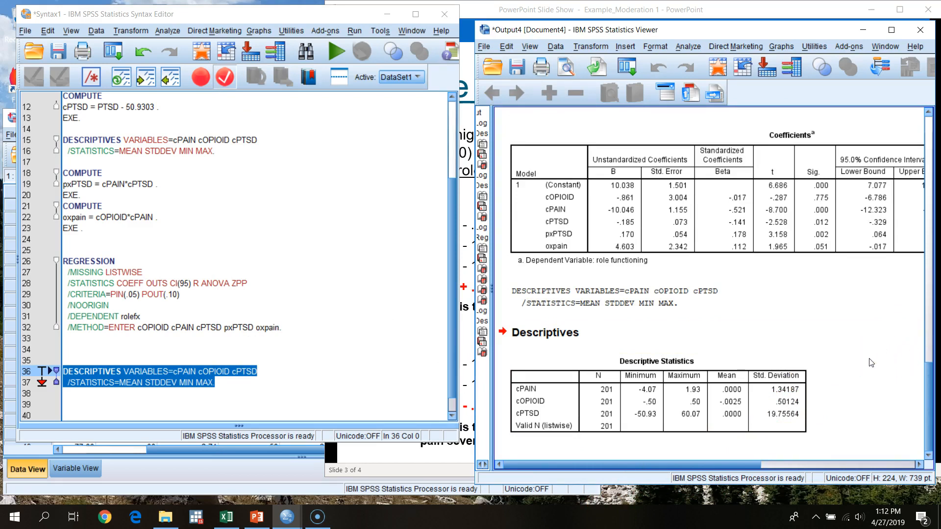
left_click(784, 407)
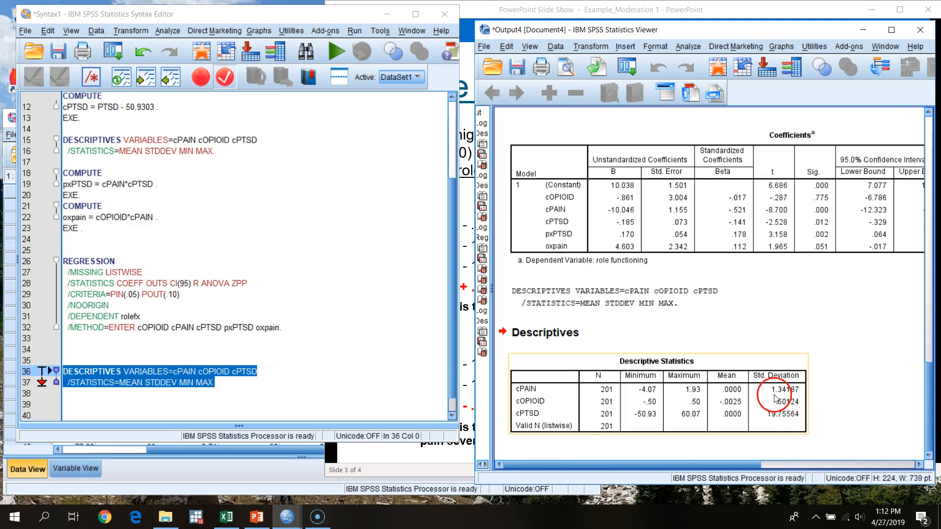
left_click(835, 409)
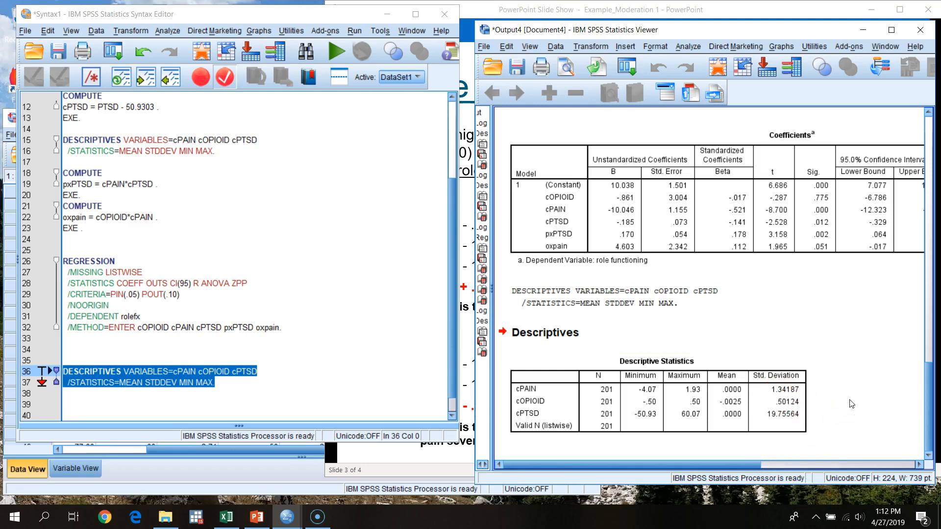
- Start a COMPUTE command for a new variable loPain below the second DESCRIPTIVES block and add blank lines after it
left_click(262, 394)
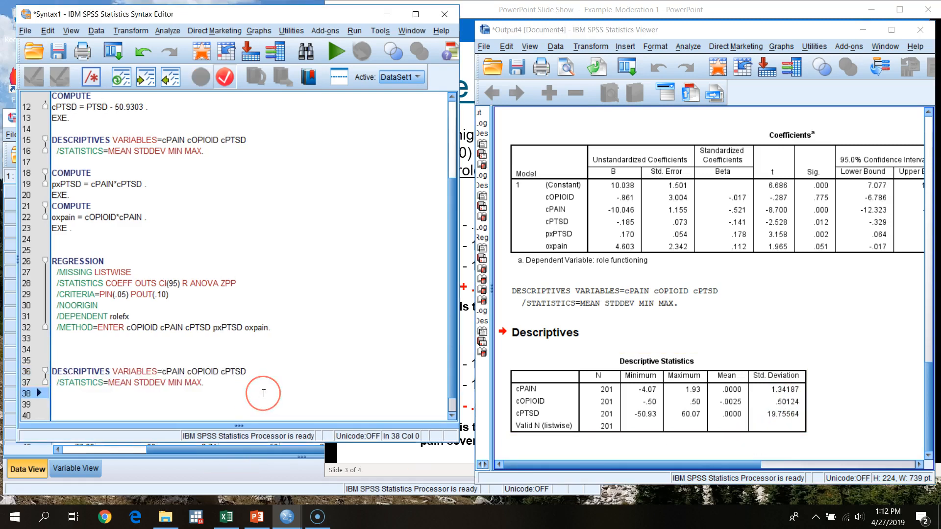
key("Return")
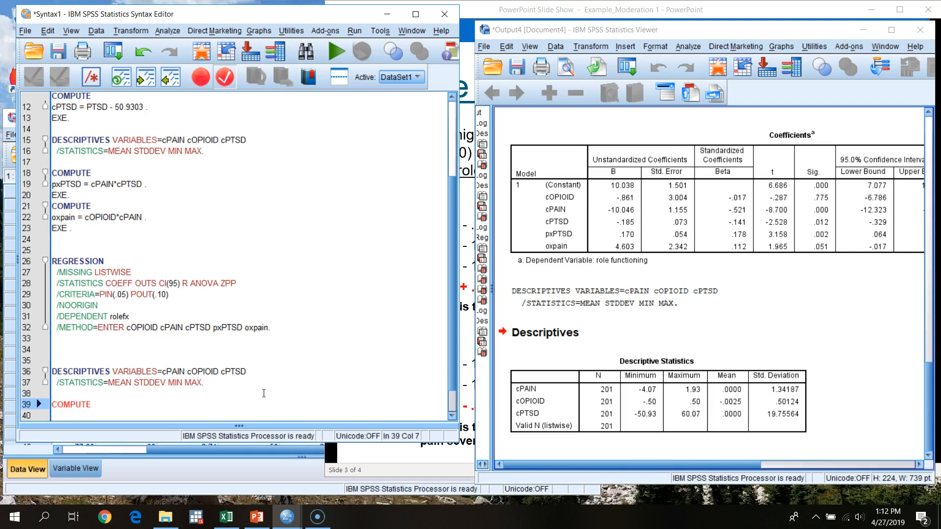
key("Return")
type("loPain")
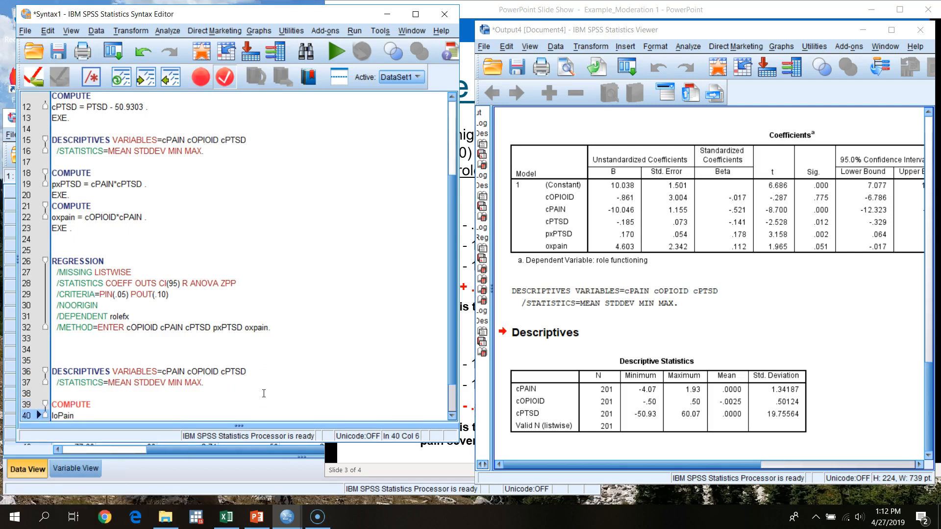
key("Return")
key("Return")
key("Return")
key("Return")
key("Return")
key("Return")
key("Return")
key("Return")
key("Return")
key("Return")
key("Return")
key("Return")
key("Return")
key("Return")
key("Return")
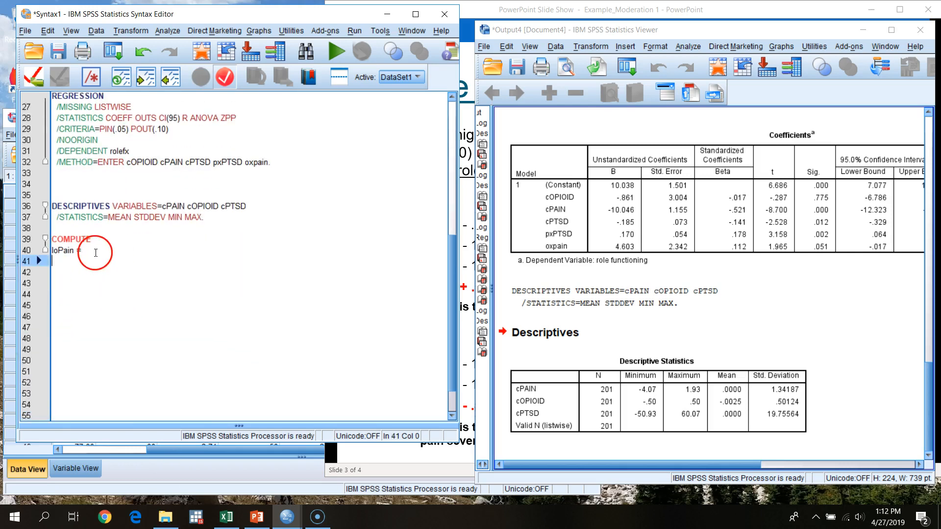
- Complete the loPain computation as cPAIN + 1.34187 and end the command with EXE
left_click(92, 249)
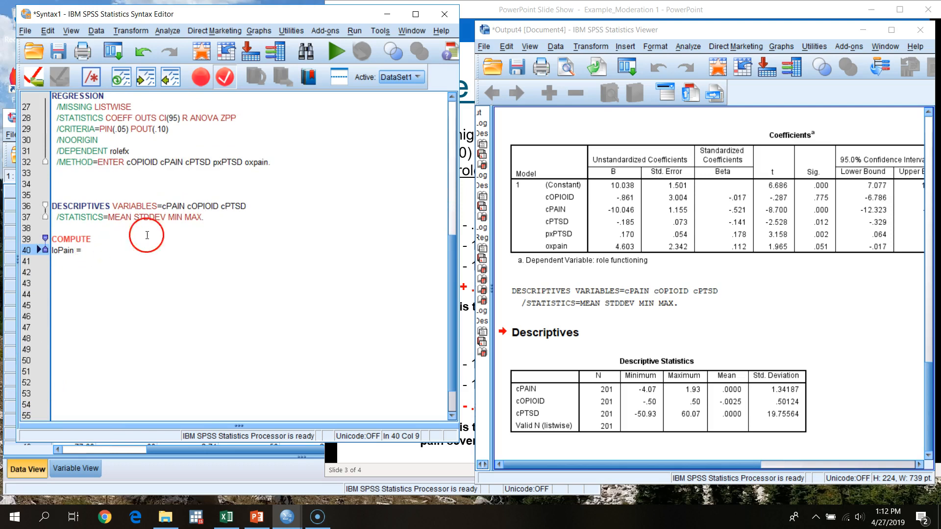
left_click(177, 205)
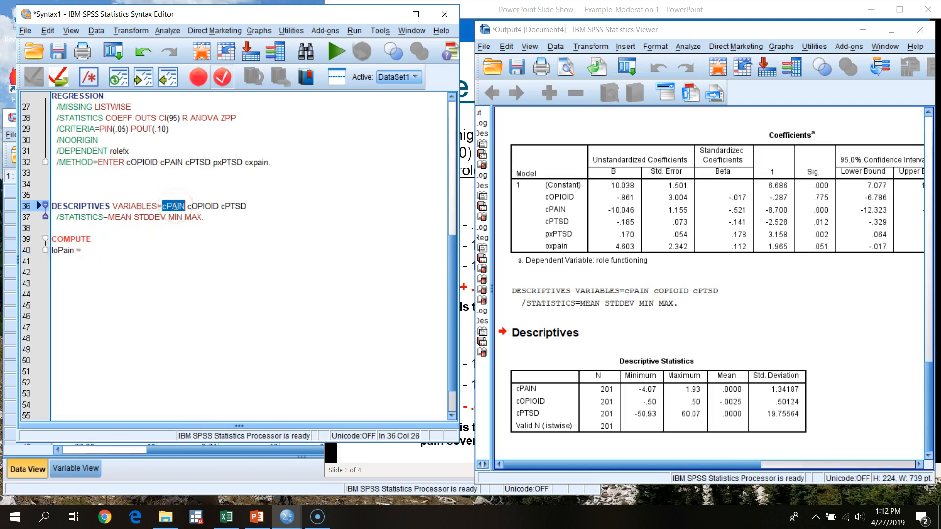
left_click(105, 248)
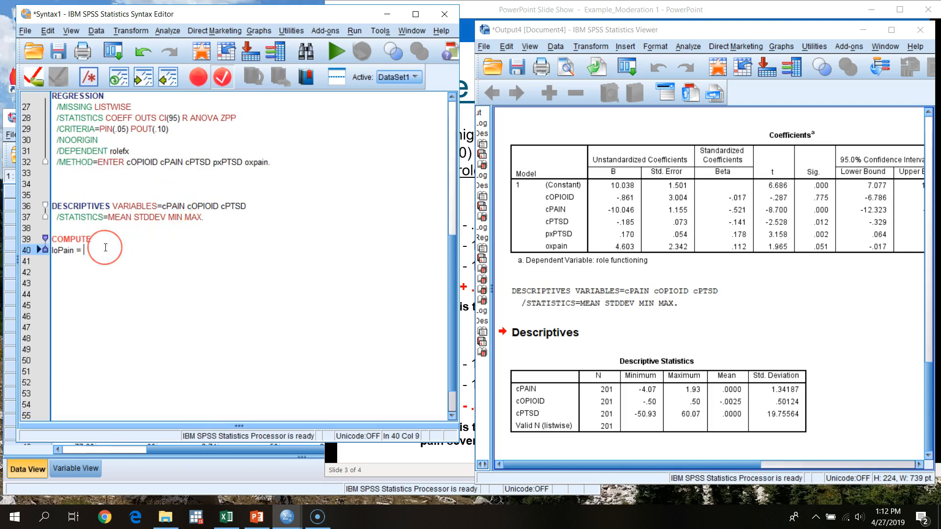
type("cPAIN")
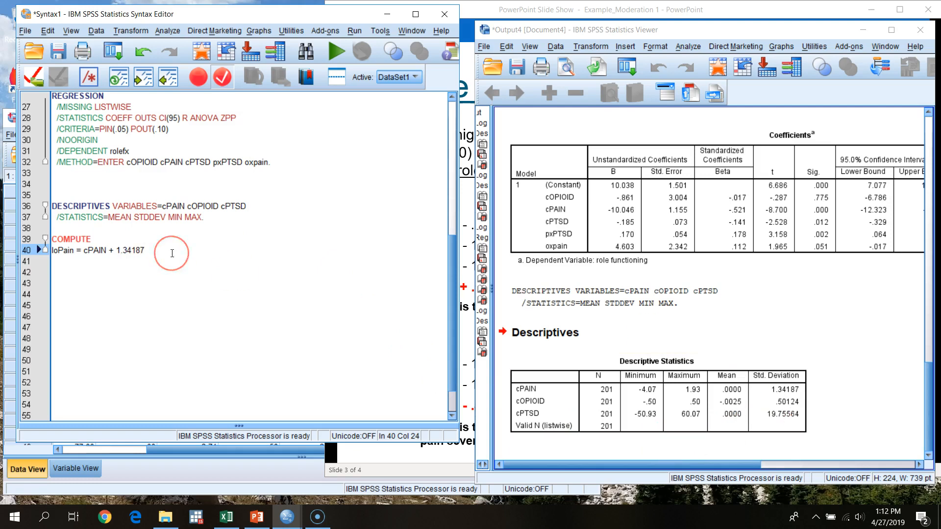
key("Return")
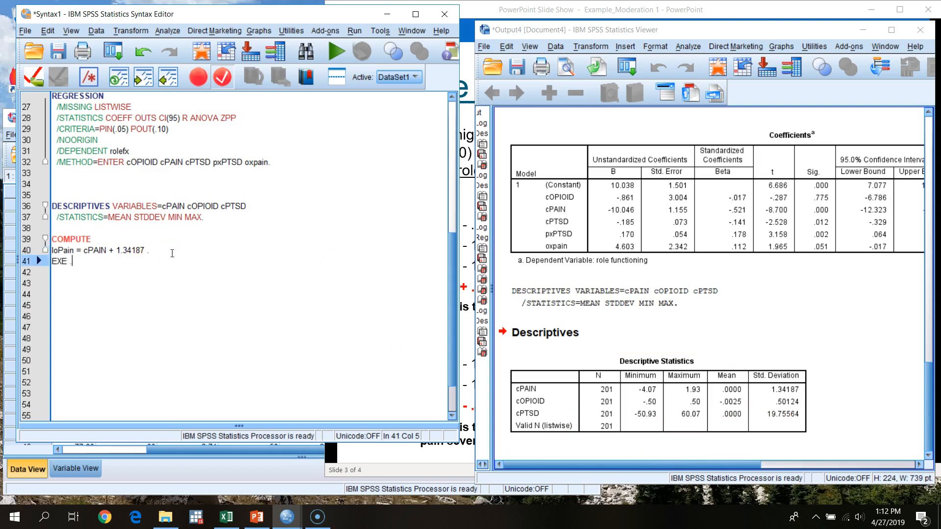
type("EXE .")
key("Return")
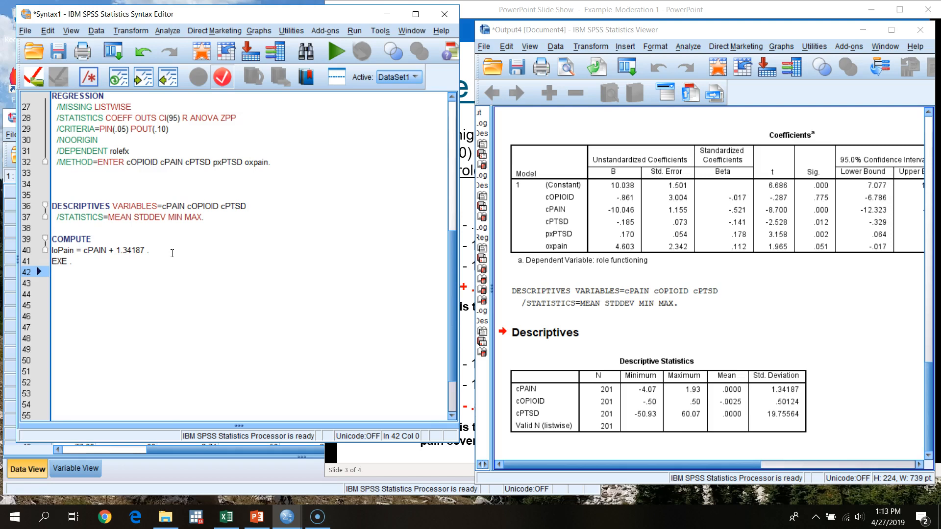
- Duplicate the loPain COMPUTE block, including its EXE line, directly below the original at line 42
left_click_drag(72, 264, 28, 244)
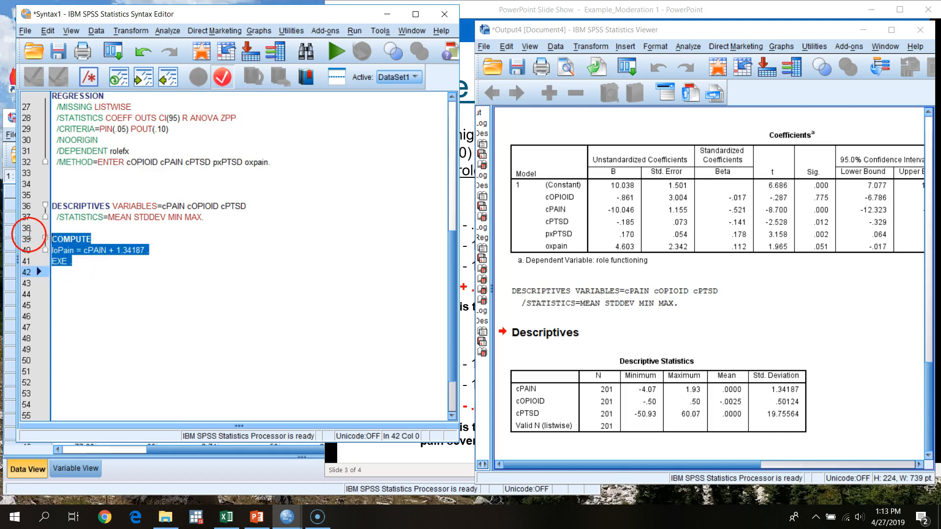
key("ctrl+c")
left_click(84, 262)
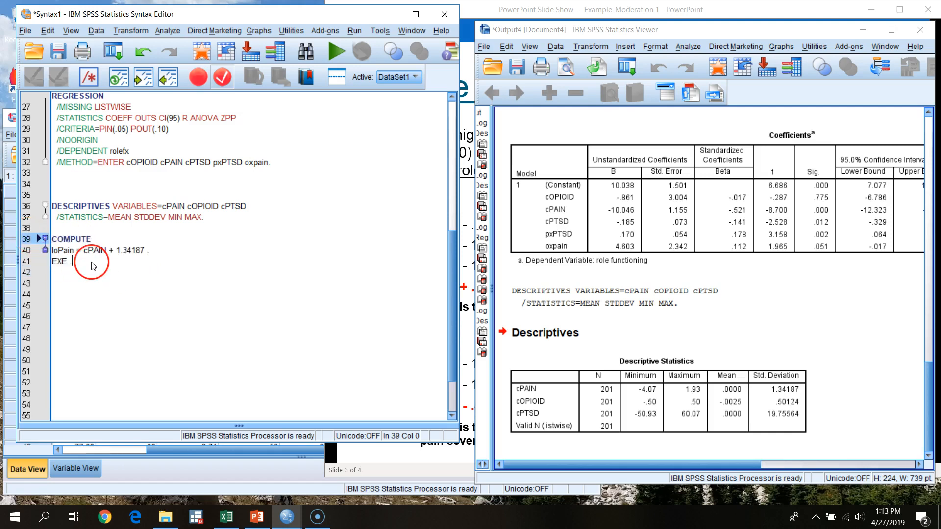
key("Return")
key("ctrl+v")
- Change the copied computation to hiPain = cPAIN - 1.34187
left_click(54, 284)
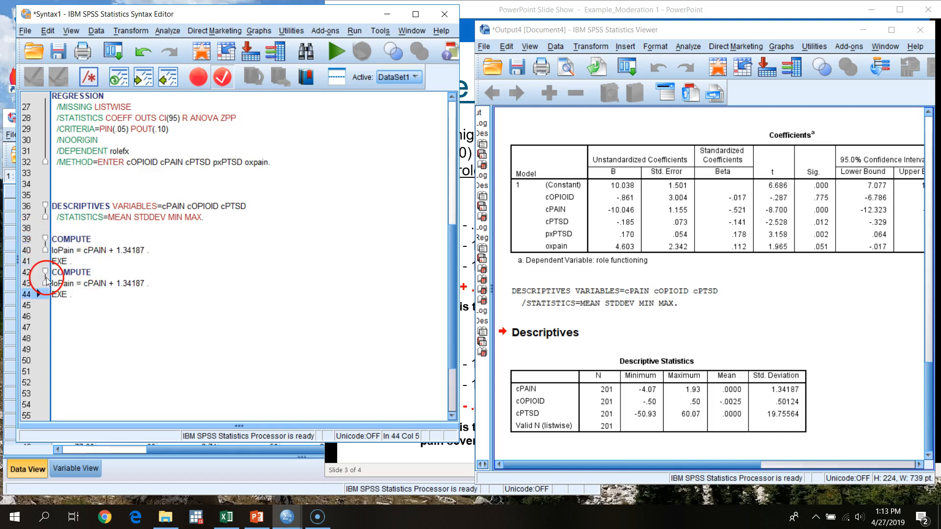
key("BackSpace")
key("BackSpace")
type("hi")
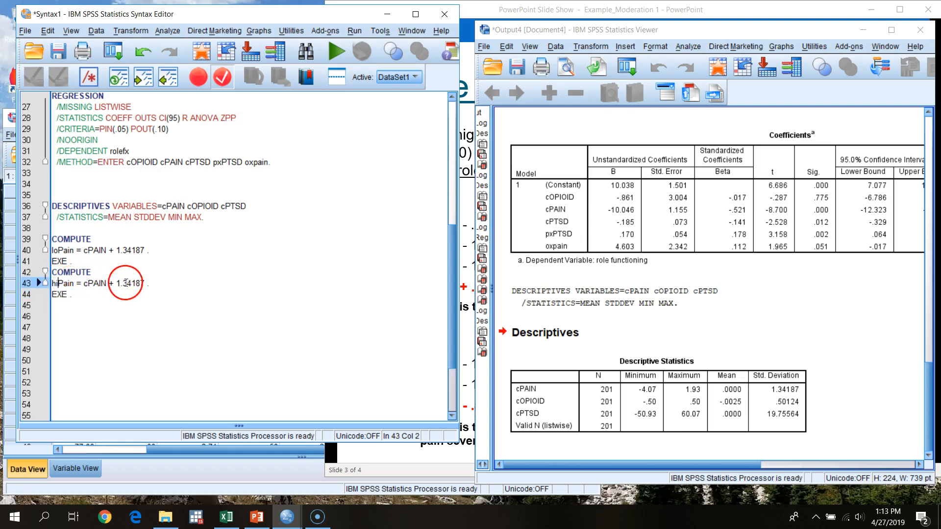
double_click(110, 285)
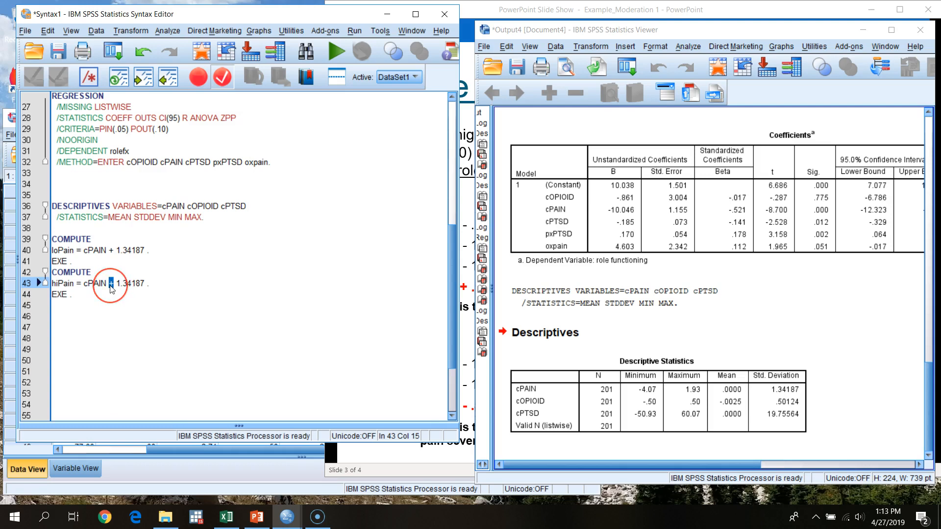
type("-")
left_click(111, 304)
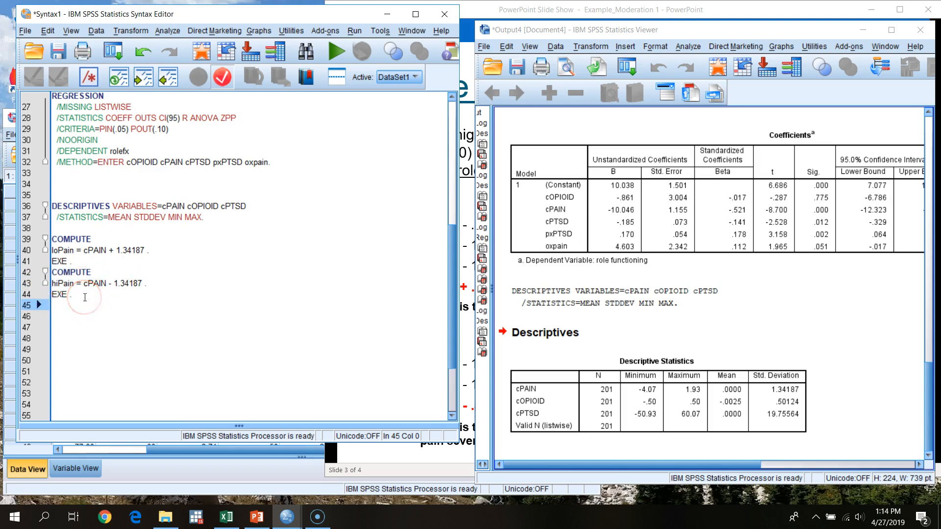
- Run the loPain and hiPain COMPUTE blocks together and minimize the output window
left_click_drag(84, 297, 20, 239)
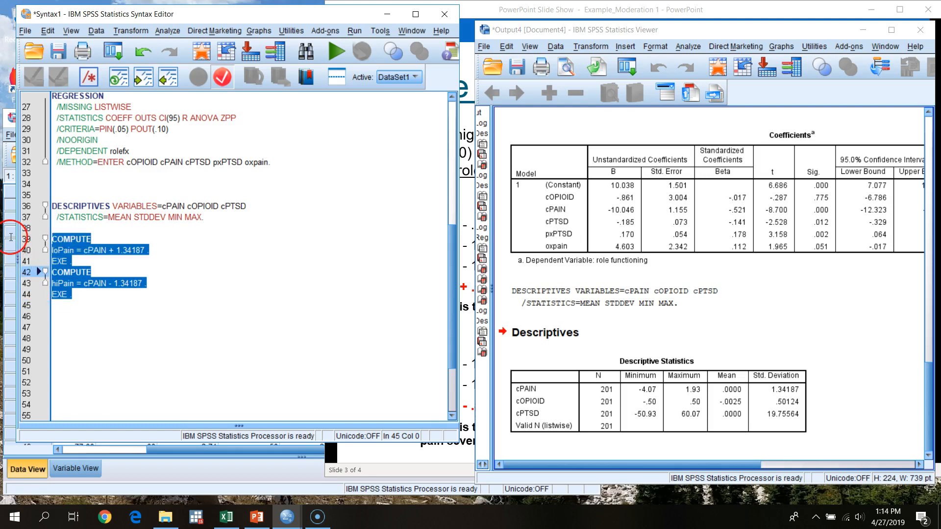
left_click(325, 51)
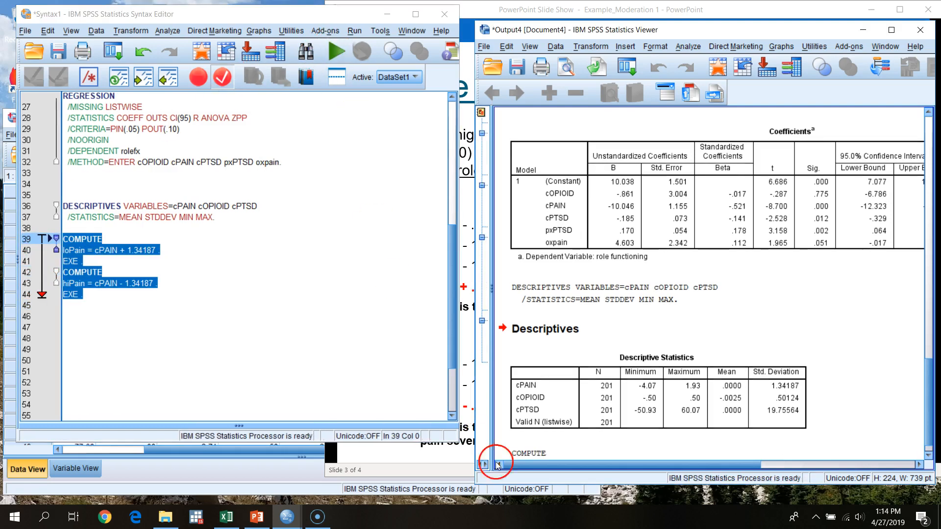
left_click(865, 29)
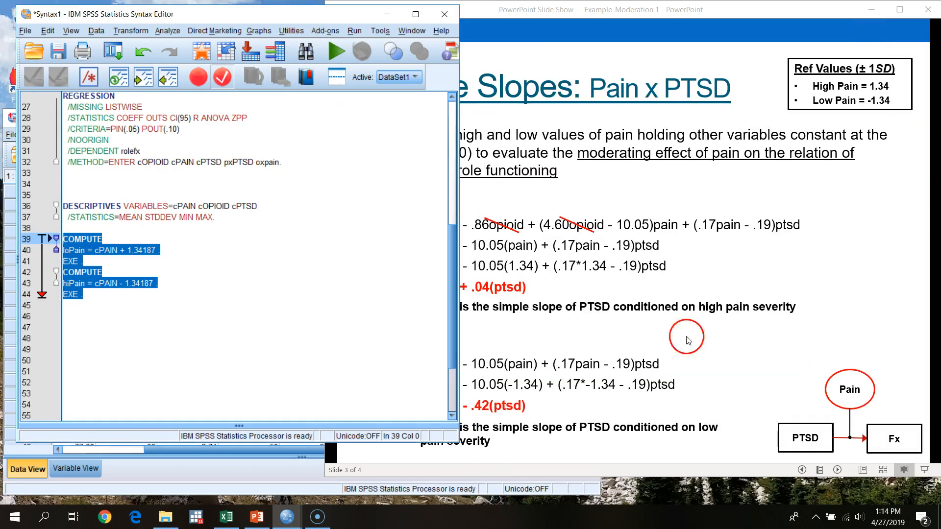
- Bring up the data editor beside the syntax editor and check the new loPain and hiPain columns
left_click(197, 519)
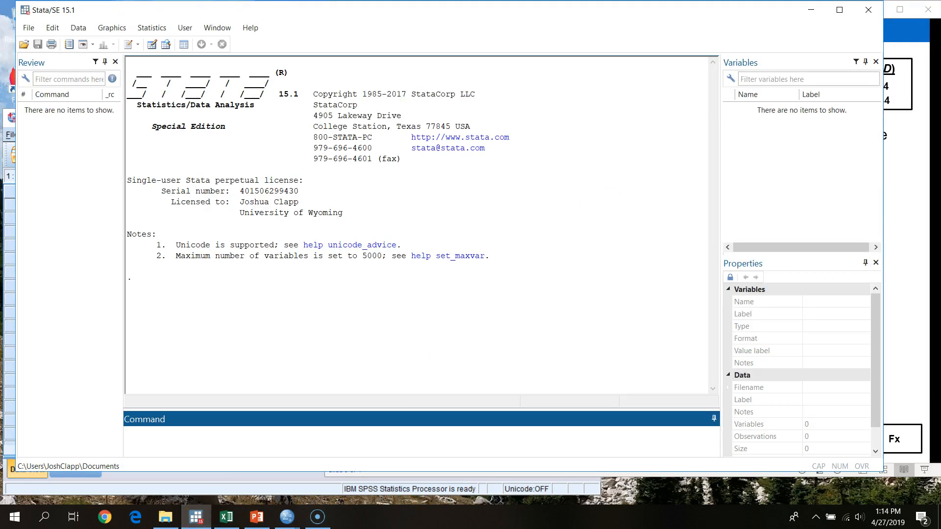
left_click(867, 10)
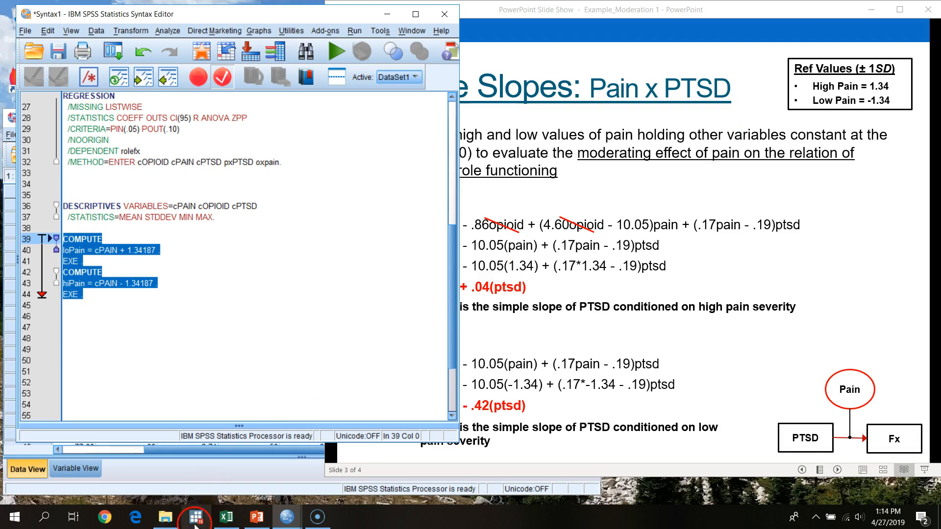
mouse_move(293, 526)
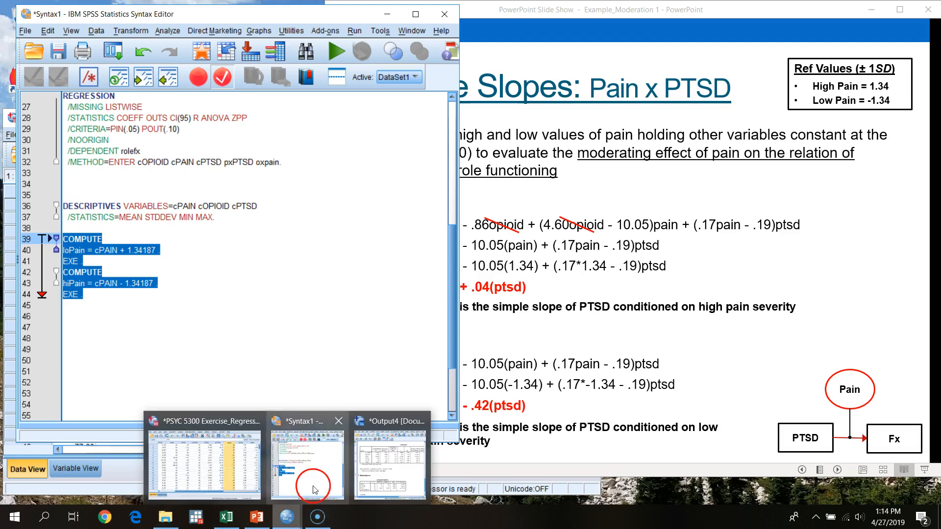
left_click(225, 399)
left_click_drag(393, 120, 748, 88)
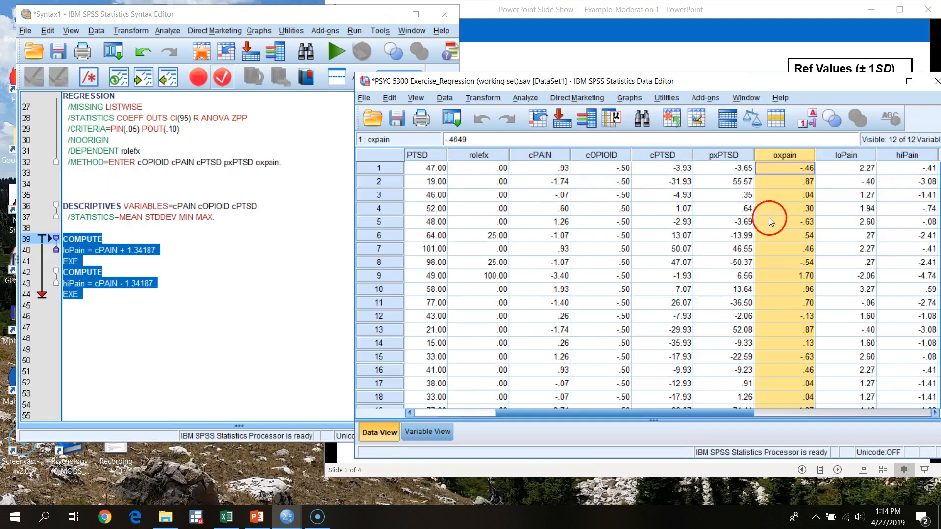
left_click_drag(646, 414, 777, 419)
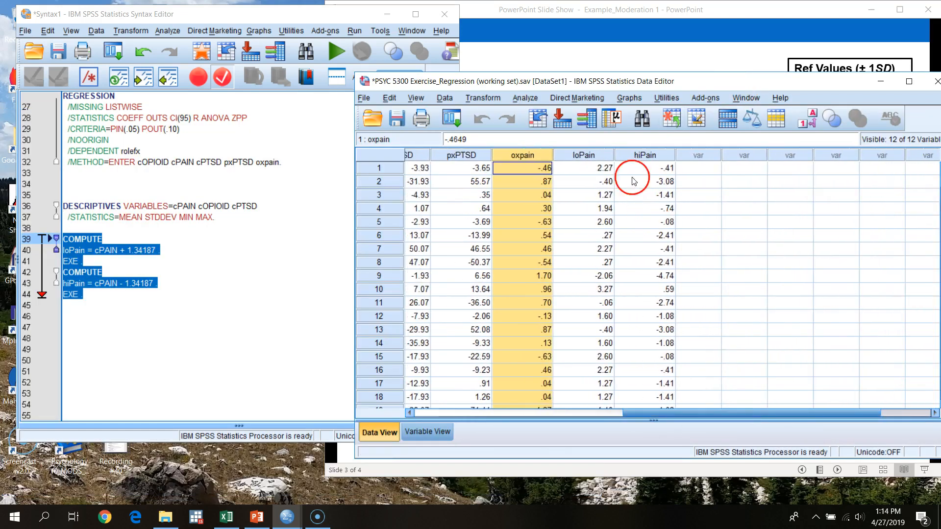
left_click(596, 167)
left_click(657, 166)
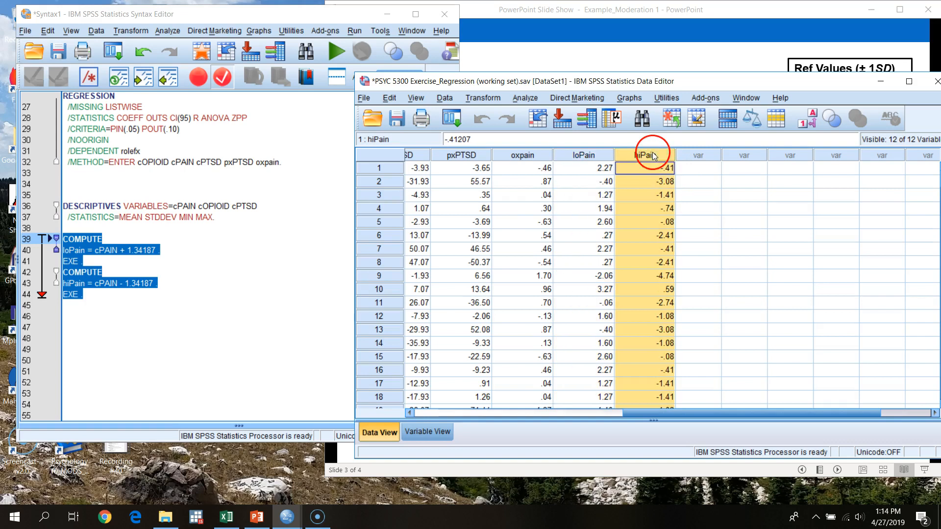
- Start a new COMPUTE command on line 46, one blank line below the hiPain block
left_click(171, 330)
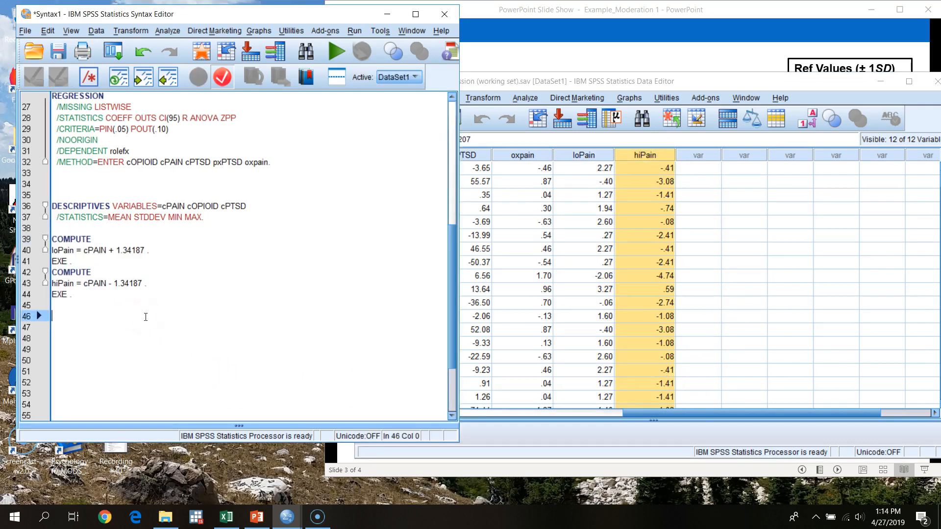
type("CO")
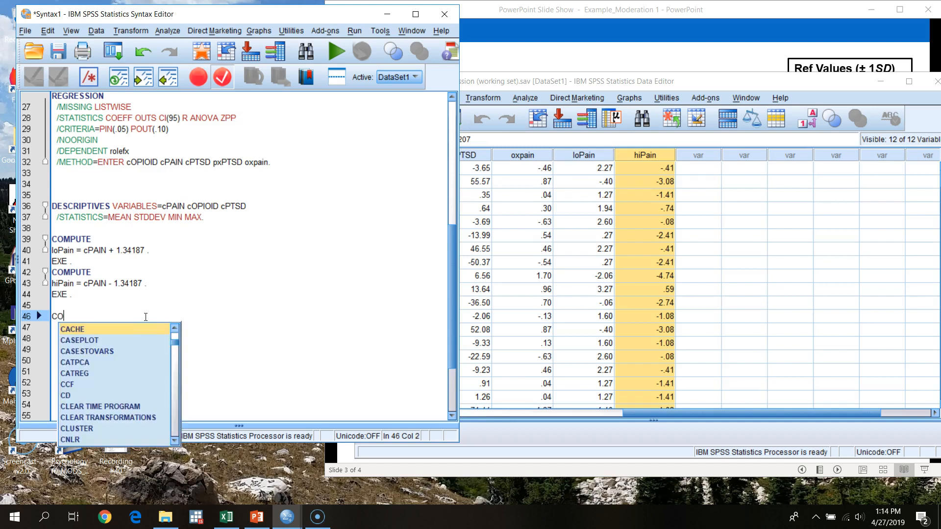
type("MPUTE")
key("Return")
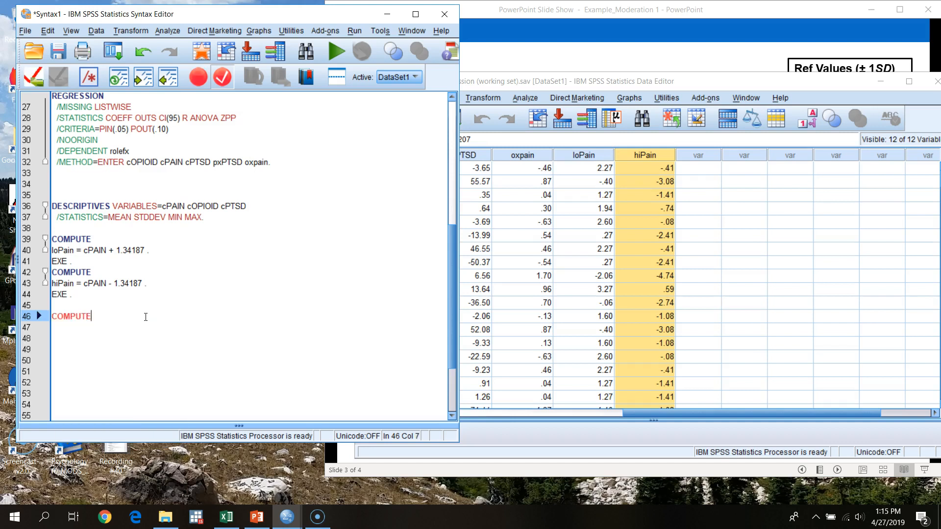
key("Return")
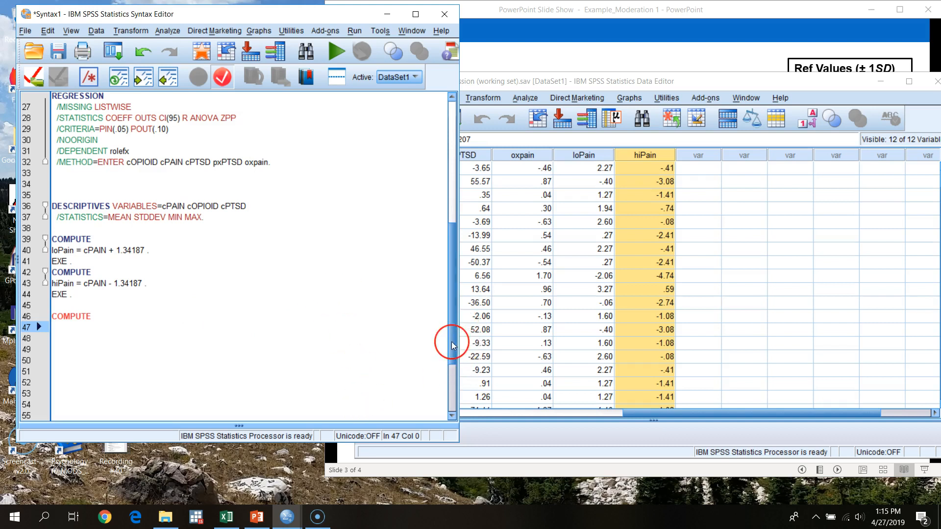
- Review the pxPTSD and oxpain interaction terms in the REGRESSION block's METHOD line
left_click_drag(453, 343, 446, 324)
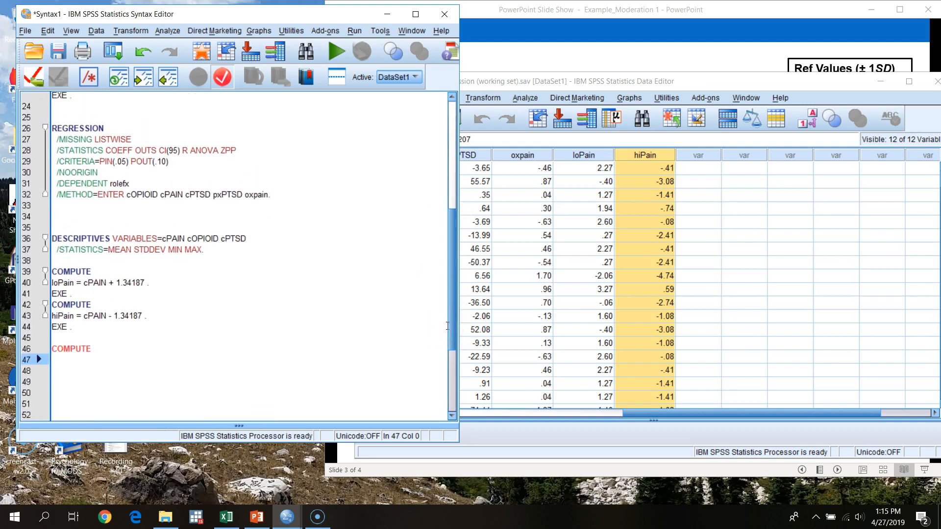
double_click(223, 195)
left_click(245, 194)
double_click(246, 194)
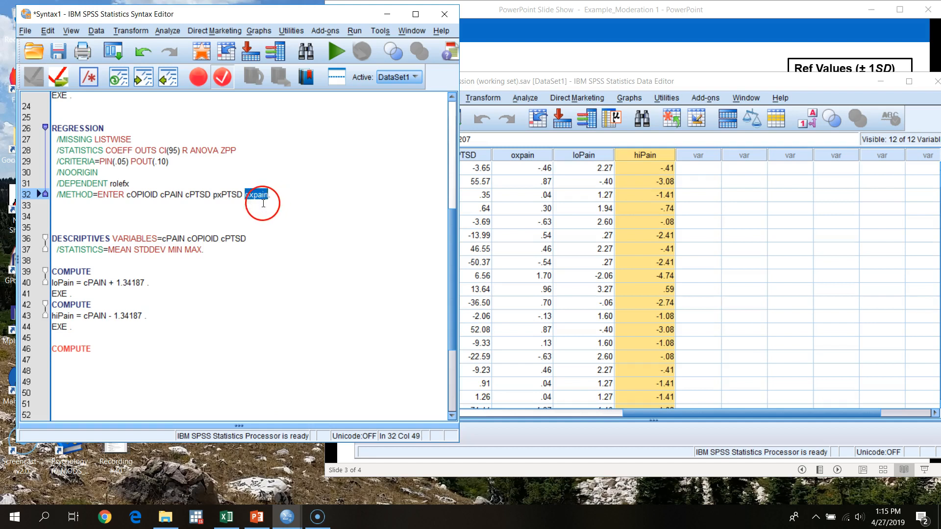
left_click(219, 196)
left_click(226, 196)
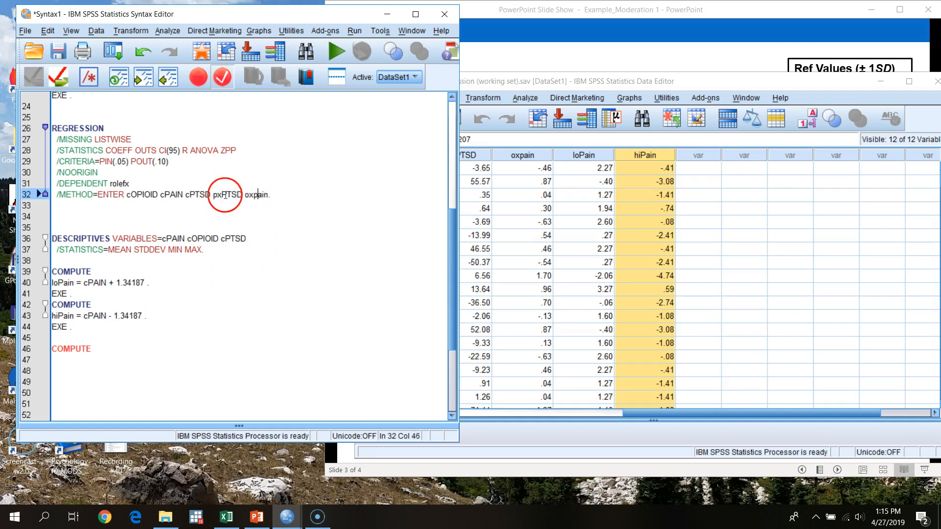
- Begin the expression loPxPTSD = loPain* on the line below the new COMPUTE
left_click(102, 350)
key("Return")
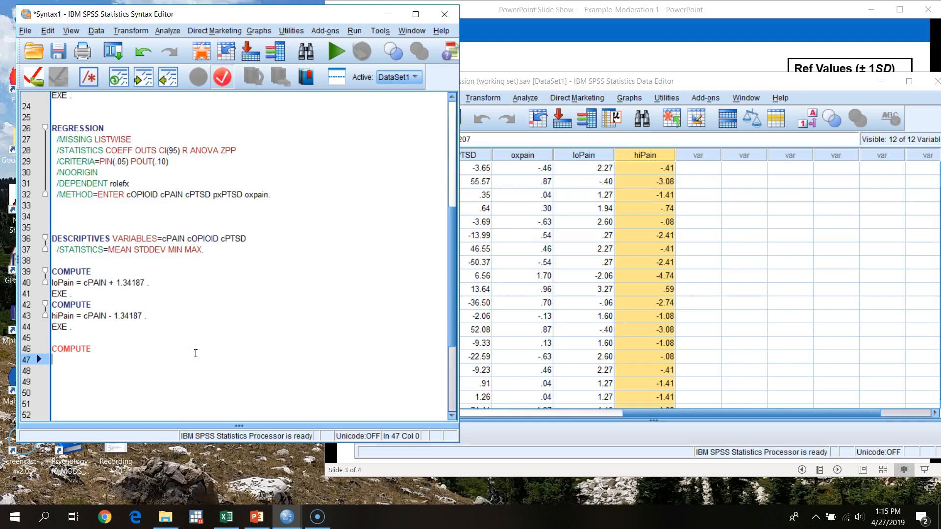
type("loPxPTSD = lopain")
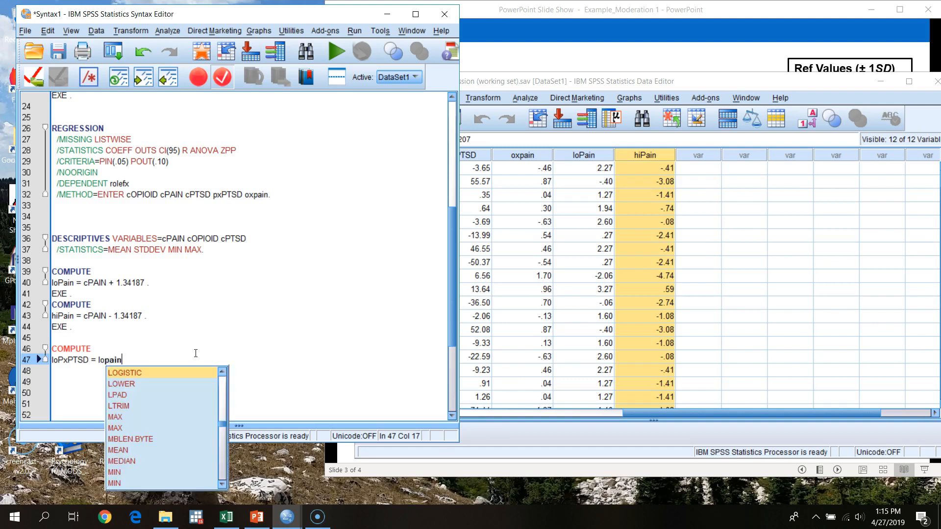
key("Escape")
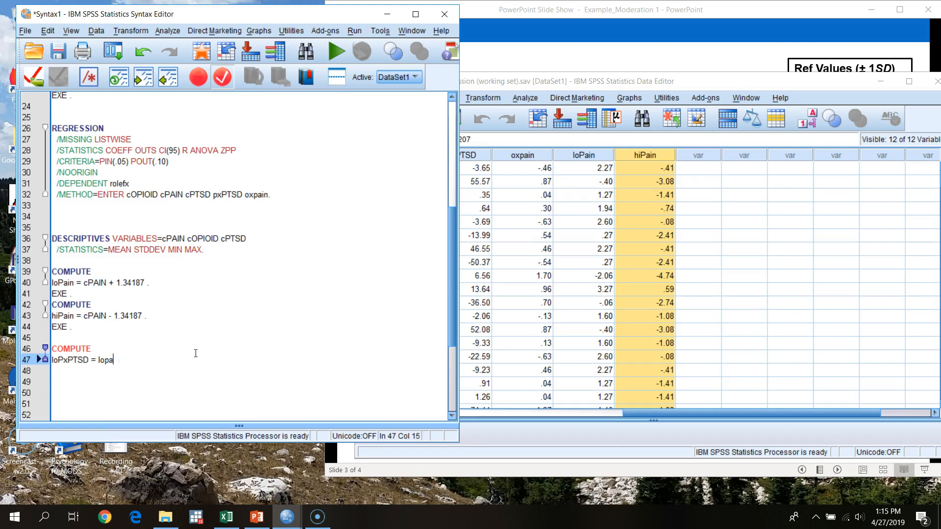
type("Pain")
key("Escape")
- Complete the loPxPTSD product with cPTSD copied from the DESCRIPTIVES block, and end the command with a period and EXE
double_click(234, 239)
key("ctrl+c")
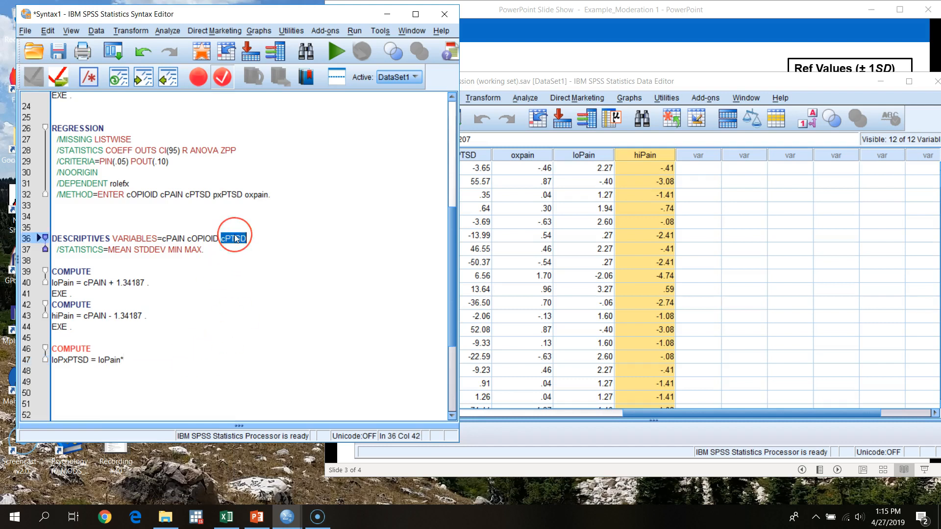
left_click(133, 359)
key("ctrl+v")
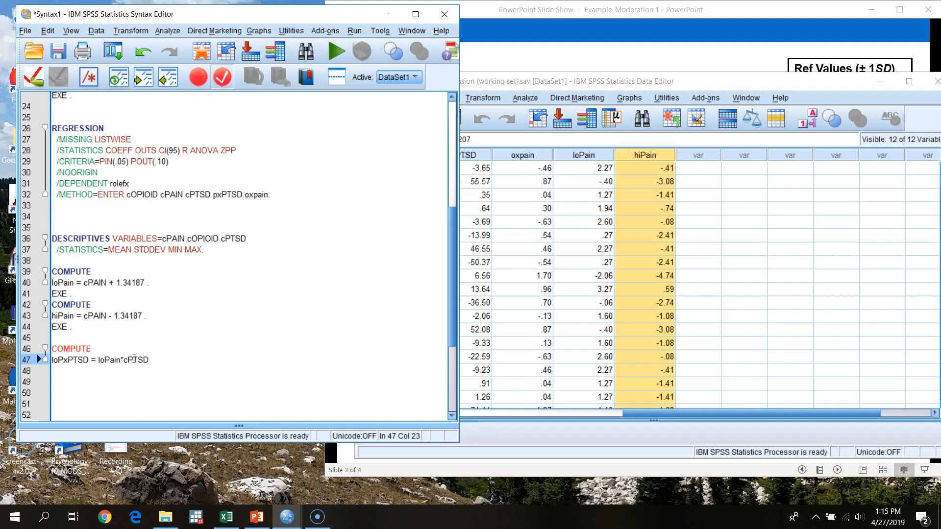
type(".")
key("Return")
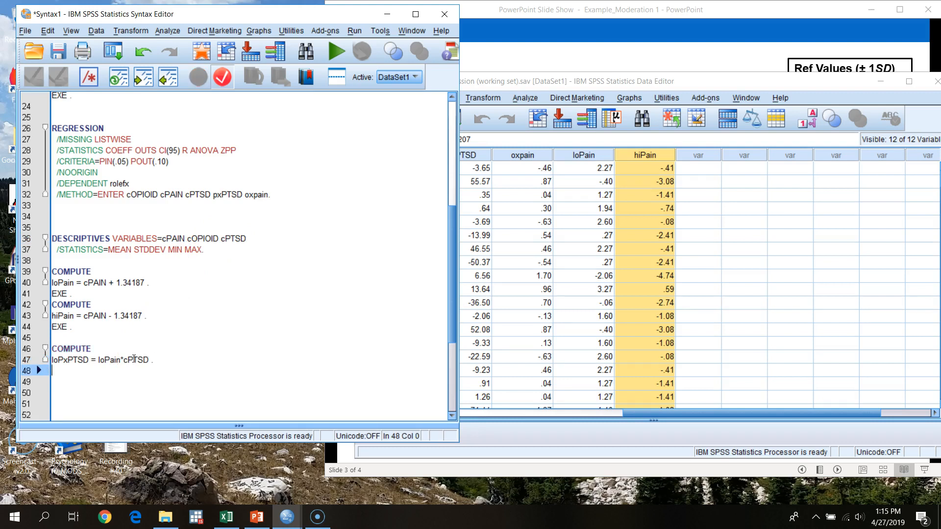
type("EXE.")
key("Return")
- Duplicate the loPxPTSD COMPUTE block, including its EXE line, directly below the original at line 49
left_click_drag(93, 402, 39, 346)
key("ctrl+c")
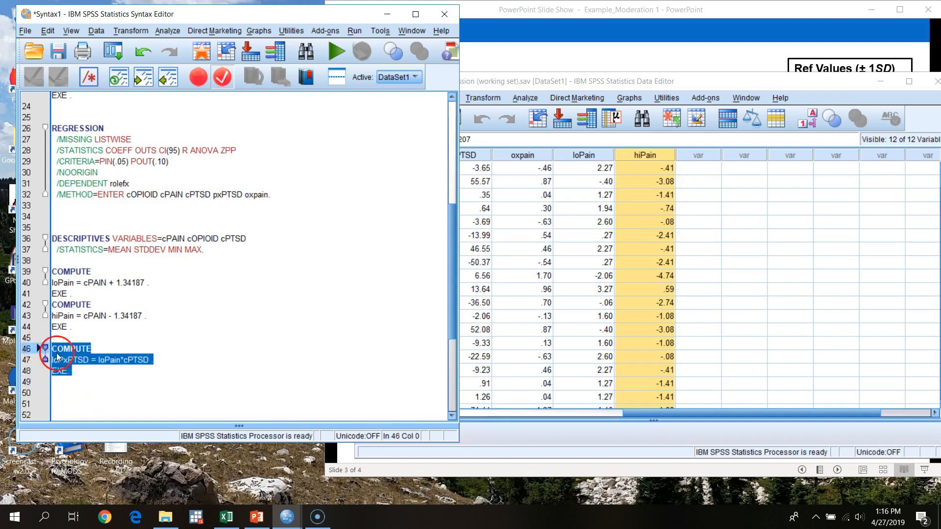
left_click(74, 373)
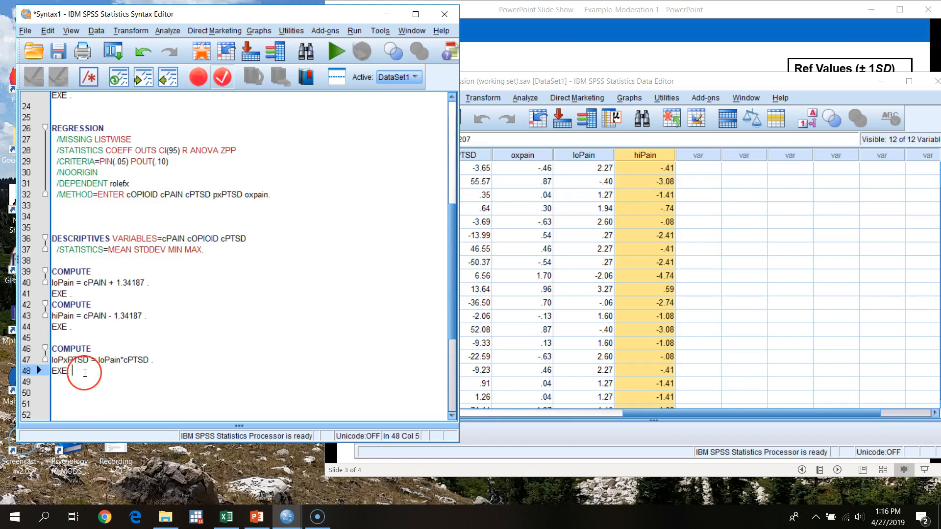
key("Return")
key("ctrl+v")
- Change the copied interaction computation to hiPxPTSD = hiPain*cPTSD
left_click(58, 394)
key("BackSpace")
key("BackSpace")
type("hi")
left_click(77, 391)
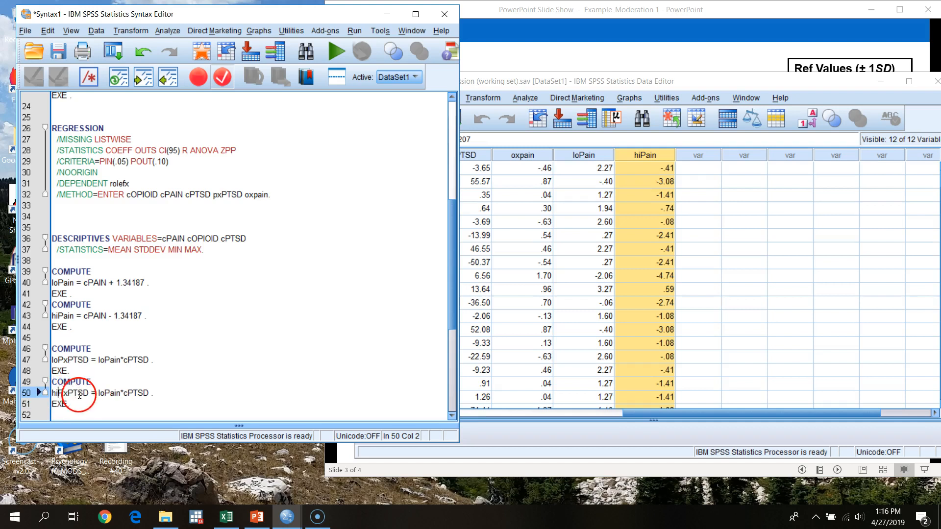
left_click(104, 393)
key("BackSpace")
key("BackSpace")
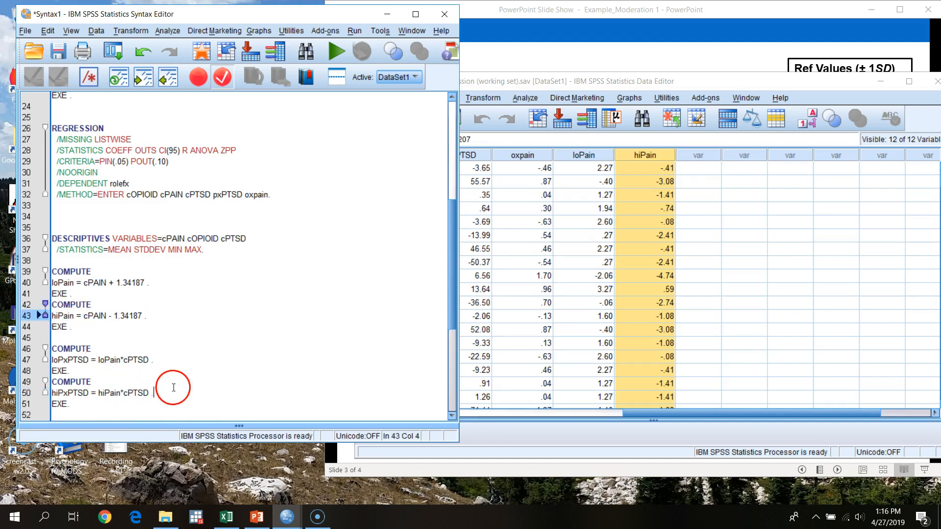
key("End")
scroll(179, 370, "down", 3)
scroll(98, 375, "up", 2)
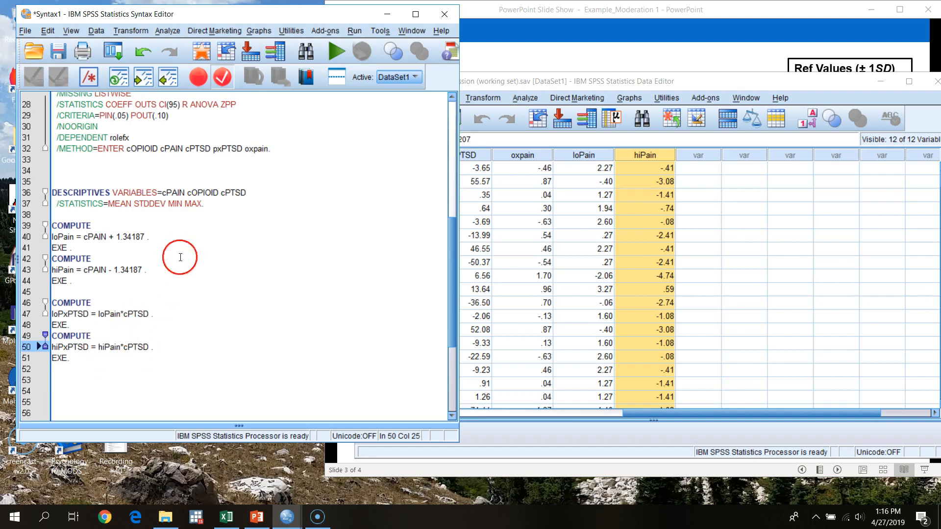
scroll(196, 200, "up", 2)
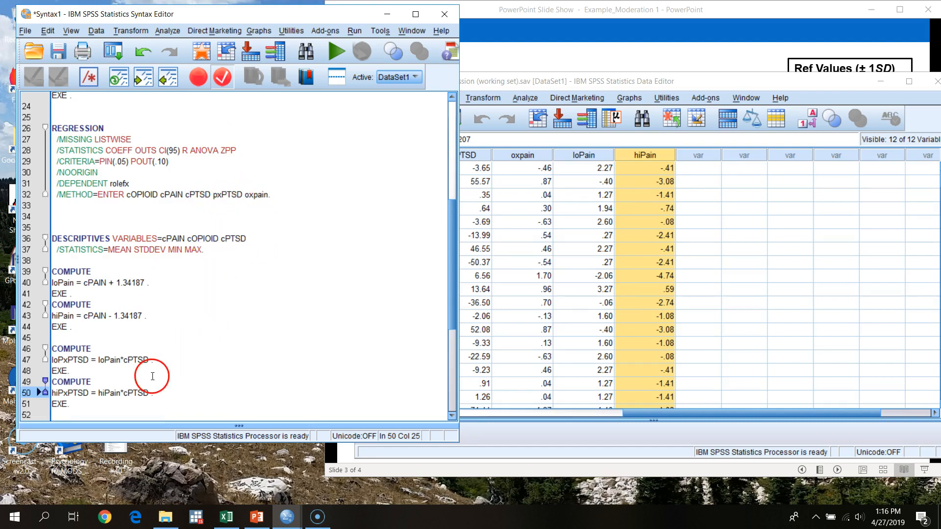
scroll(93, 407, "down", 2)
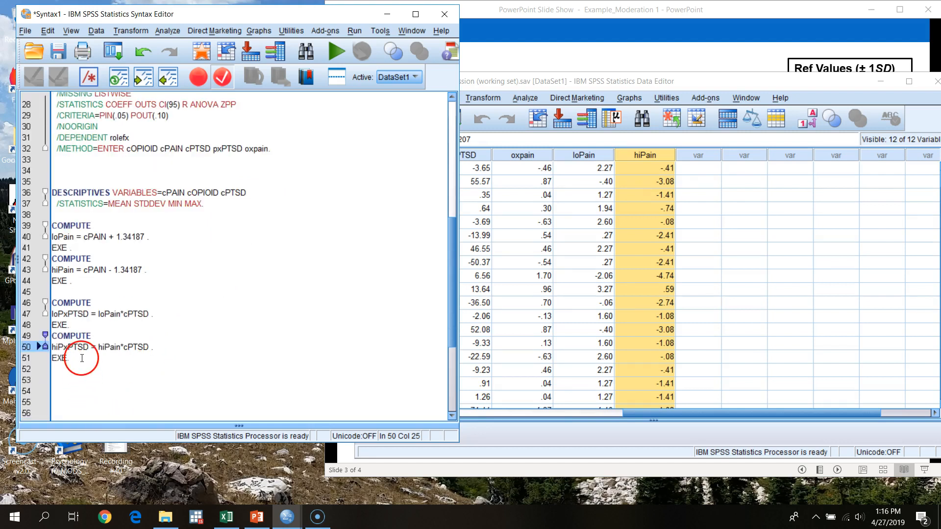
- Paste a copy of the loPxPTSD COMPUTE block, including its EXE line, directly below the hiPxPTSD block at line 52
left_click_drag(73, 357, 26, 302)
key("ctrl+c")
left_click(102, 370)
left_click(79, 363)
key("ctrl+v")
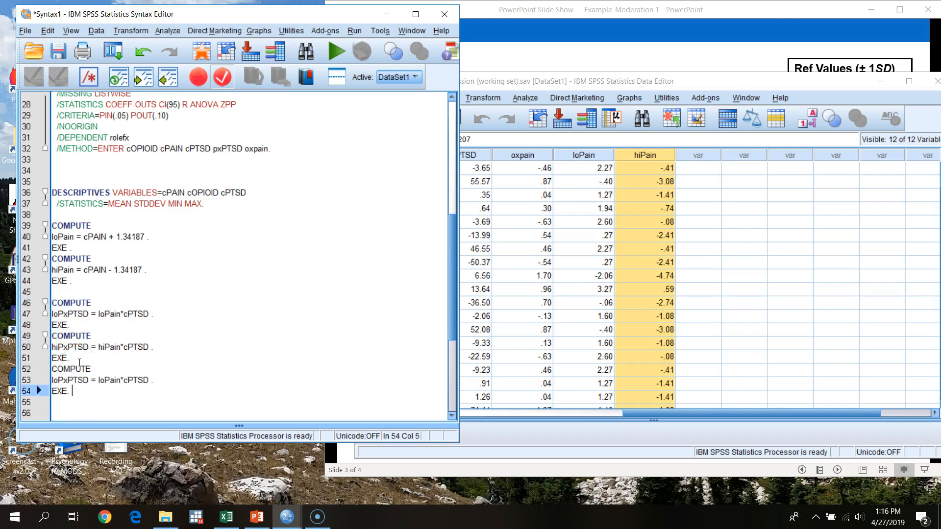
- Change the newly pasted computation at line 53 to loPxOp = loPain*cOPIOID
scroll(98, 360, "down", 2)
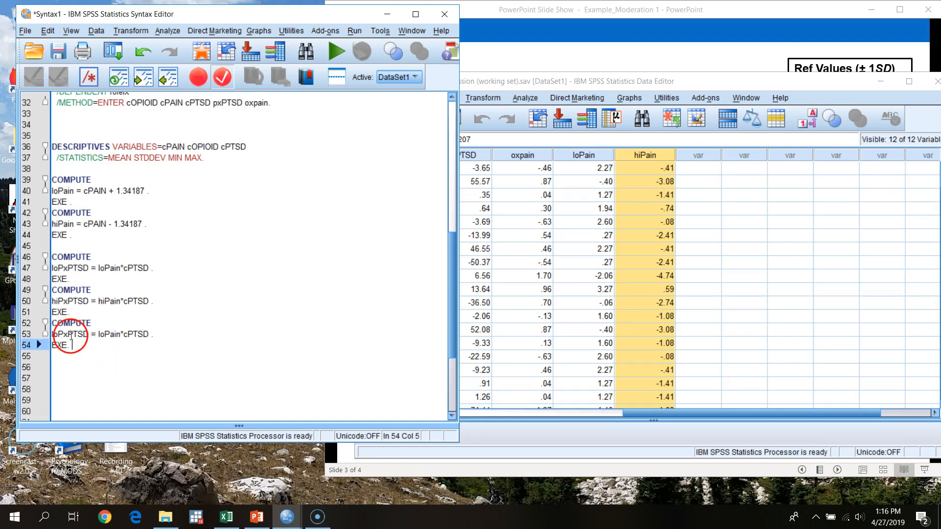
left_click_drag(70, 335, 88, 335)
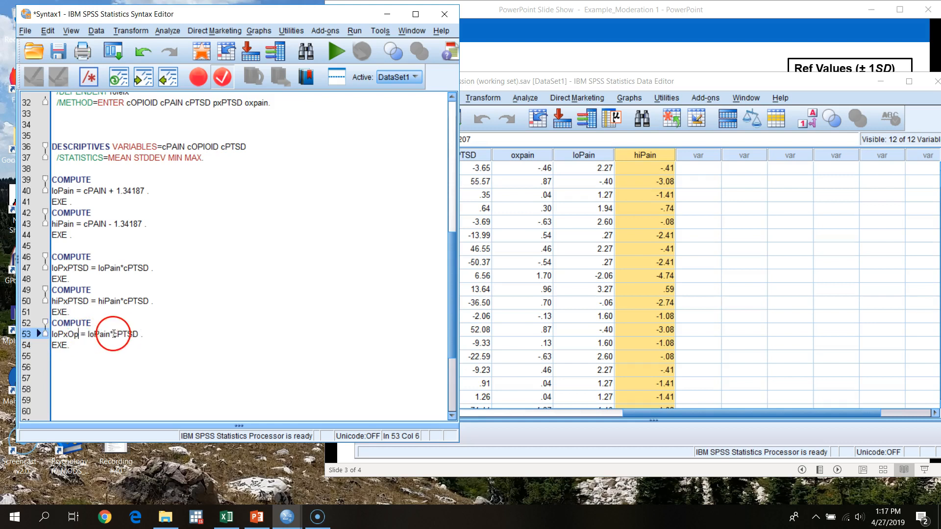
double_click(204, 148)
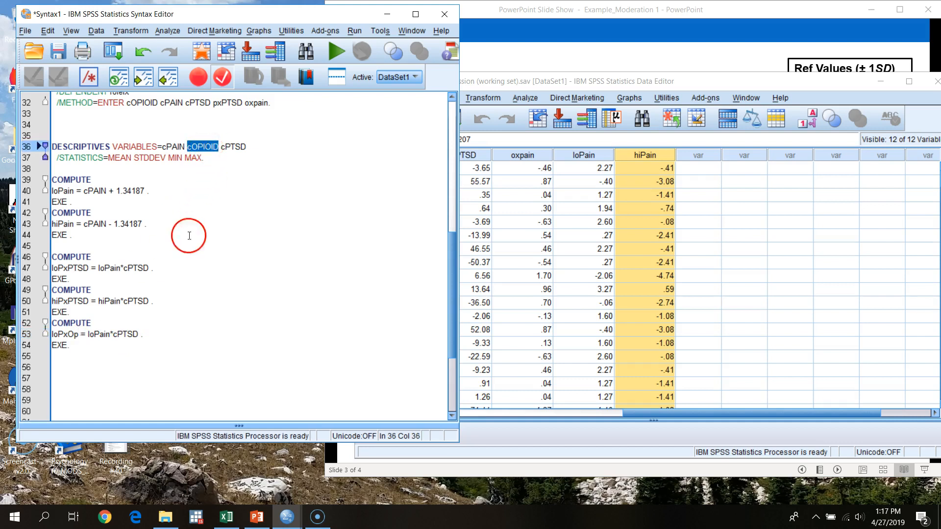
double_click(116, 334)
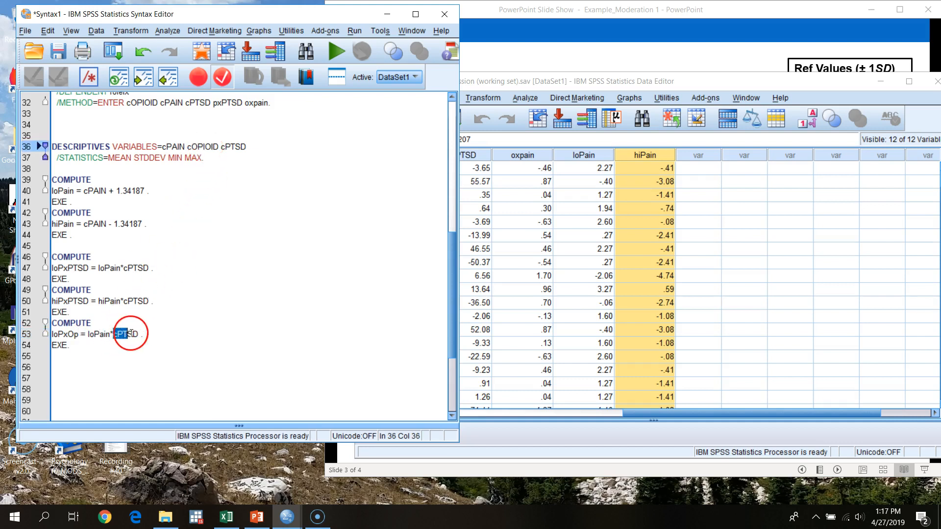
type("cOPIOID")
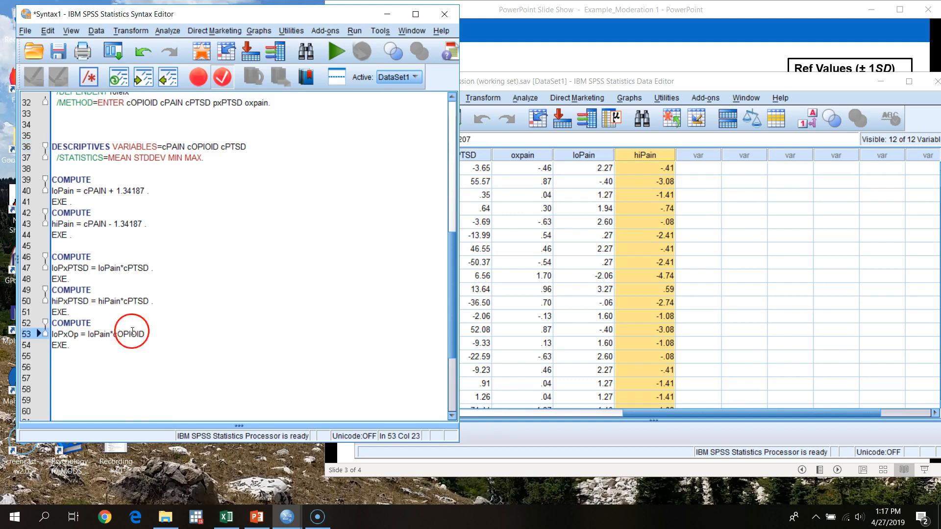
- Duplicate the loPxOp COMPUTE block with its EXE line directly below the original at line 55
left_click_drag(74, 345, 21, 325)
key("ctrl+c")
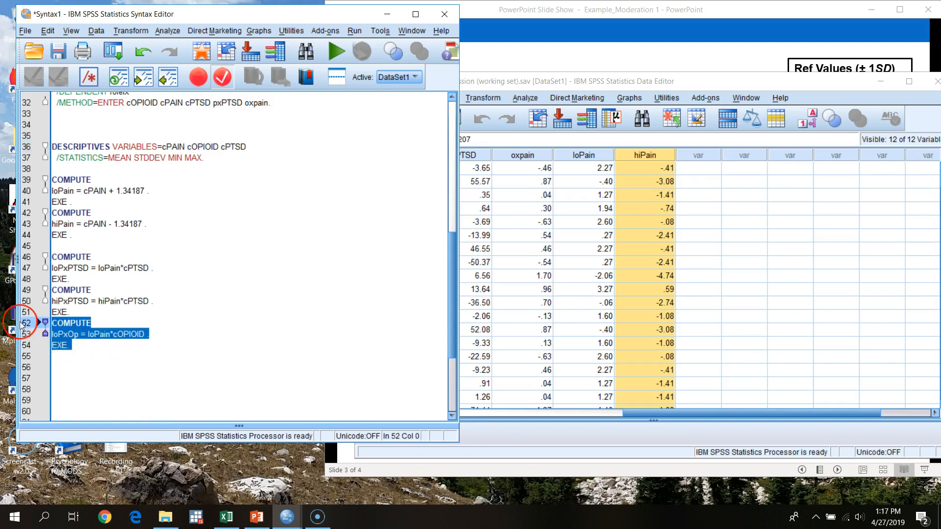
left_click(77, 348)
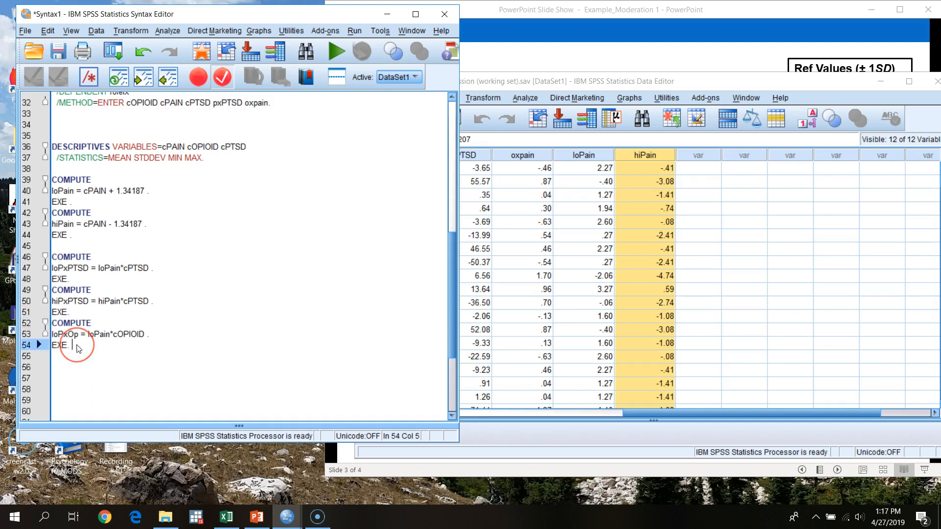
key("Return")
key("ctrl+v")
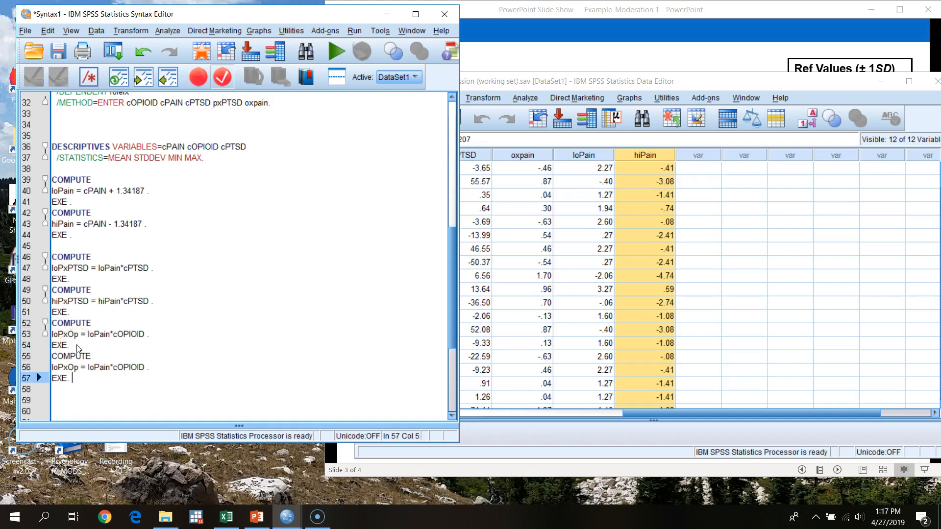
- Change the duplicated opioid computation to hiPxOp = hiPain*cOPIOID
left_click(59, 367)
key("BackSpace")
key("BackSpace")
type("hi")
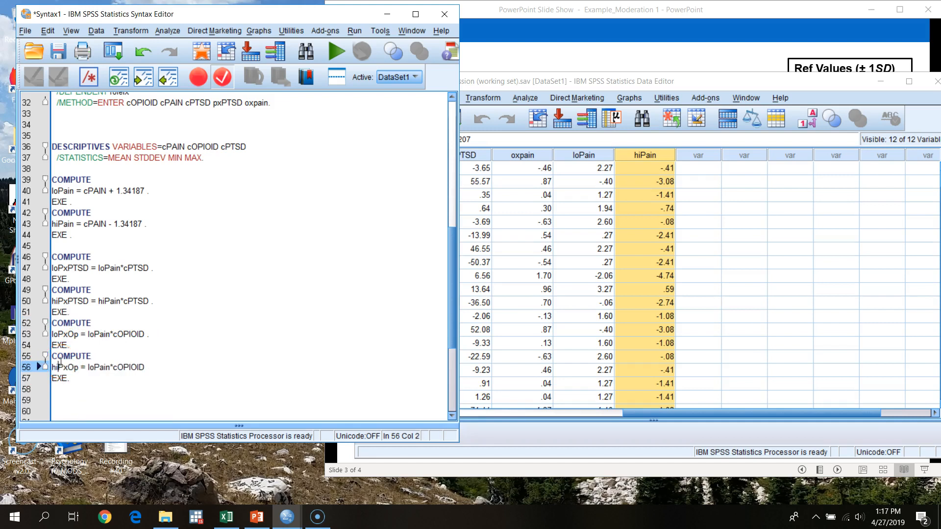
left_click(94, 368)
key("BackSpace")
key("BackSpace")
type("hi")
- Insert a blank line between the hiPxPTSD block and the loPxOp block
left_click(84, 312)
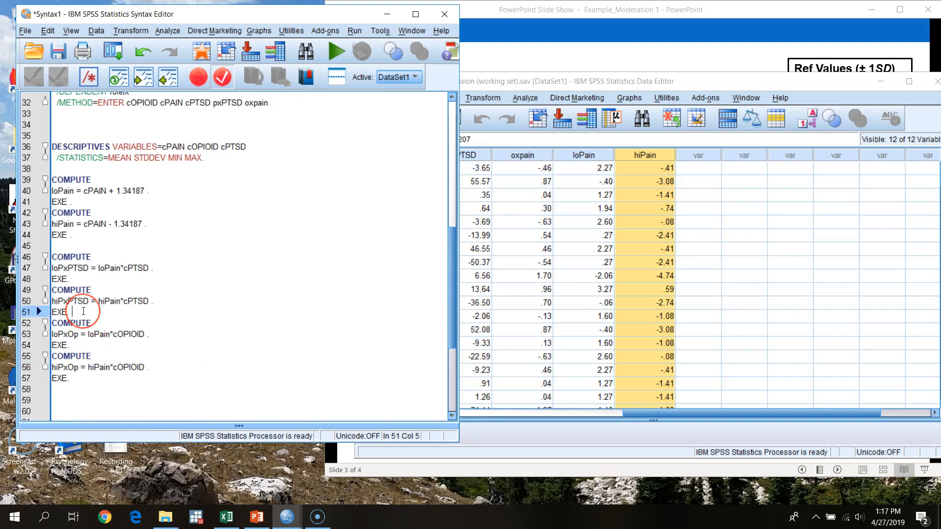
key("Return")
left_click(225, 300)
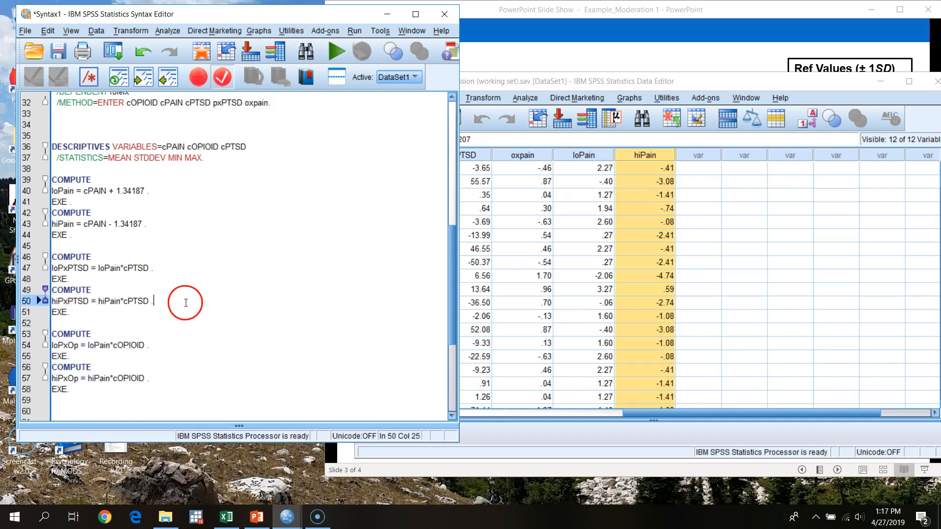
- Review the interaction computations against the predictors of the original REGRESSION command, checking the loPxOp and hiPxOp products
scroll(189, 314, "up", 1)
scroll(192, 317, "down", 2)
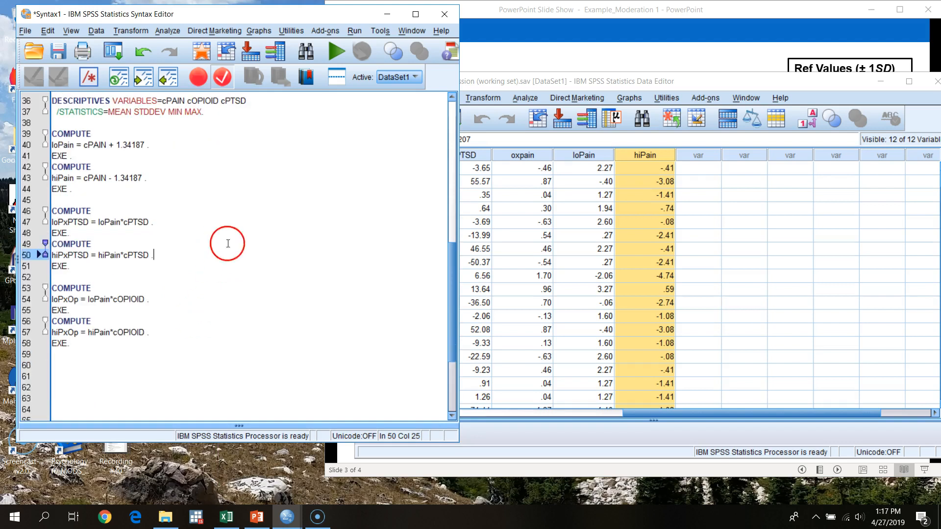
left_click_drag(449, 273, 452, 264)
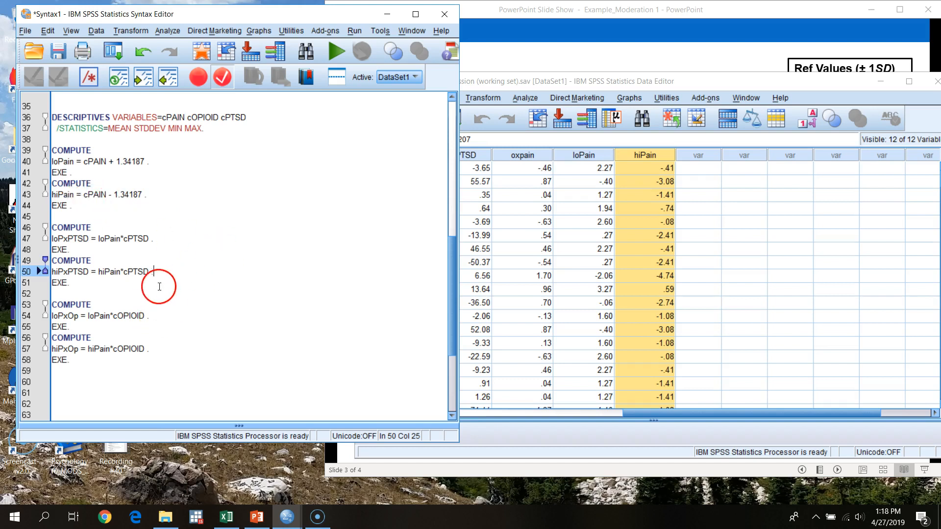
scroll(202, 221, "up", 1)
scroll(203, 222, "up", 1)
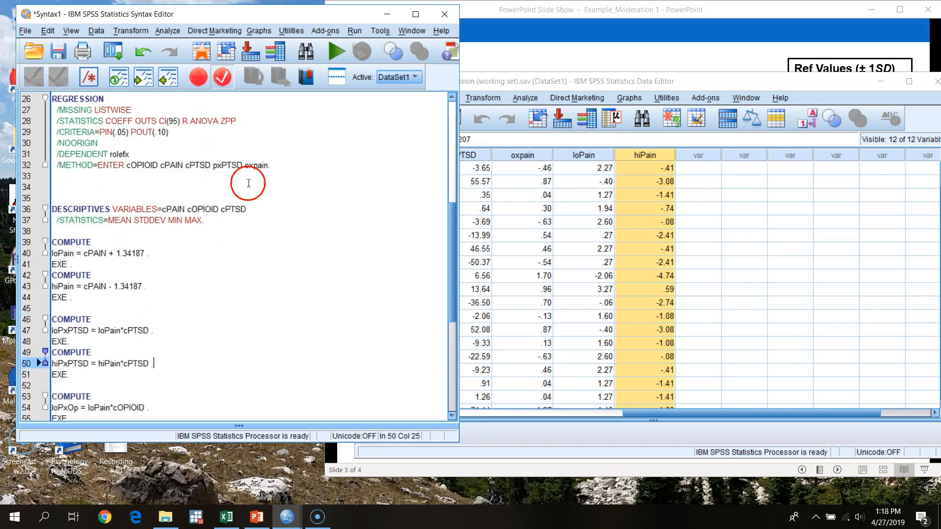
left_click(256, 166)
scroll(267, 322, "down", 5)
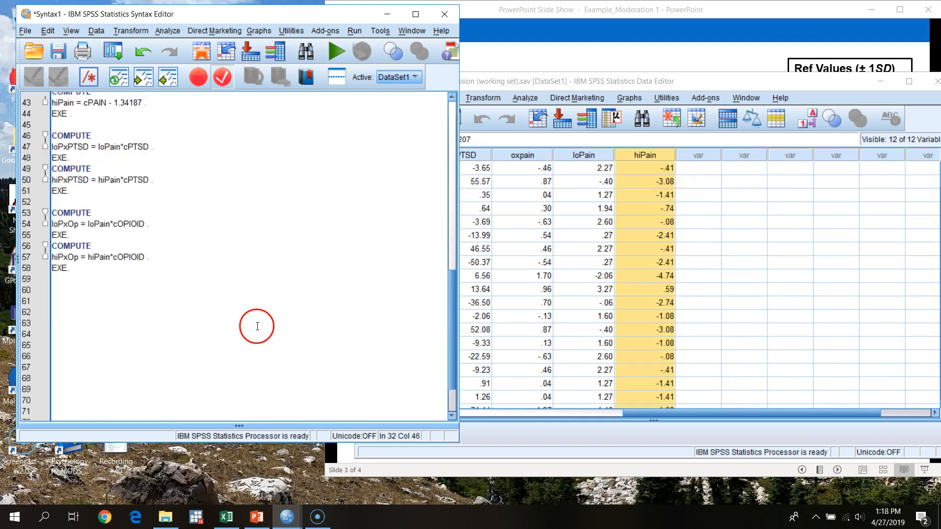
left_click(51, 224)
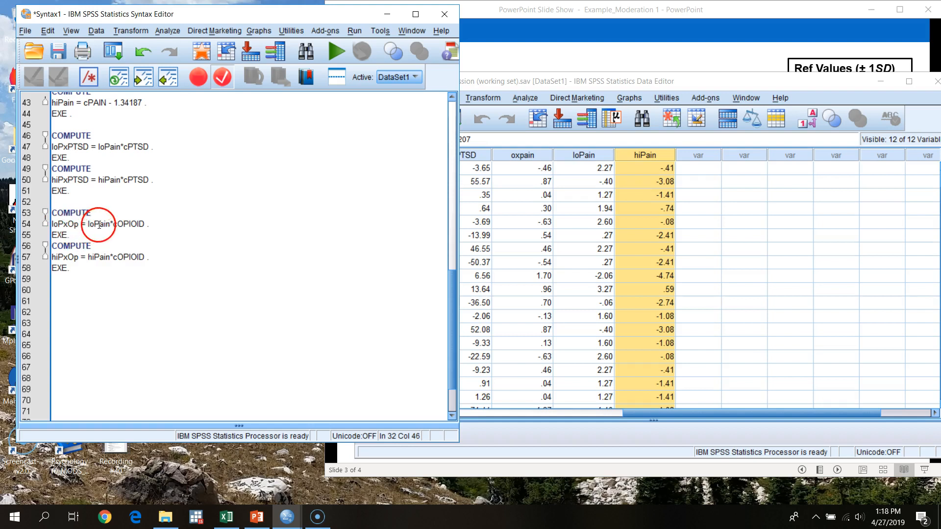
left_click_drag(94, 225, 132, 217)
left_click(54, 224)
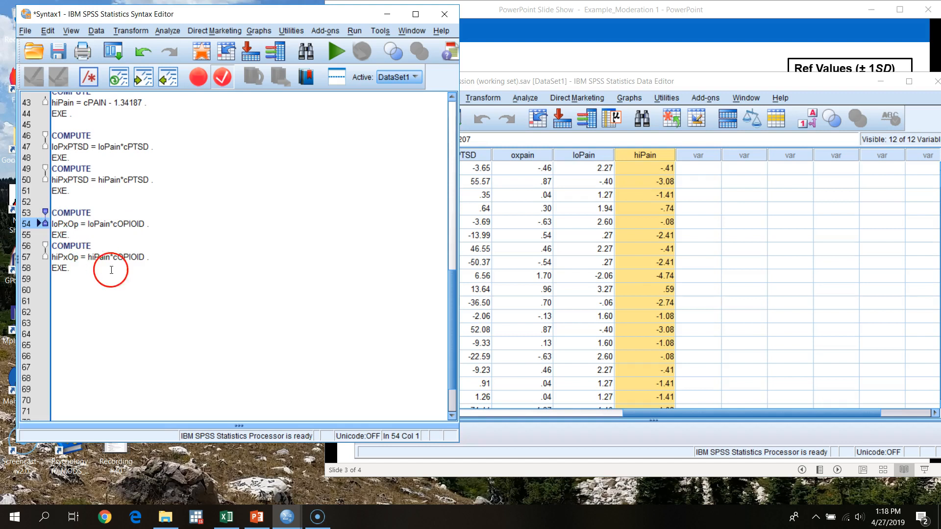
left_click_drag(94, 258, 138, 257)
left_click(54, 258)
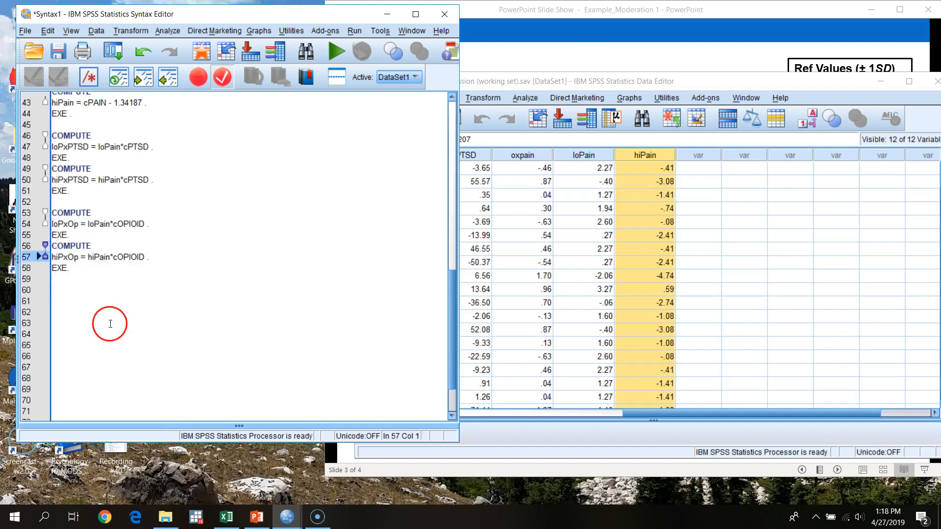
- Copy the whole REGRESSION command for rolefx and paste it below the hiPxOp block at the end of the syntax
left_click(87, 277)
scroll(141, 309, "up", 6)
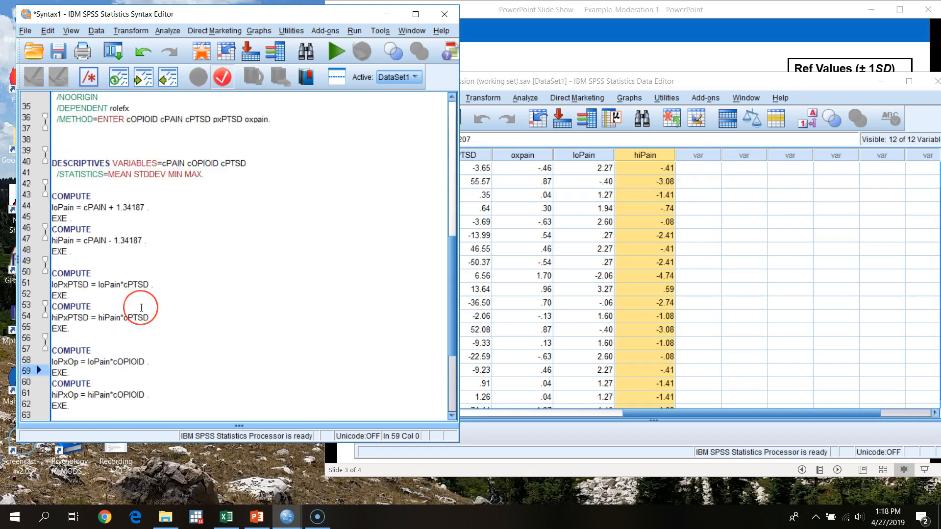
scroll(141, 308, "up", 3)
left_click_drag(287, 259, 14, 190)
key("ctrl+c")
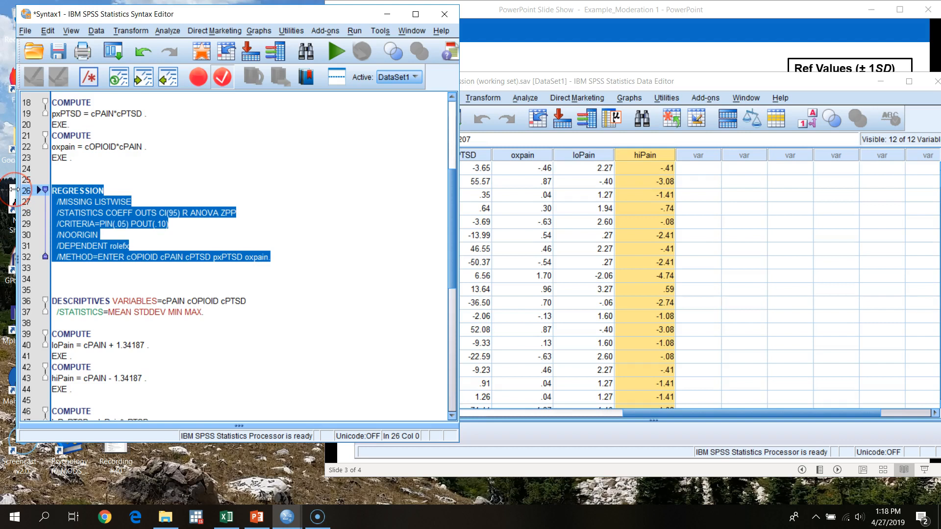
scroll(147, 370, "down", 10)
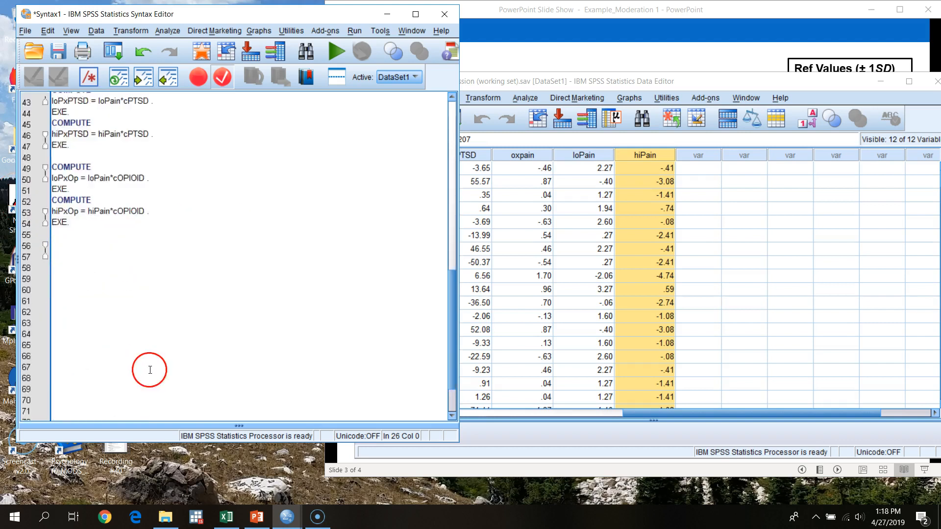
left_click(120, 234)
key("ctrl+v")
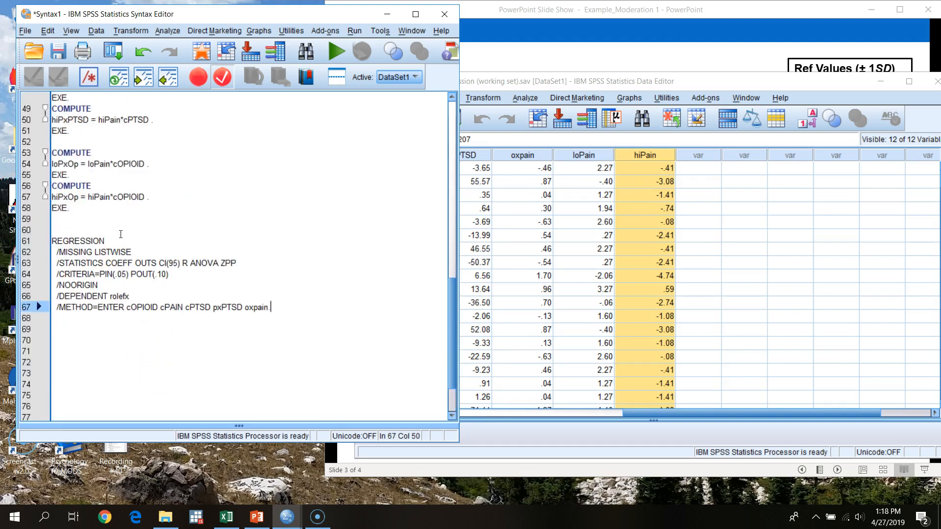
left_click(79, 230)
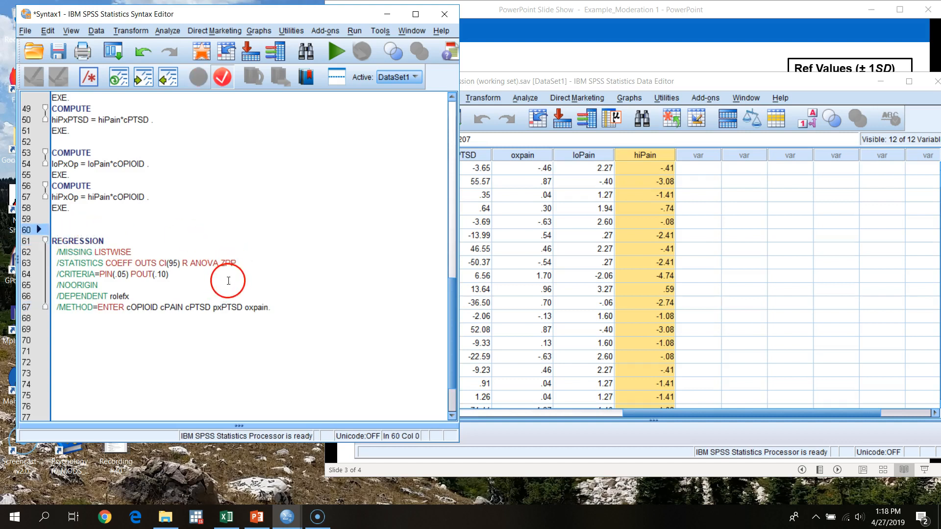
- Replace cPAIN with loPain, copied from its COMPUTE command, in the METHOD=ENTER line of the new regression
left_click(134, 310)
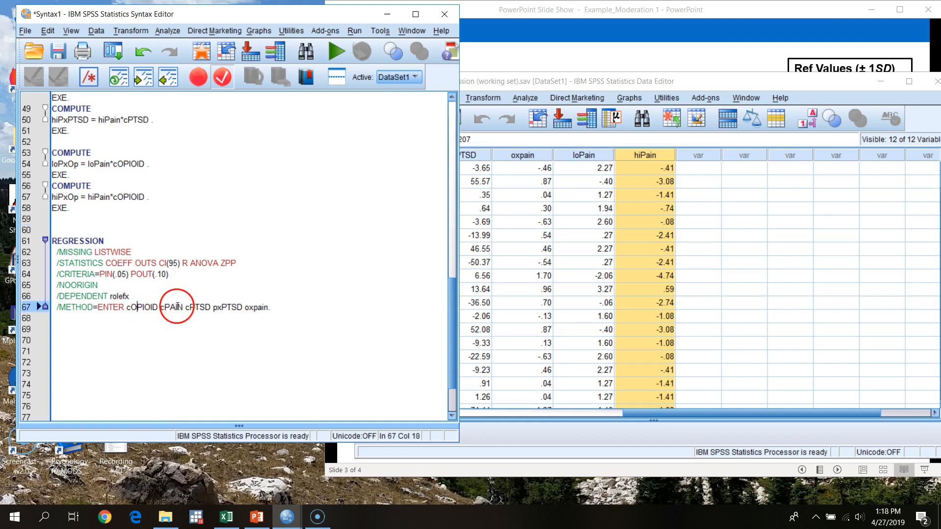
scroll(137, 254, "up", 3)
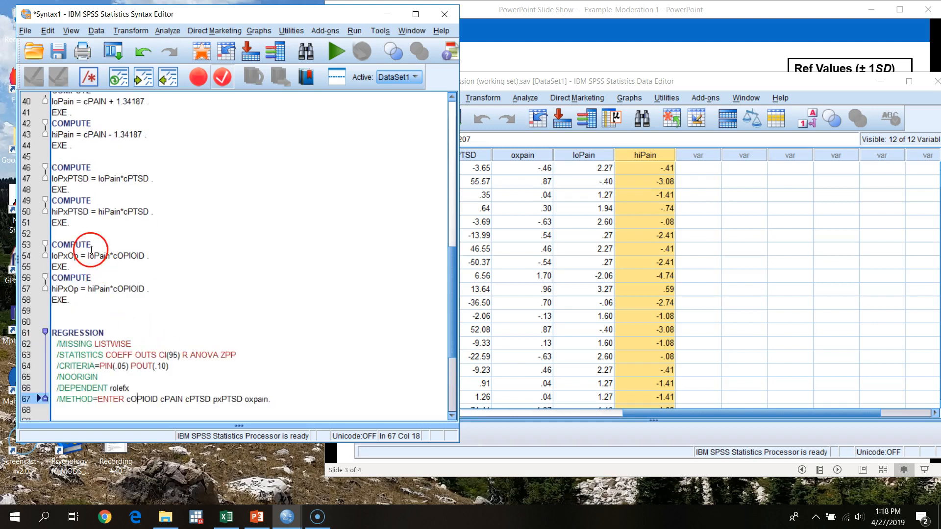
scroll(57, 172, "up", 3)
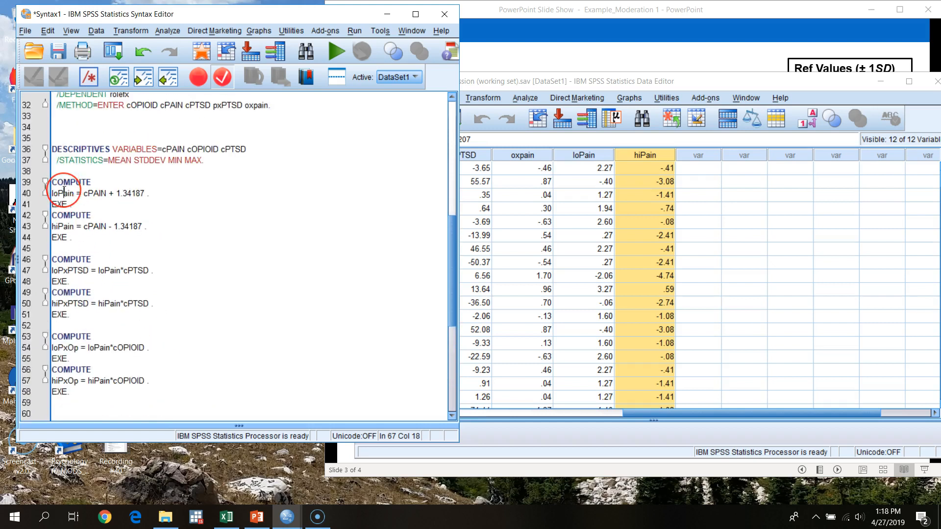
left_click_drag(52, 192, 64, 191)
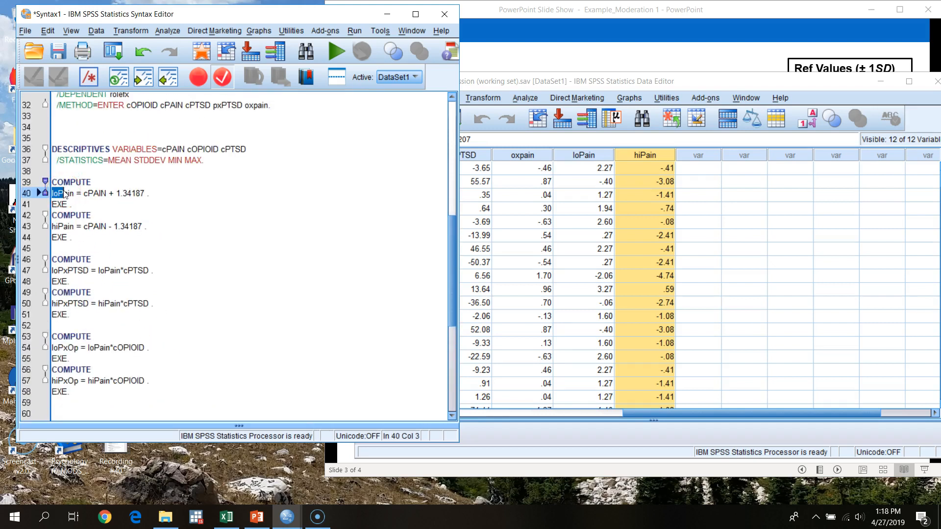
left_click_drag(73, 192, 68, 194)
key("ctrl+c")
scroll(237, 338, "down", 7)
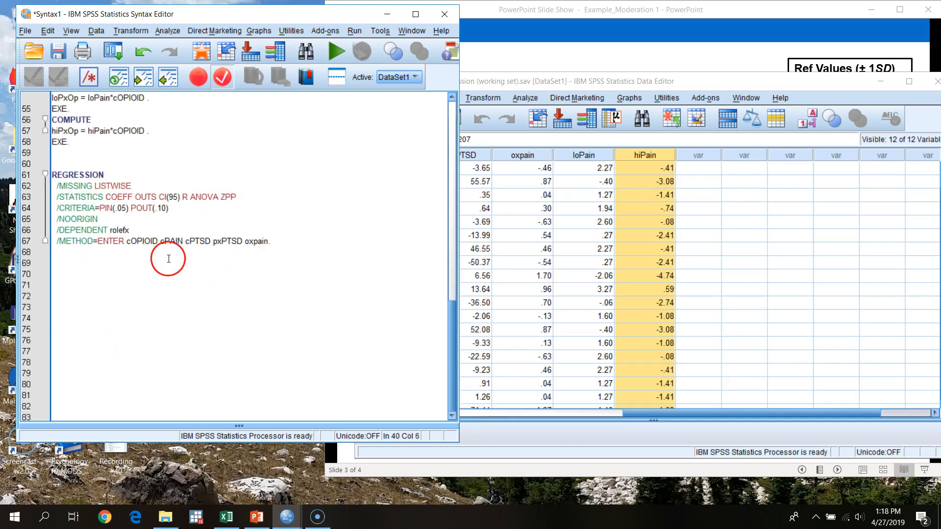
left_click_drag(161, 241, 173, 239)
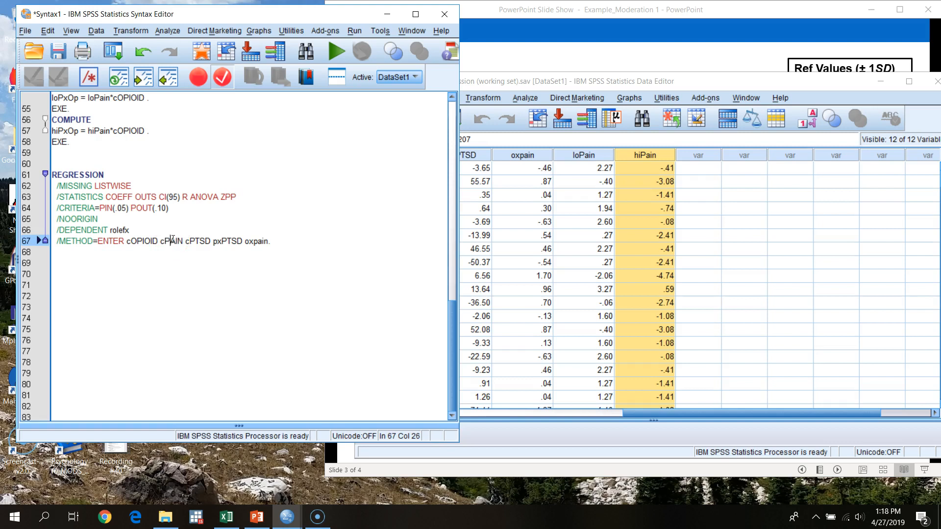
key("ctrl+v")
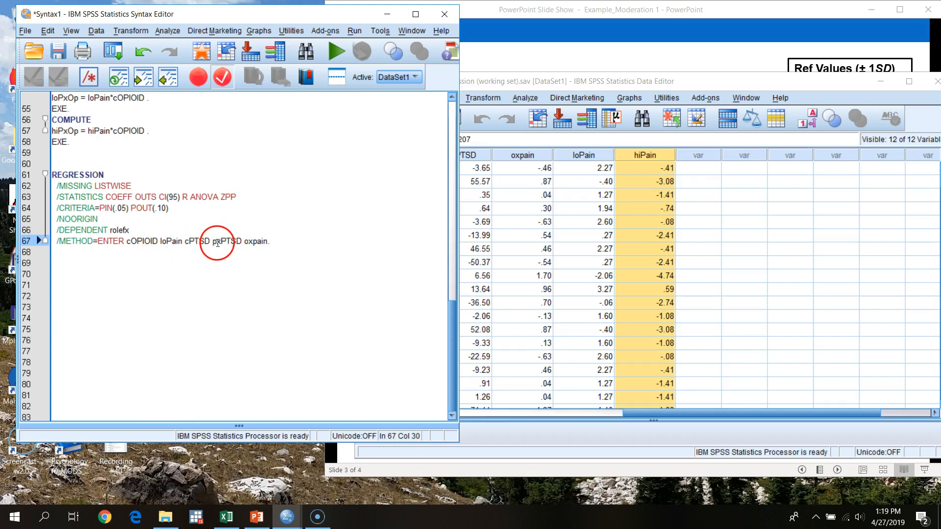
- Replace pxPTSD with loPxPTSD, copied from its COMPUTE command, in the METHOD=ENTER line of the new regression
scroll(148, 226, "up", 3)
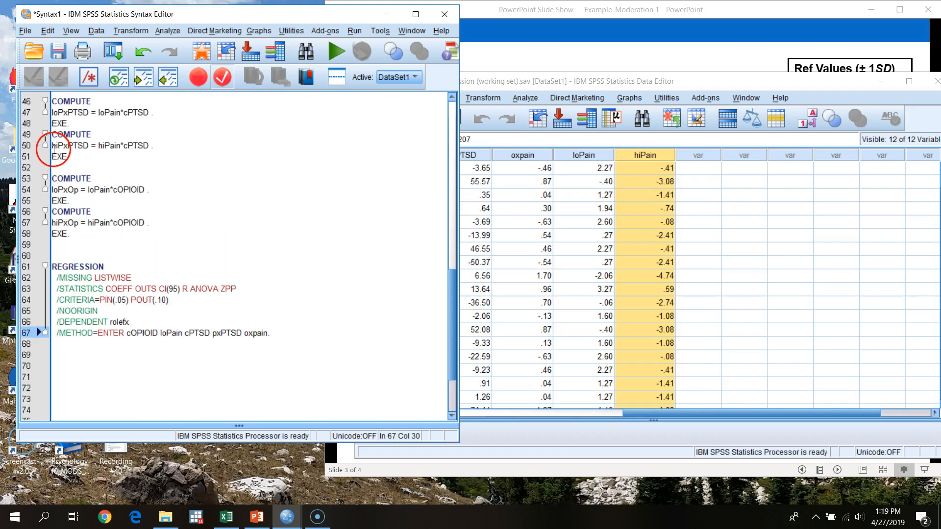
scroll(54, 149, "up", 2)
left_click_drag(51, 158, 91, 159)
key("ctrl+c")
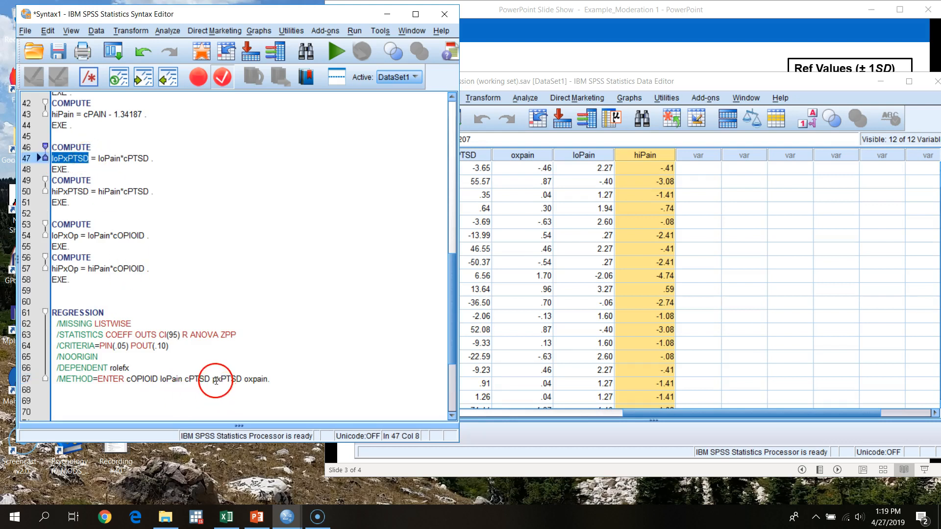
left_click_drag(214, 380, 241, 381)
key("ctrl+v")
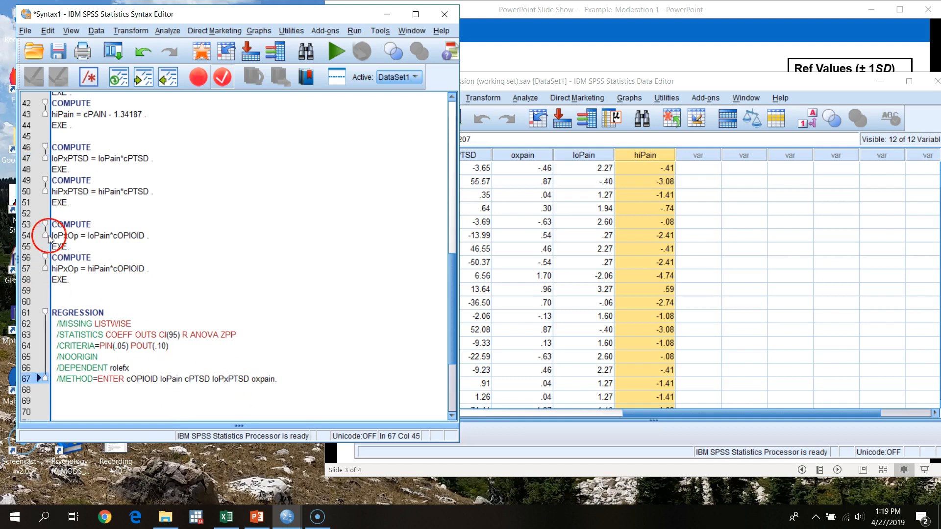
- Replace oxpain with loPxOp, copied from its COMPUTE command, in the new METHOD=ENTER line and check the line's predictors
left_click_drag(52, 235, 78, 238)
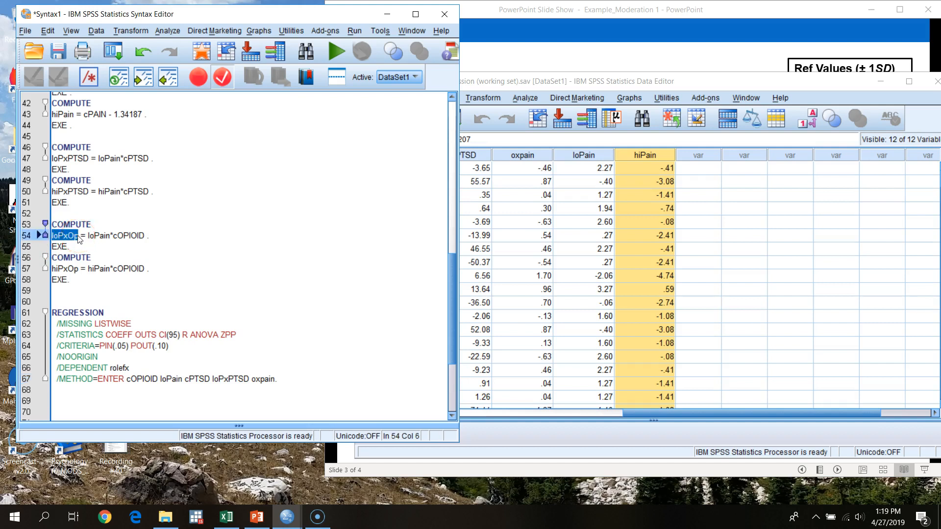
double_click(262, 379)
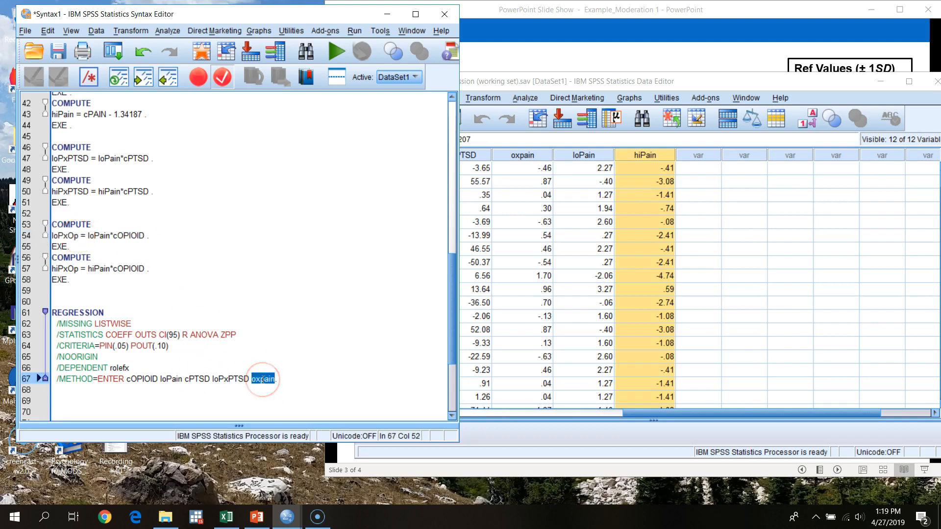
scroll(269, 374, "down", 4)
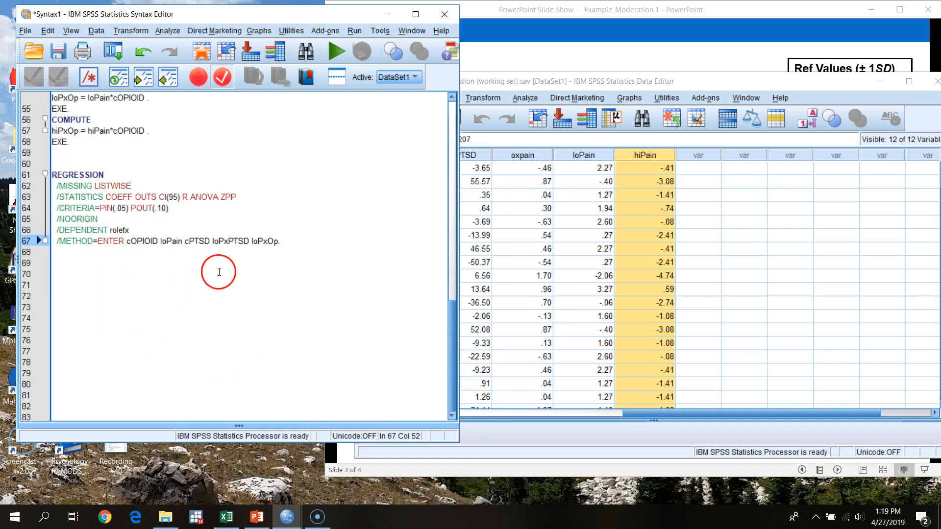
left_click_drag(186, 240, 212, 243)
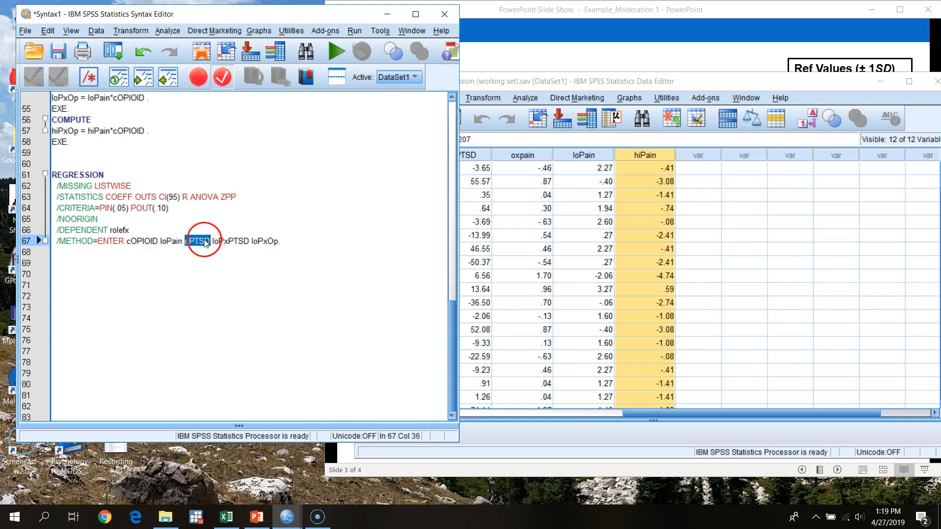
left_click(173, 242)
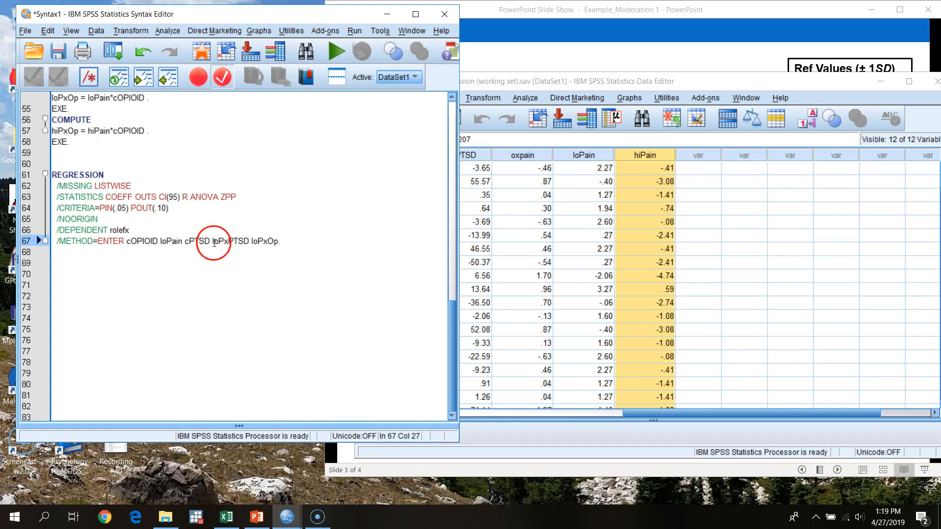
left_click_drag(211, 240, 282, 244)
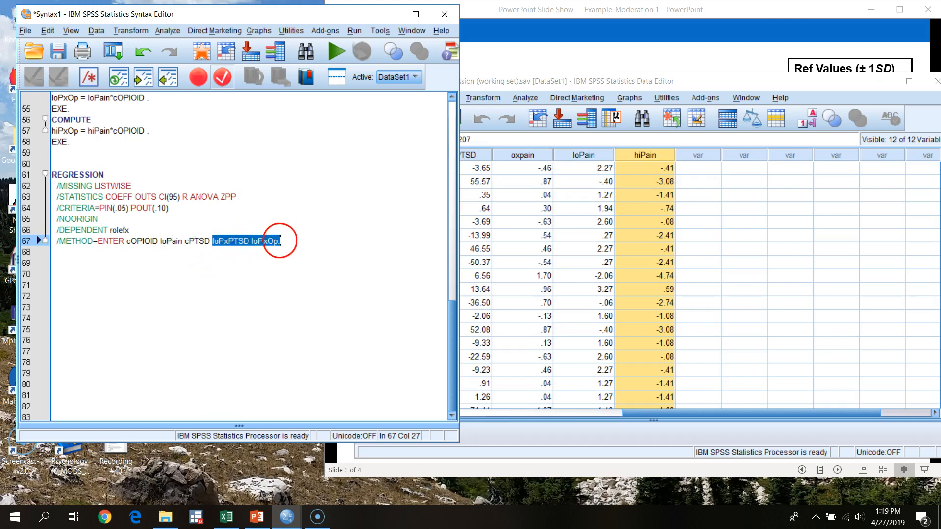
left_click(286, 263)
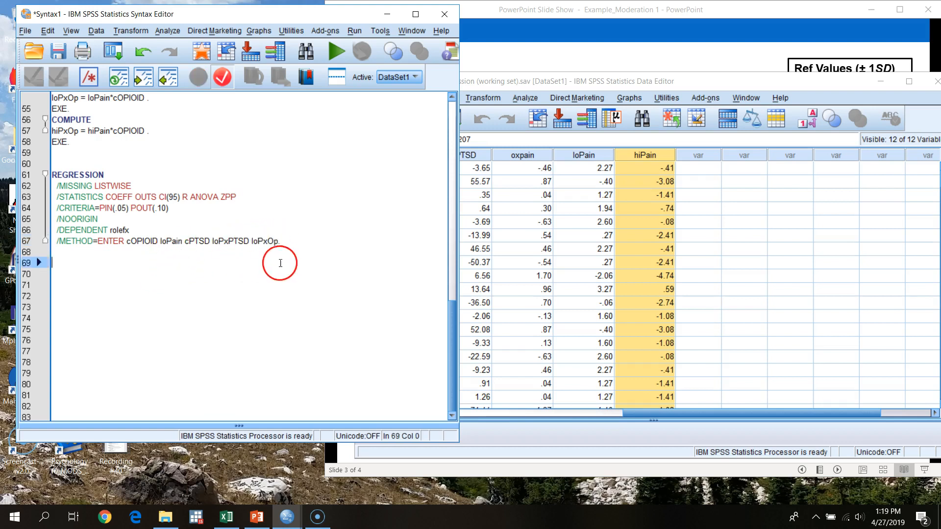
- Copy the whole low-pain REGRESSION command and paste it below itself, separated by a blank line
left_click_drag(301, 243, 2, 177)
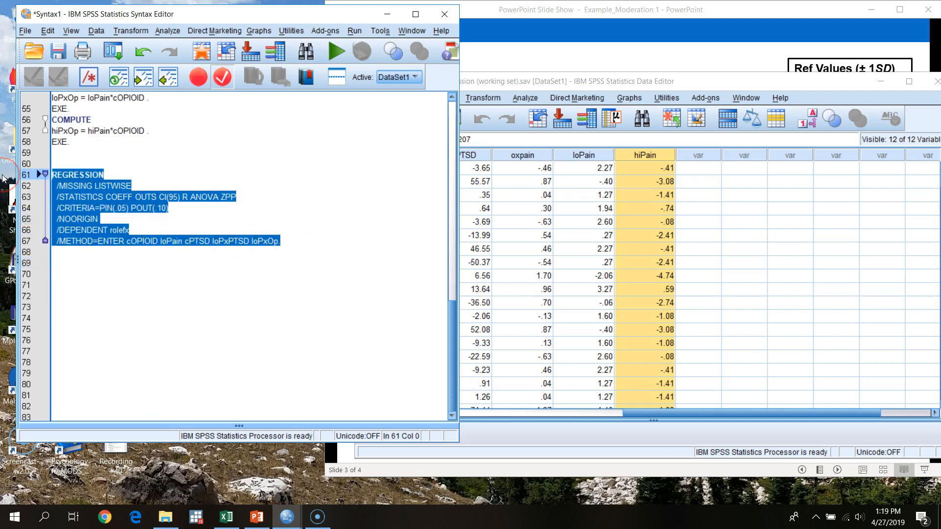
key("ctrl+c")
left_click(64, 251)
key("Return")
key("ctrl+v")
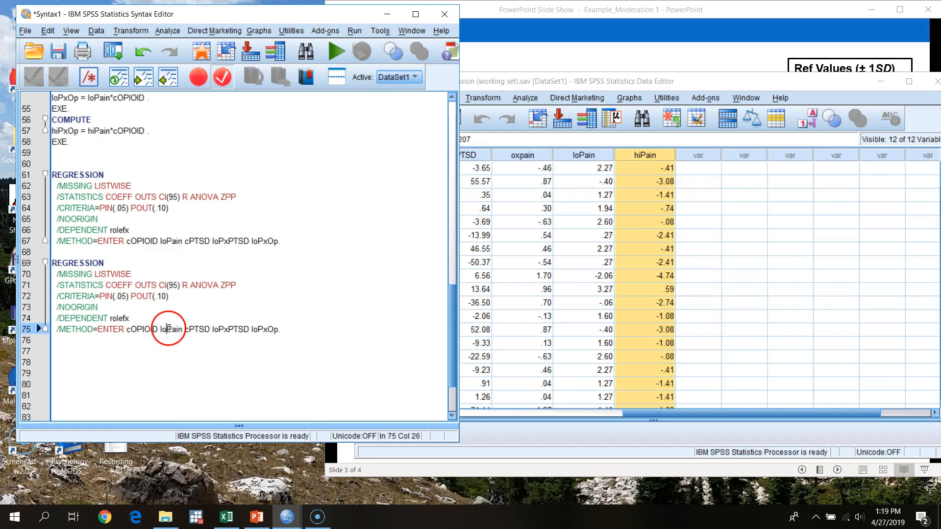
- Change the second regression's predictors loPain, loPxPTSD and loPxOp to hiPain, hiPxPTSD and hiPxOp
key("BackSpace")
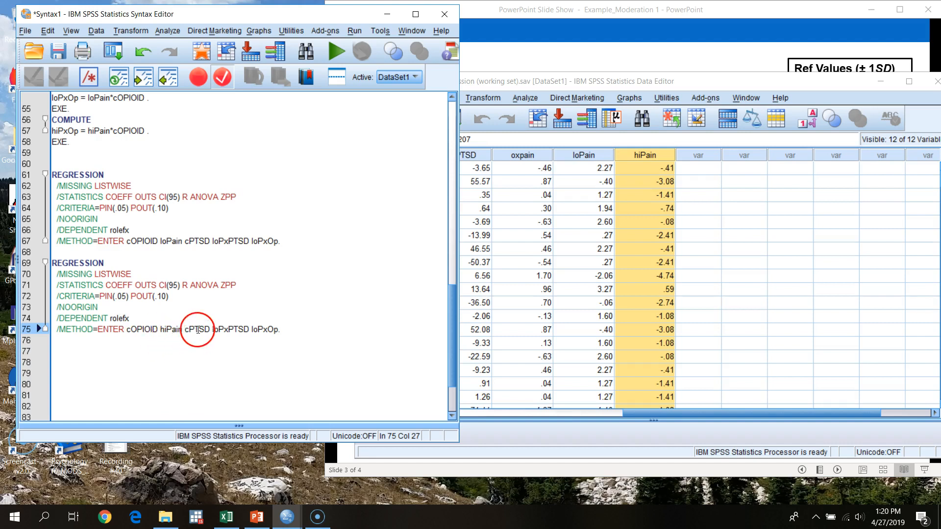
left_click(217, 334)
left_click(249, 325)
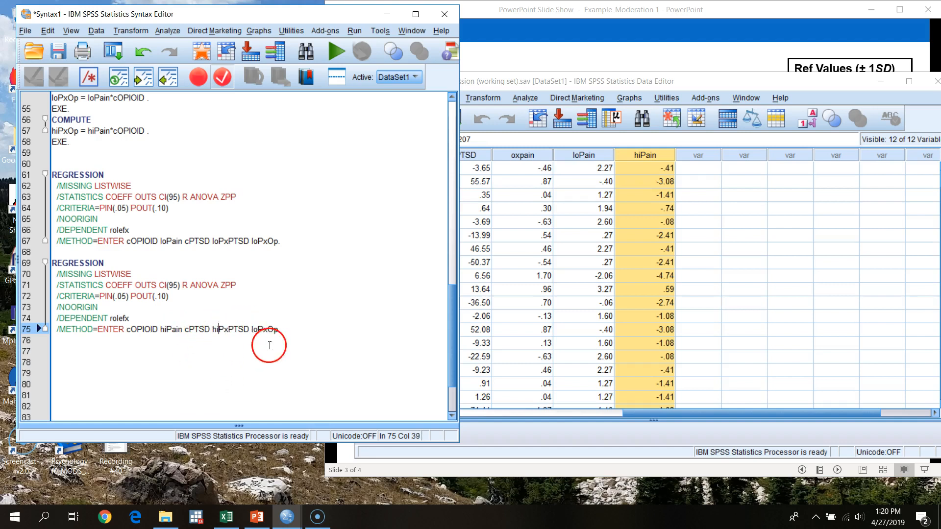
scroll(233, 290, "up", 2)
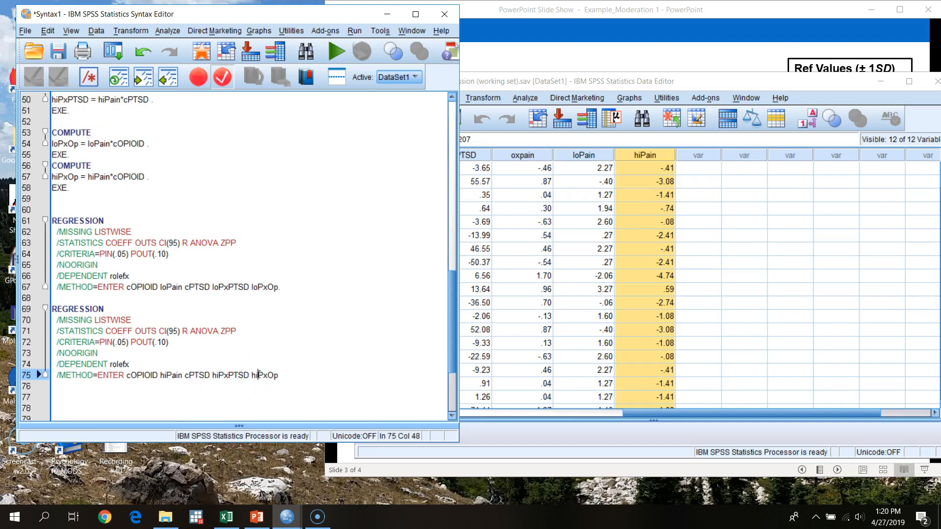
- Put a space and a terminating period after the last predictor in both the low-pain and high-pain METHOD=ENTER lines
left_click(283, 377)
left_click(277, 288)
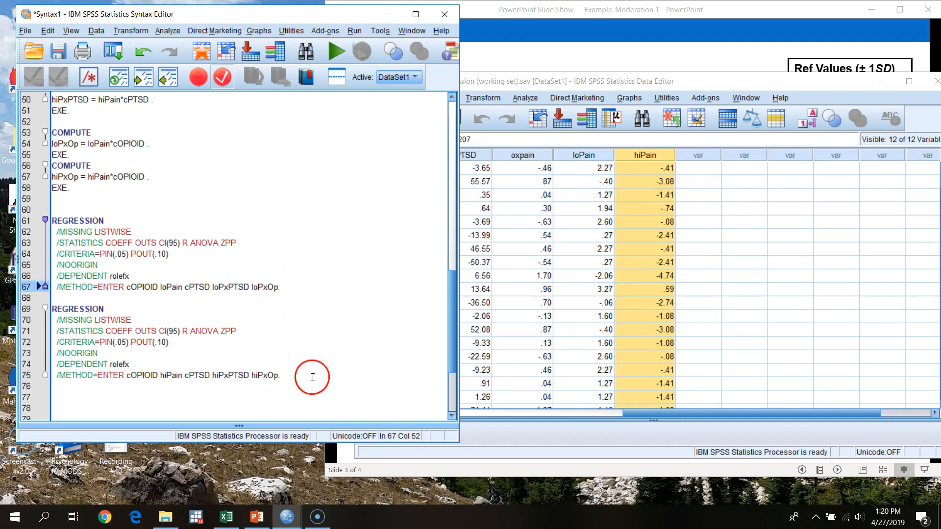
left_click(278, 376)
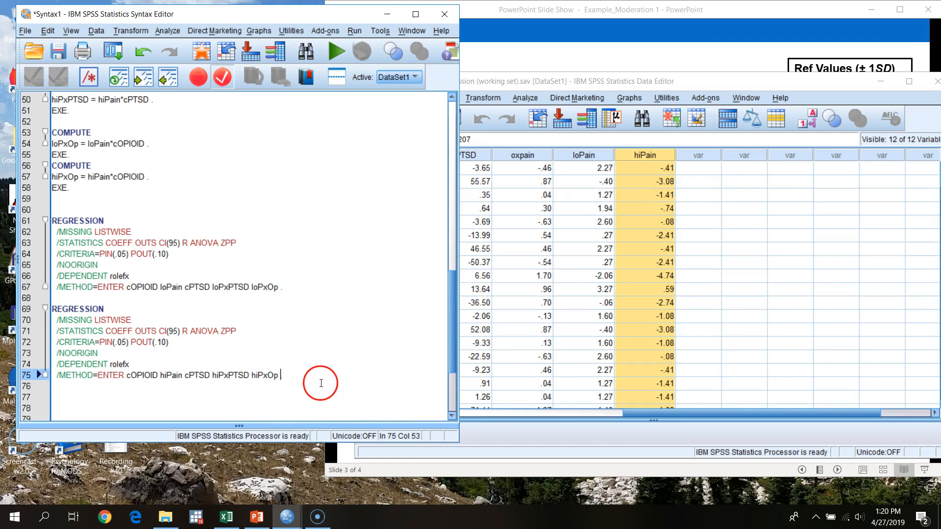
scroll(225, 358, "up", 1)
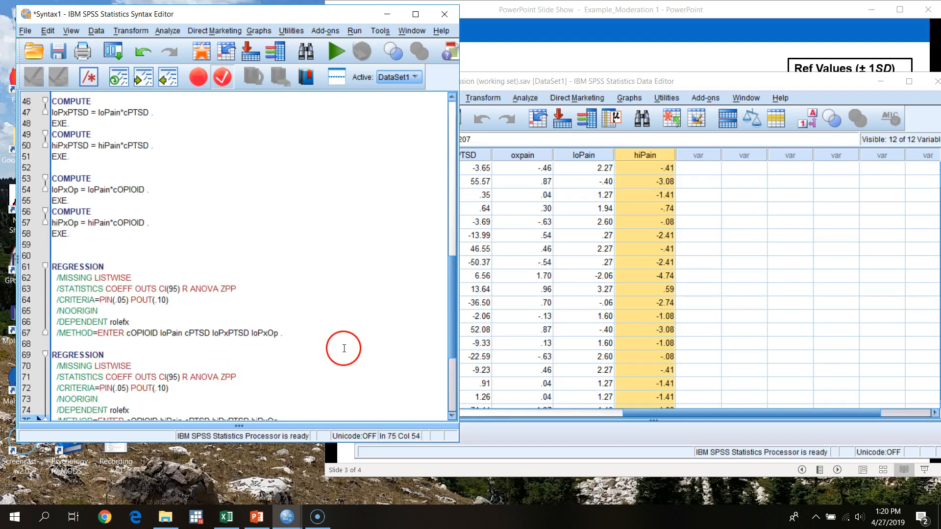
scroll(323, 328, "down", 2)
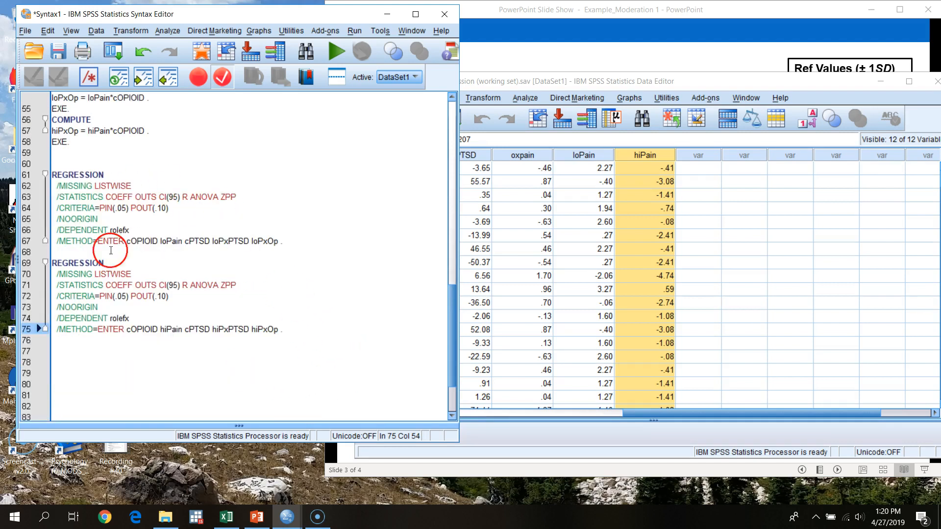
- Check the Pain x PTSD simple slopes slide in PowerPoint against the loPain and hiPain terms of the two SPSS regressions
left_click(472, 474)
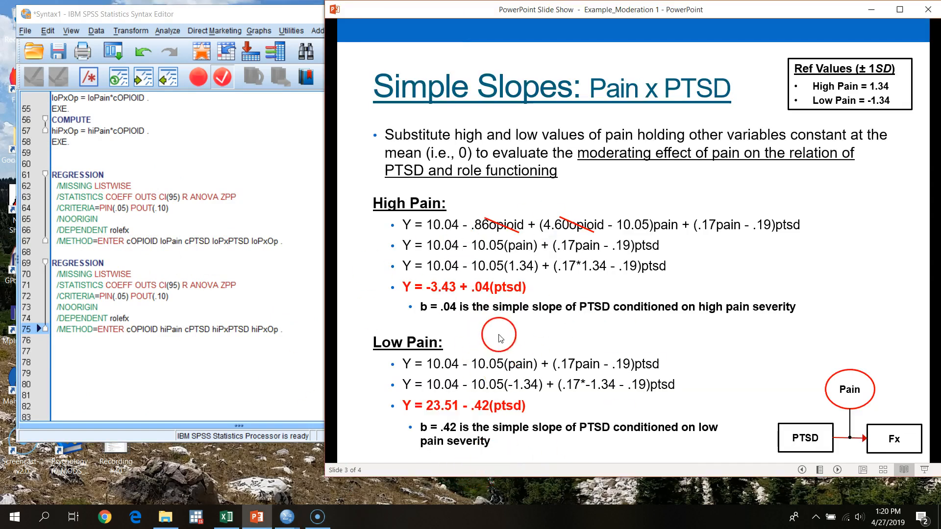
left_click(278, 260)
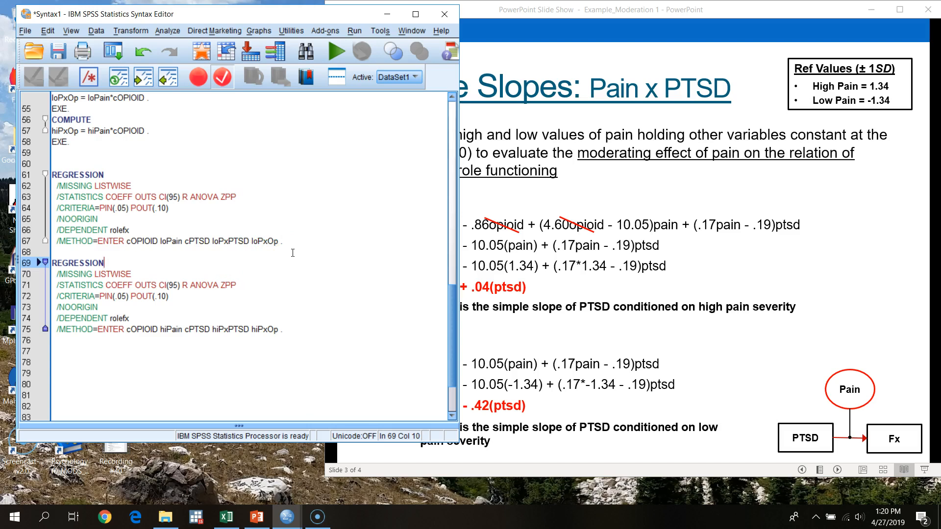
left_click(176, 241)
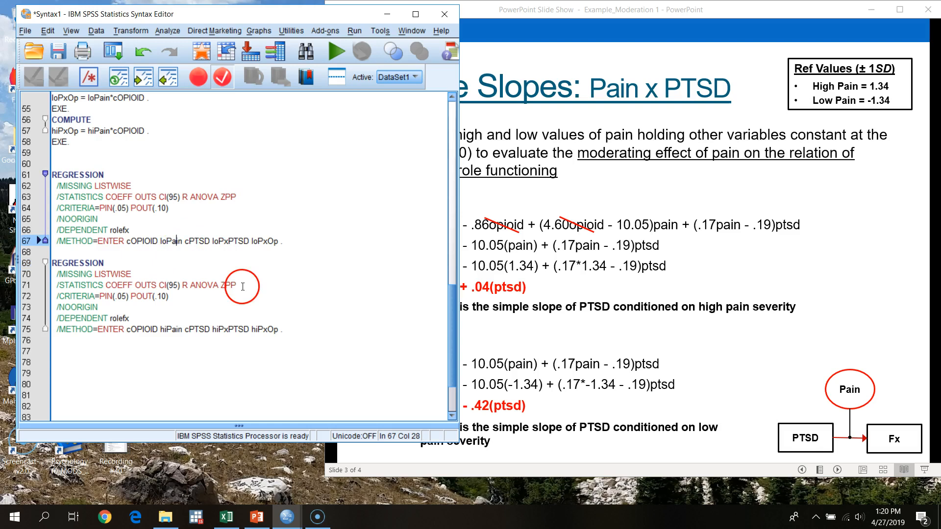
left_click(171, 330)
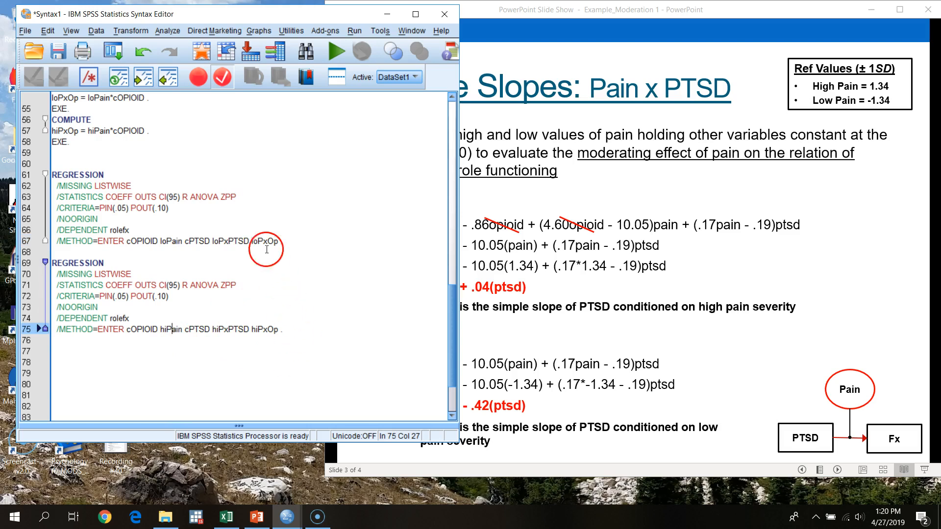
- Try to run the low-pain REGRESSION command on its own
left_click_drag(294, 238, 15, 177)
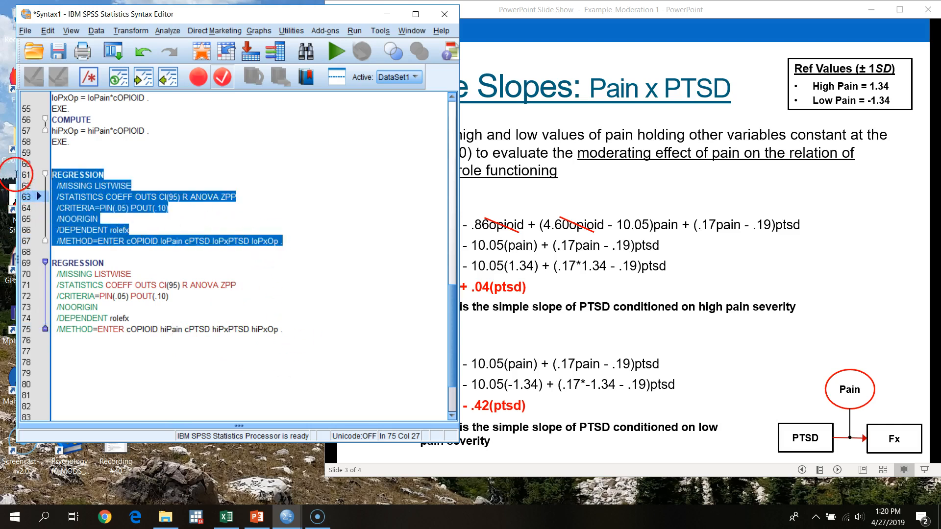
left_click(335, 49)
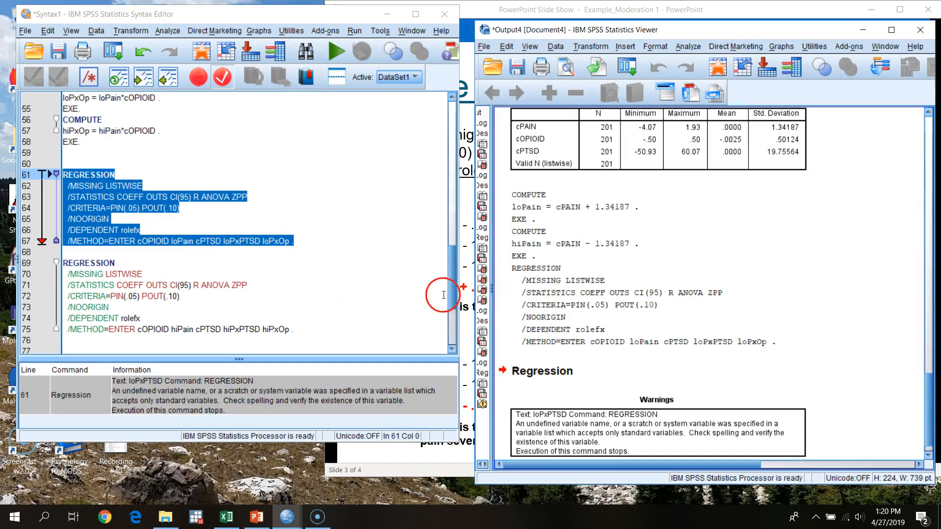
left_click(257, 195)
- Run all the COMPUTE commands from loPain through hiPxOp to create the recentred pain and interaction variables
scroll(257, 225, "up", 7)
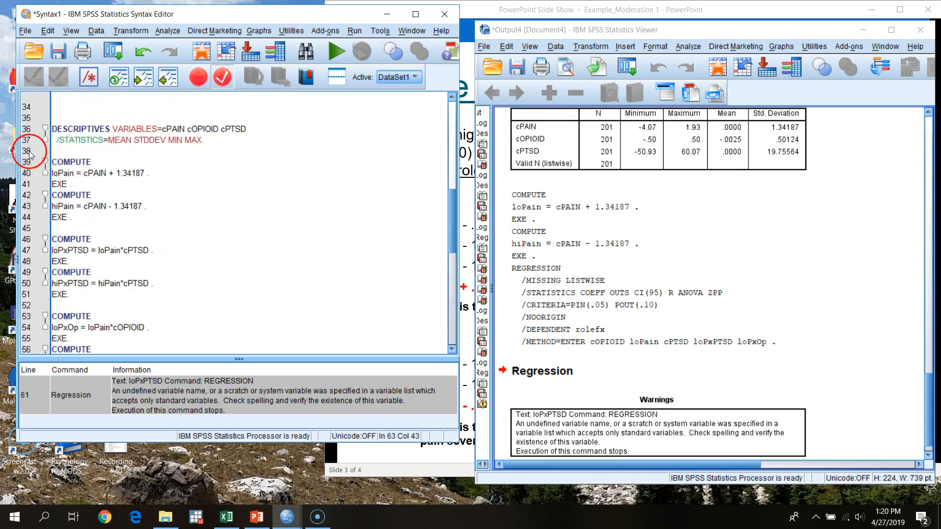
left_click_drag(52, 161, 152, 272)
left_click(336, 50)
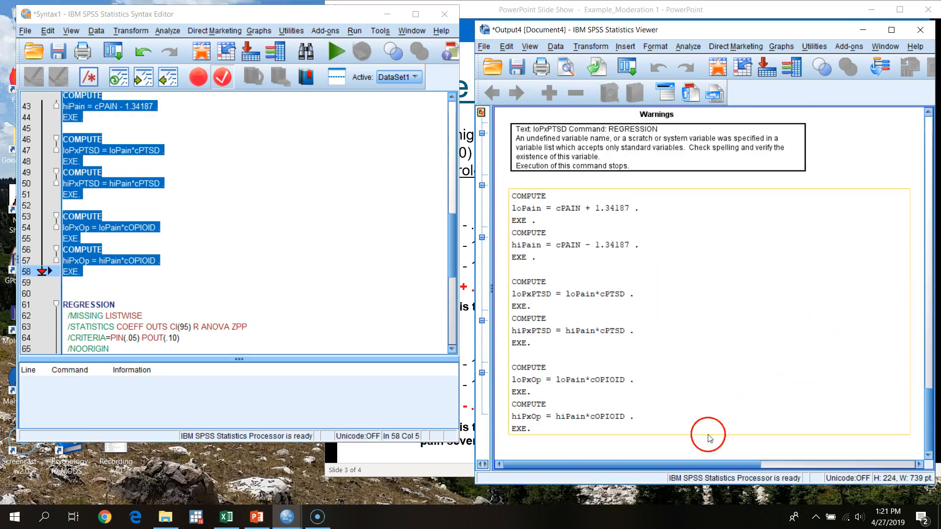
- Examine the loPxPTSD, hiPxPTSD, loPxOp and hiPxOp columns in the Data Editor
left_click(285, 520)
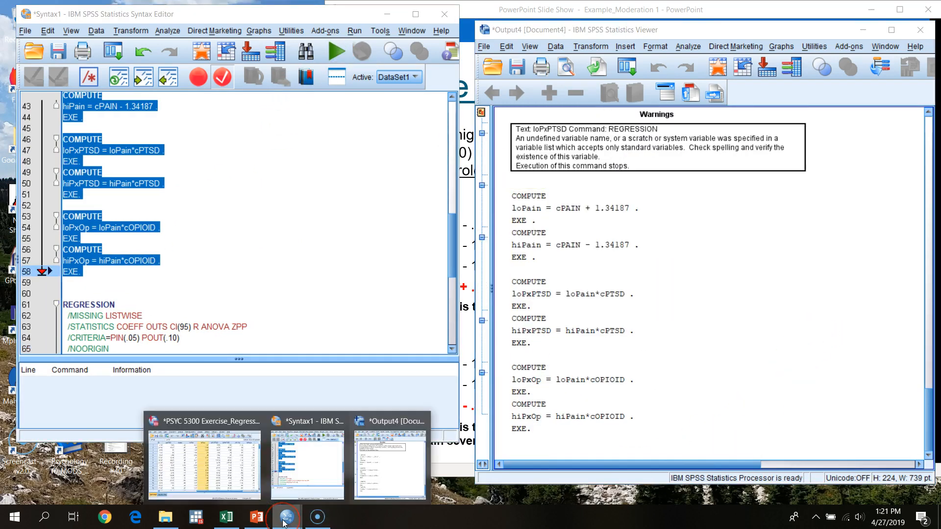
left_click(246, 497)
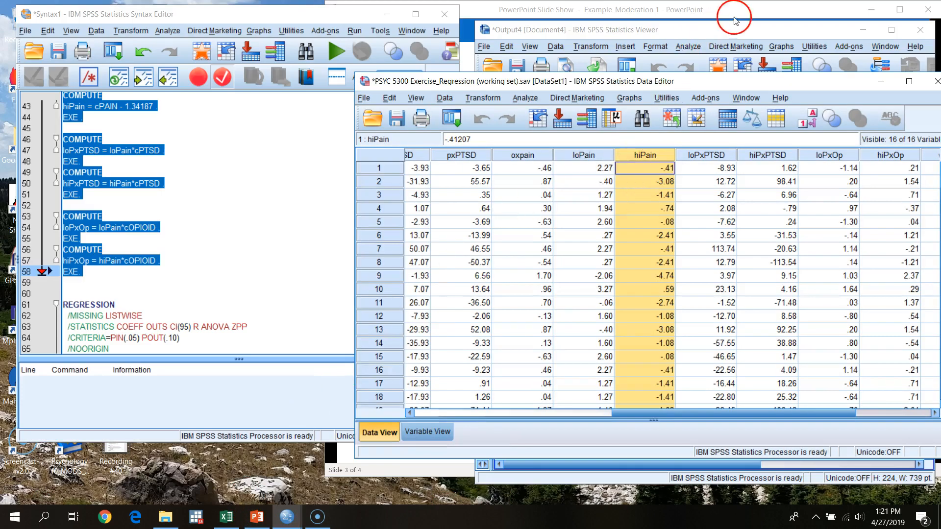
left_click_drag(738, 84, 451, 118)
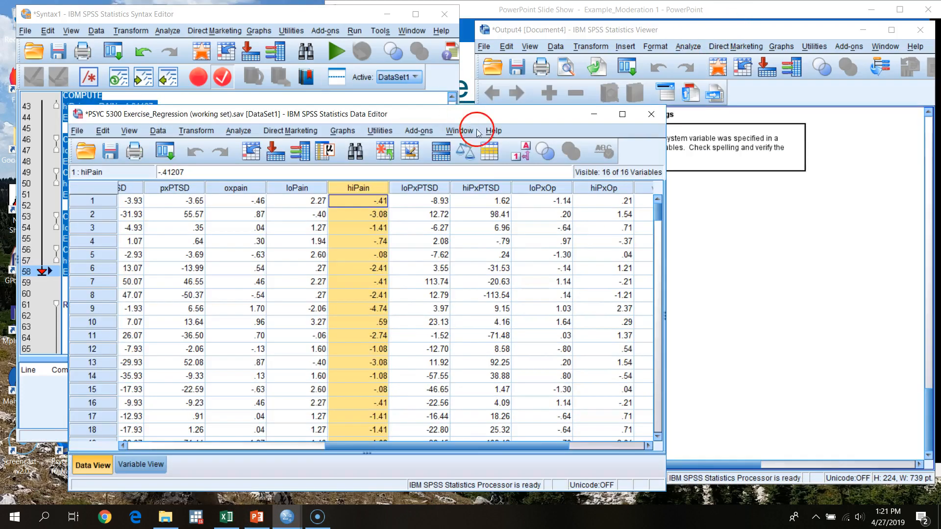
left_click(427, 187)
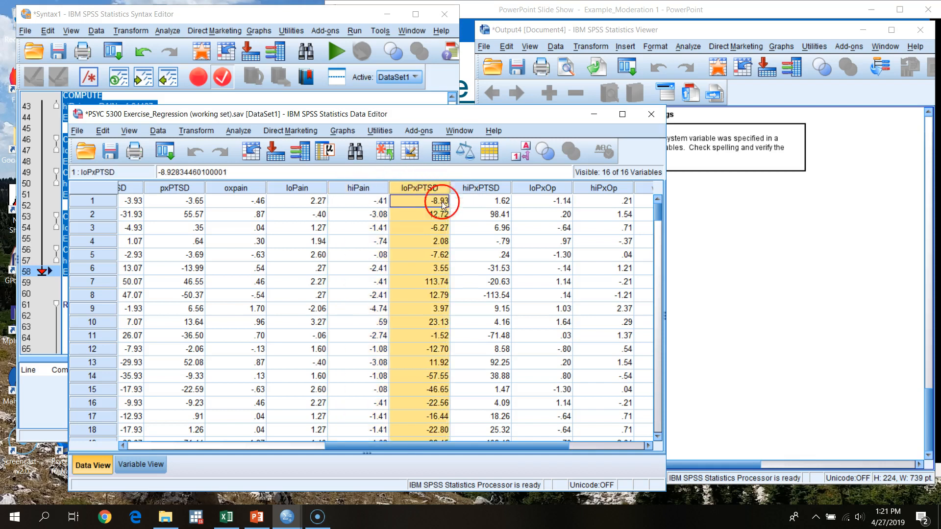
left_click(489, 189)
left_click(549, 188)
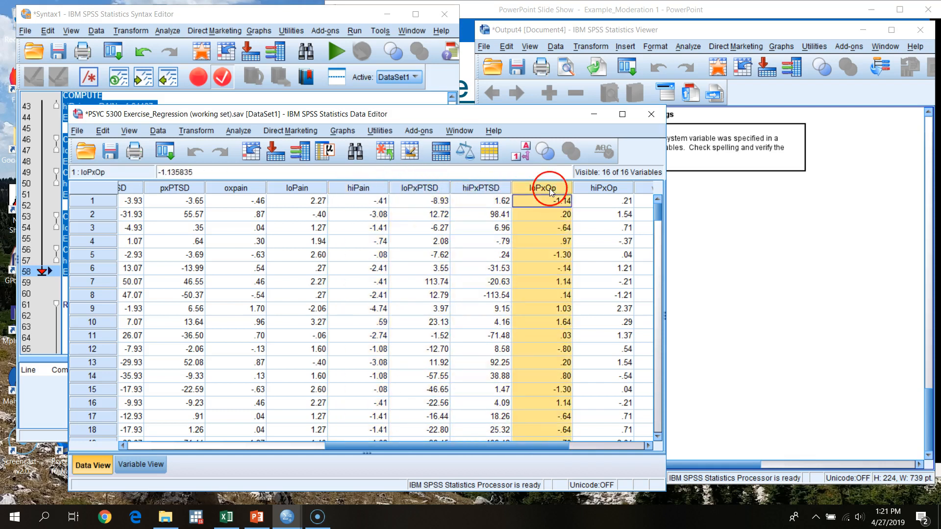
left_click(604, 188)
left_click(649, 446)
left_click(649, 446)
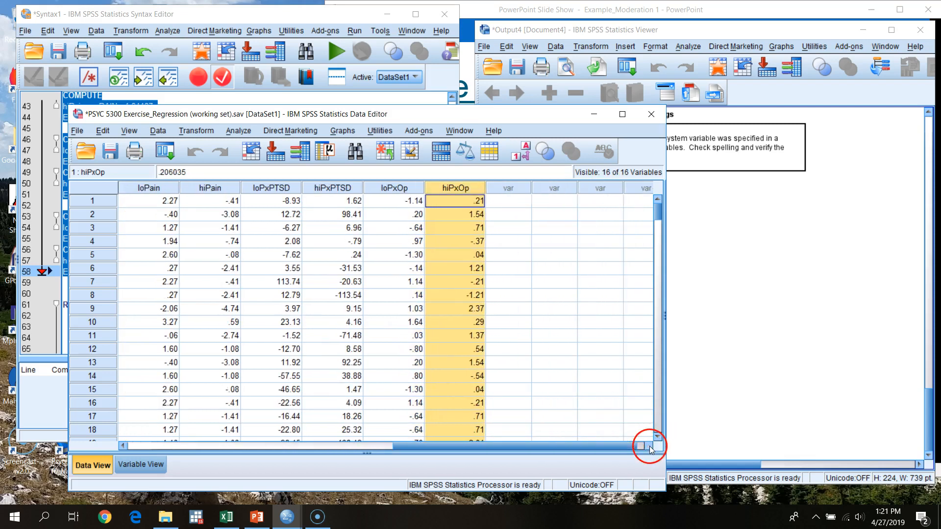
left_click_drag(563, 447, 526, 451)
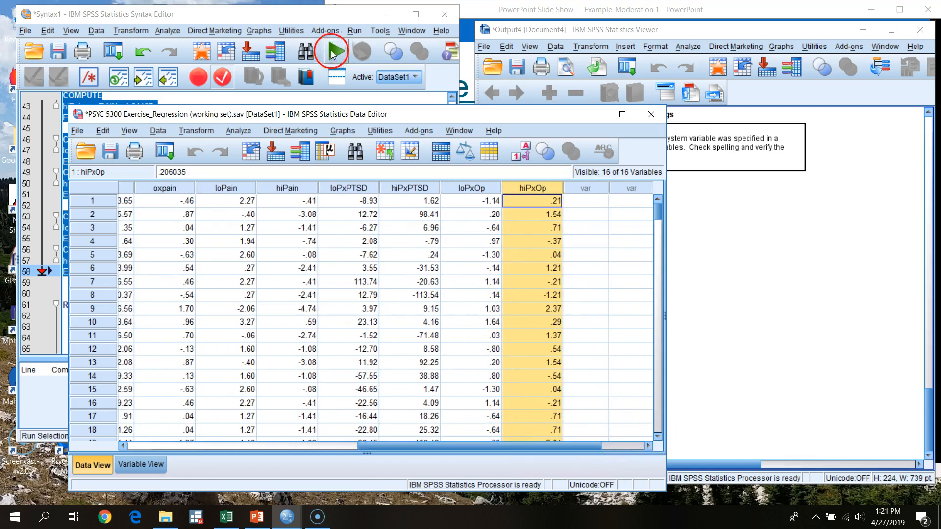
- Run the low-pain REGRESSION command with loPain, loPxPTSD and loPxOp as predictors from the syntax
left_click(319, 11)
scroll(73, 250, "down", 7)
scroll(88, 235, "up", 3)
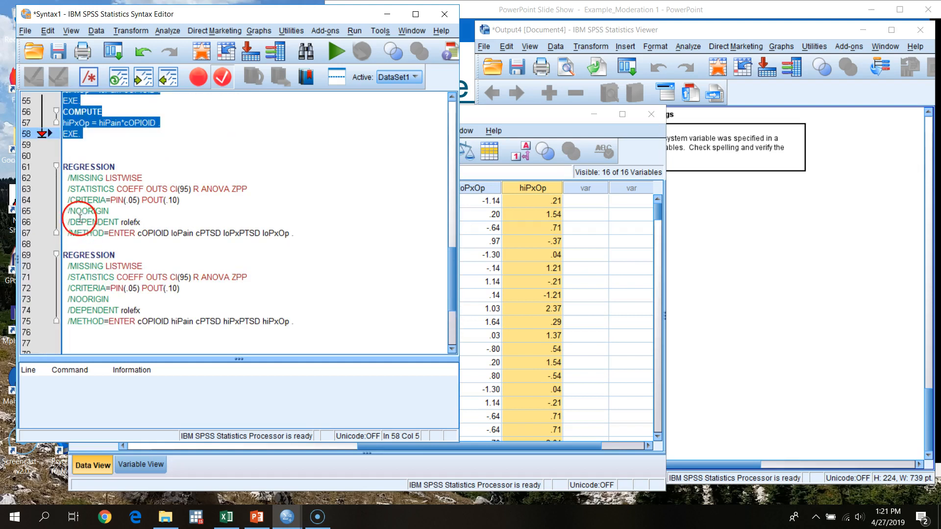
left_click_drag(64, 168, 353, 231)
left_click(337, 51)
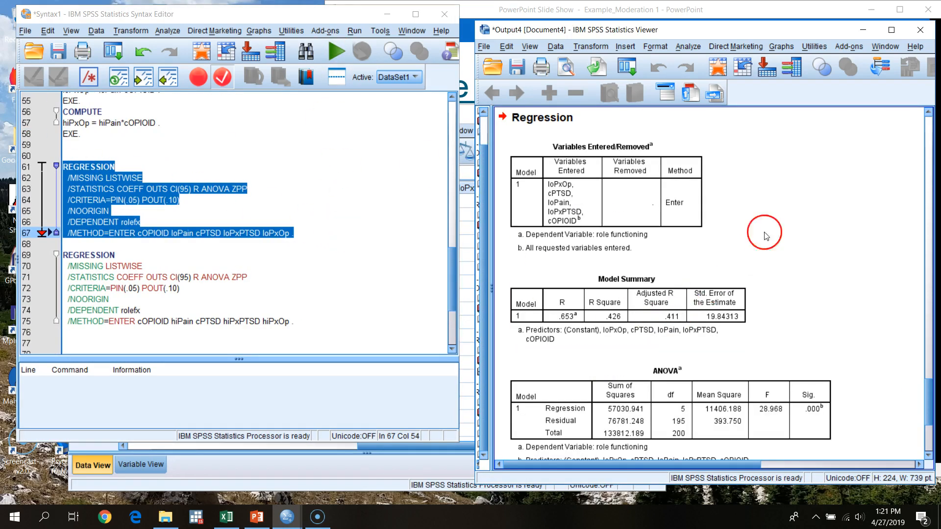
- Look over the low-pain regression tables and close the output document without saving it
left_click_drag(727, 32, 276, 41)
left_click_drag(483, 309, 609, 361)
scroll(448, 389, "up", 1)
scroll(449, 395, "down", 3)
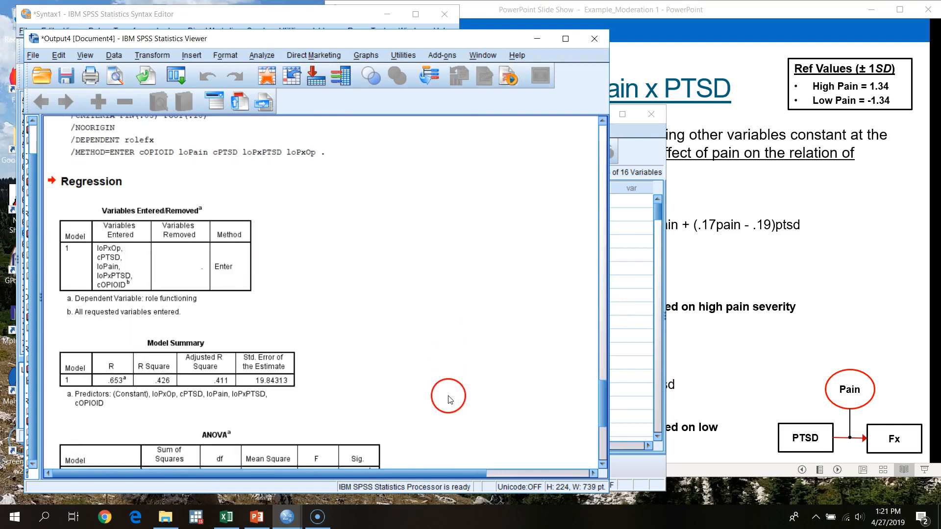
scroll(324, 249, "up", 1)
scroll(375, 300, "down", 1)
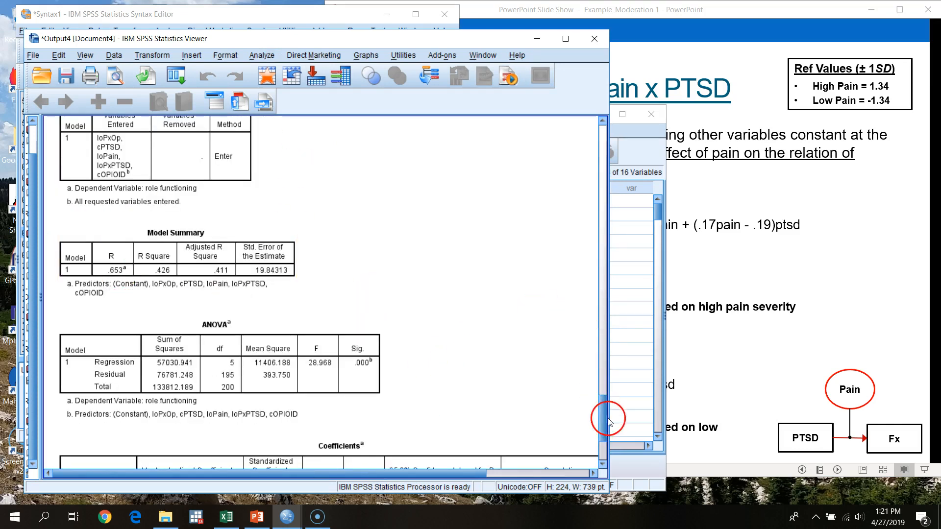
left_click(594, 38)
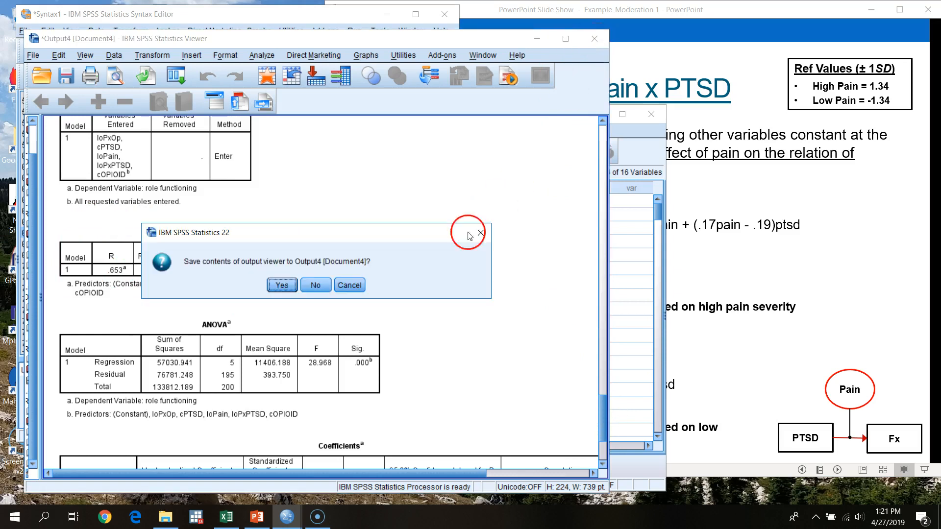
left_click(315, 285)
- Run the original REGRESSION command with cOPIOID, cPAIN, cPTSD, pxPTSD and oxpain, and narrow the output's outline pane
scroll(190, 200, "up", 5)
scroll(190, 200, "up", 4)
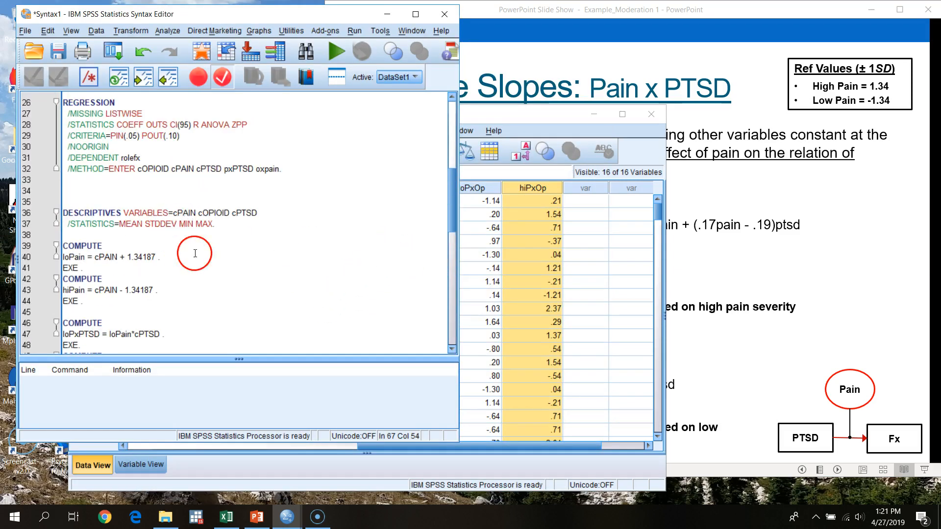
left_click_drag(302, 214, 38, 148)
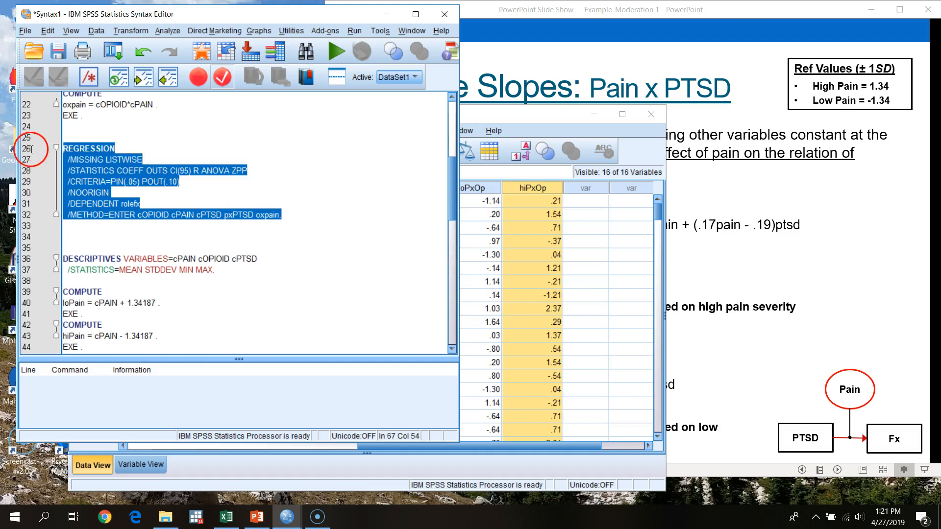
left_click(337, 50)
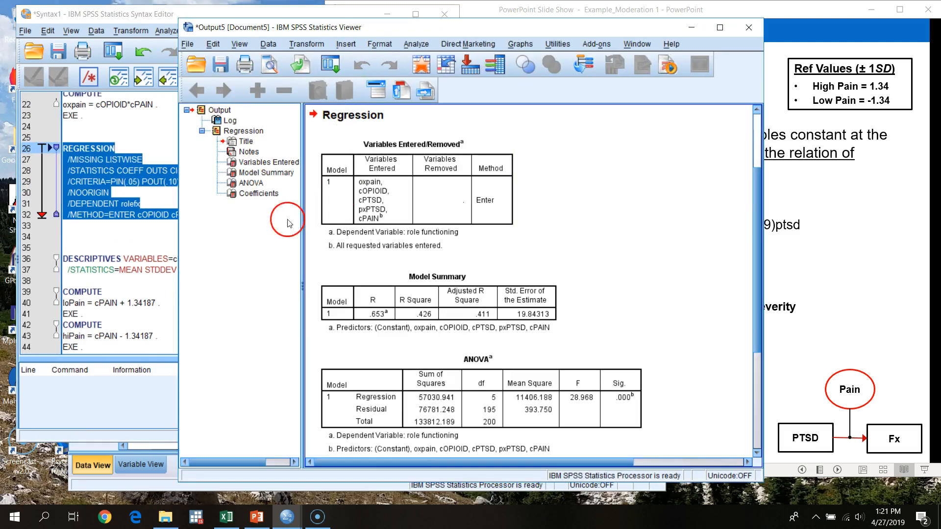
left_click_drag(301, 287, 126, 274)
- Run the low-pain REGRESSION command with cOPIOID, loPain, cPTSD, loPxPTSD and loPxOp into the same output
left_click(153, 16)
scroll(222, 302, "down", 3)
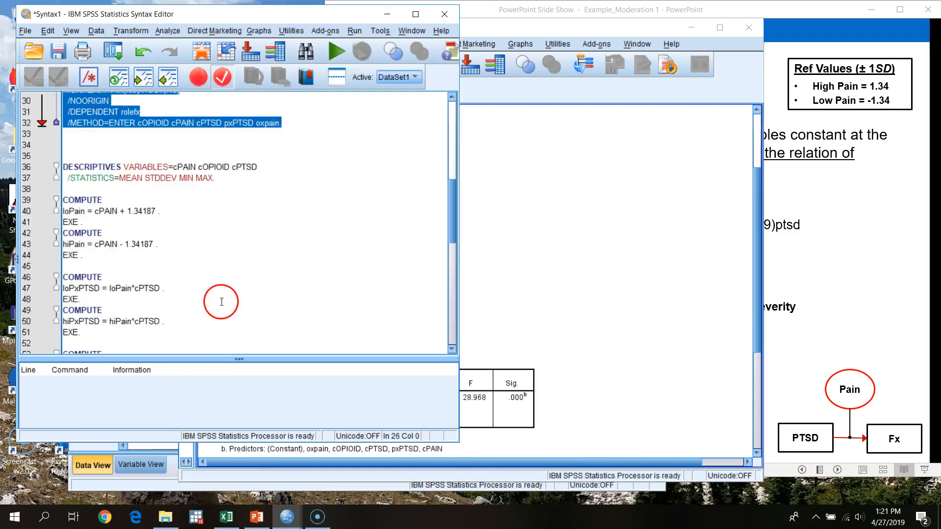
scroll(222, 302, "down", 7)
mouse_move(295, 279)
left_mouse_down()
mouse_move(25, 229)
mouse_move(25, 211)
left_mouse_up()
left_click(337, 49)
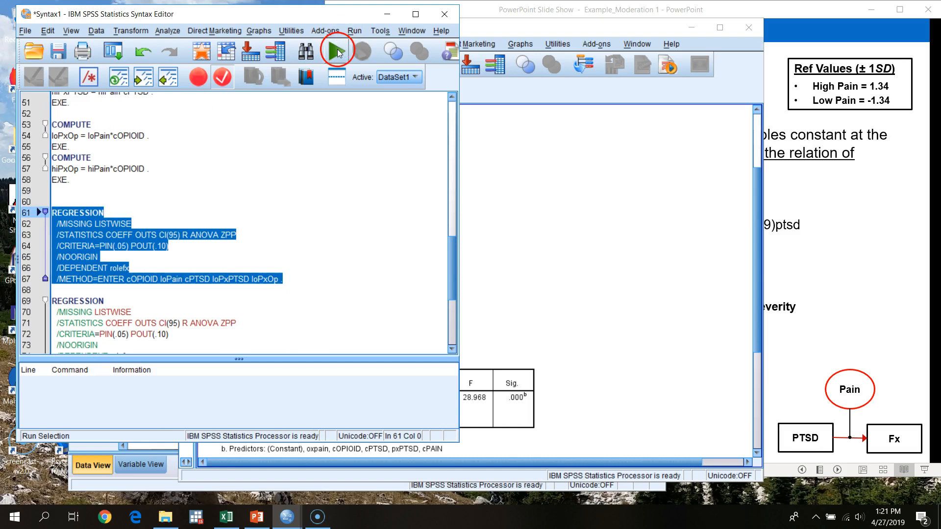
- Compare the Model Summary and ANOVA tables of the original and low-pain regressions in the maximized output
left_click(719, 31)
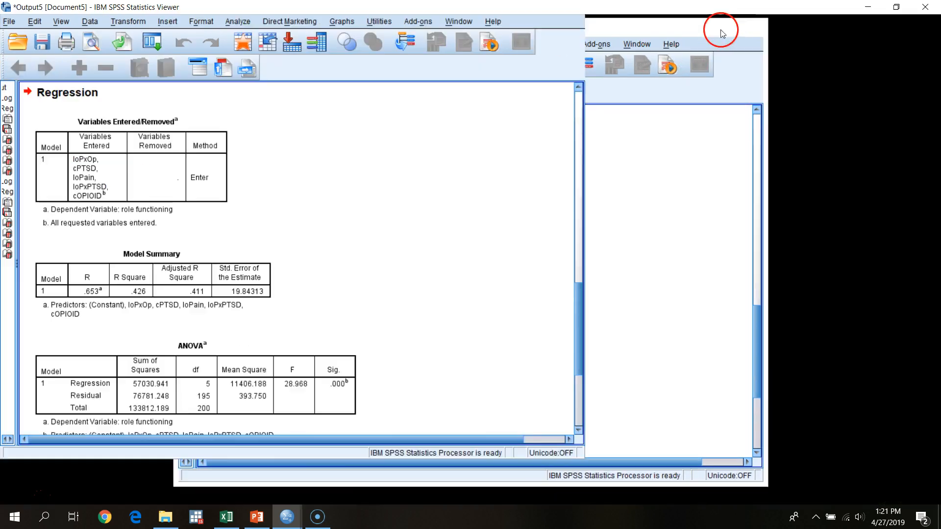
scroll(444, 254, "up", 10)
left_click_drag(936, 224, 917, 200)
left_click(138, 167)
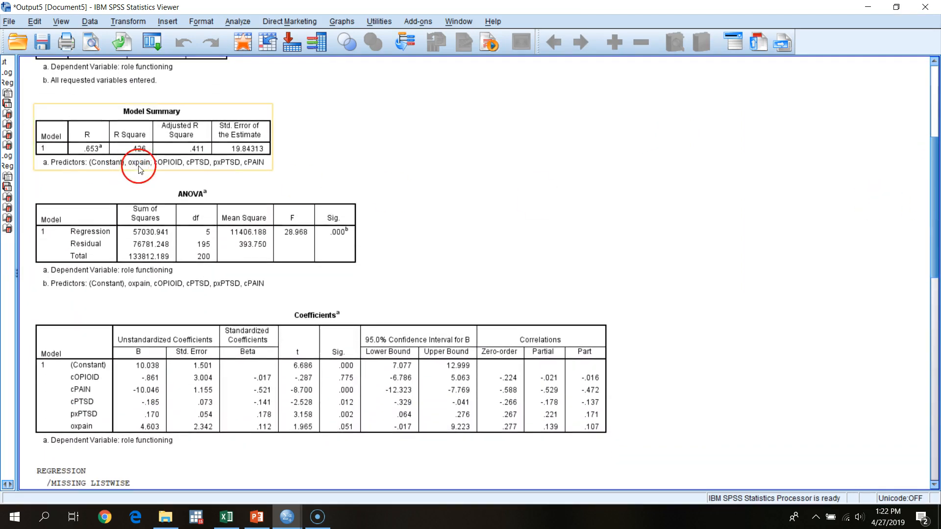
left_click(268, 243)
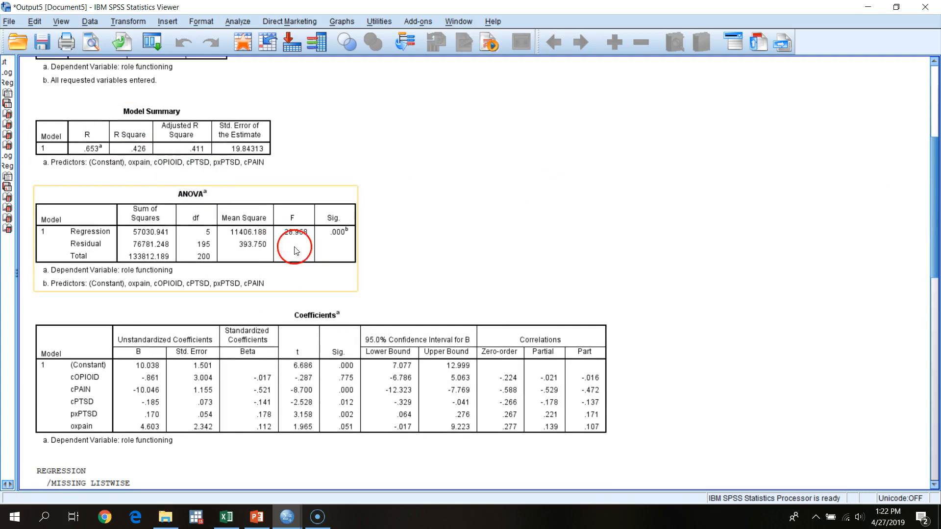
left_click(693, 293)
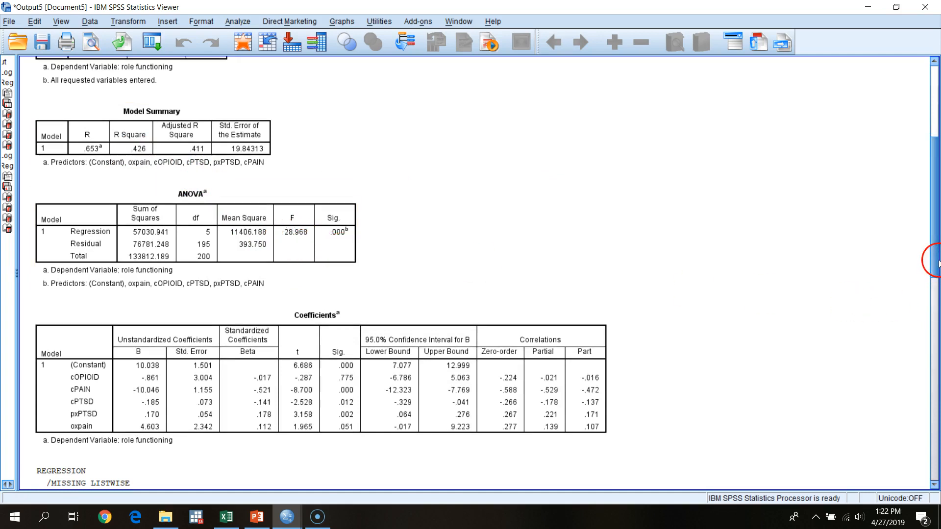
left_click_drag(934, 230, 937, 428)
left_click(130, 171)
left_click(234, 245)
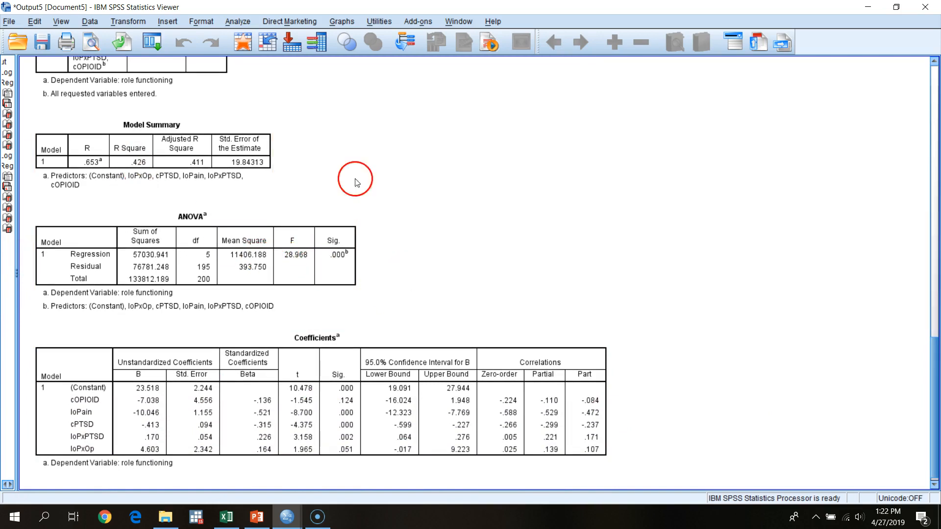
- Compare the Coefficients tables of the original and low-pain regressions and restore the output window beside the syntax
left_click_drag(938, 396, 938, 263)
left_click(156, 204)
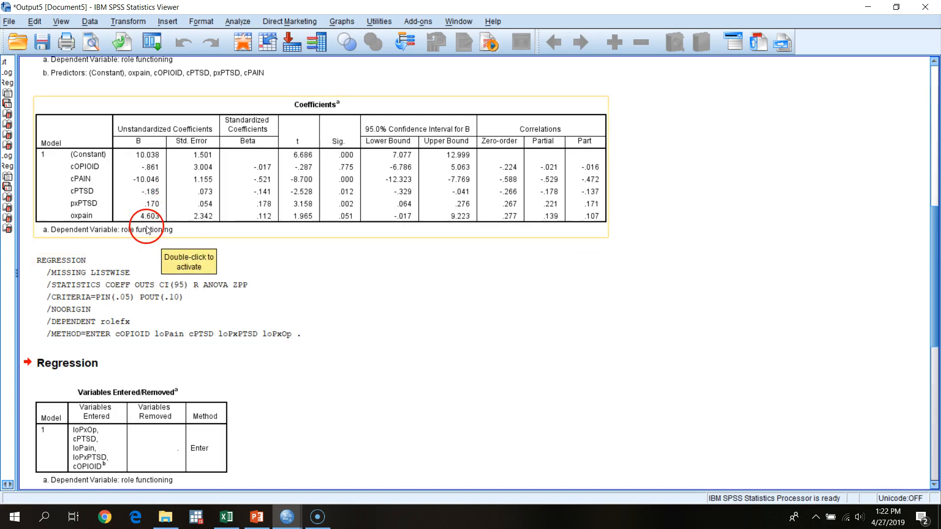
left_click_drag(935, 327, 935, 463)
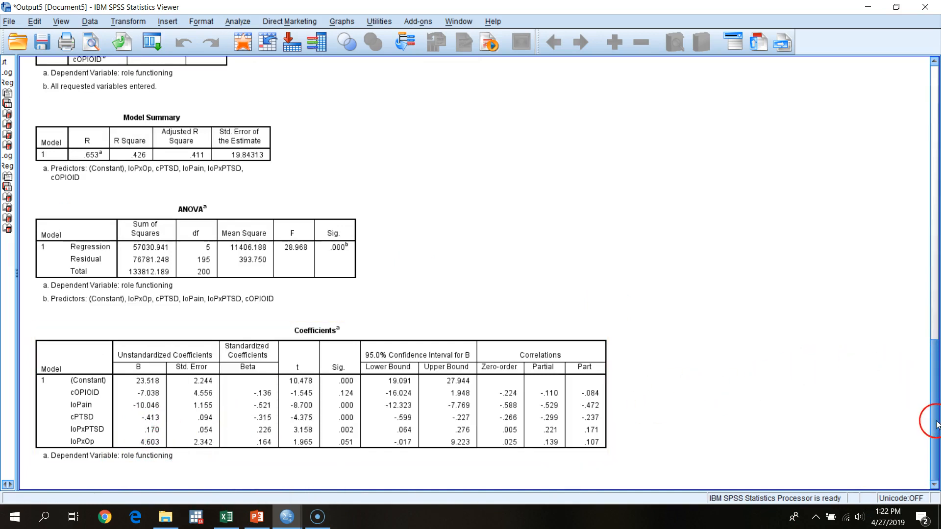
left_click(898, 7)
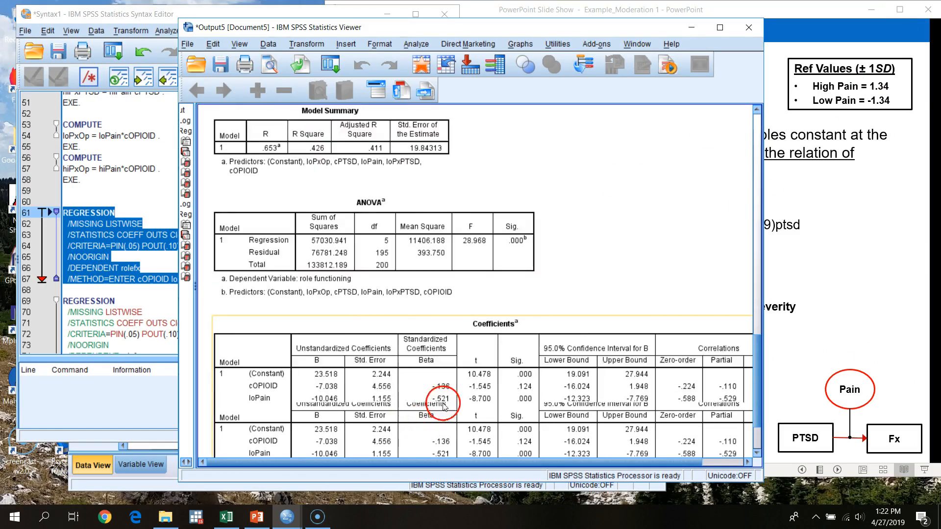
left_click_drag(175, 483, 52, 527)
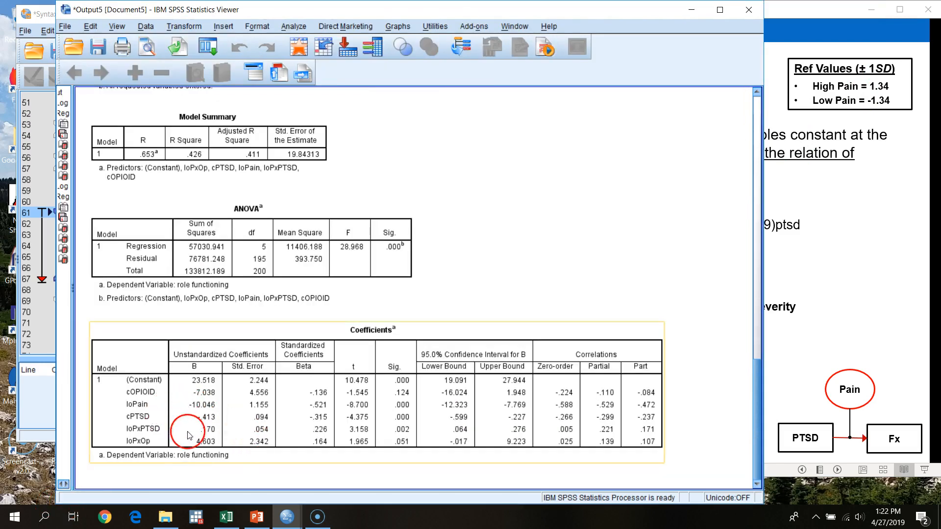
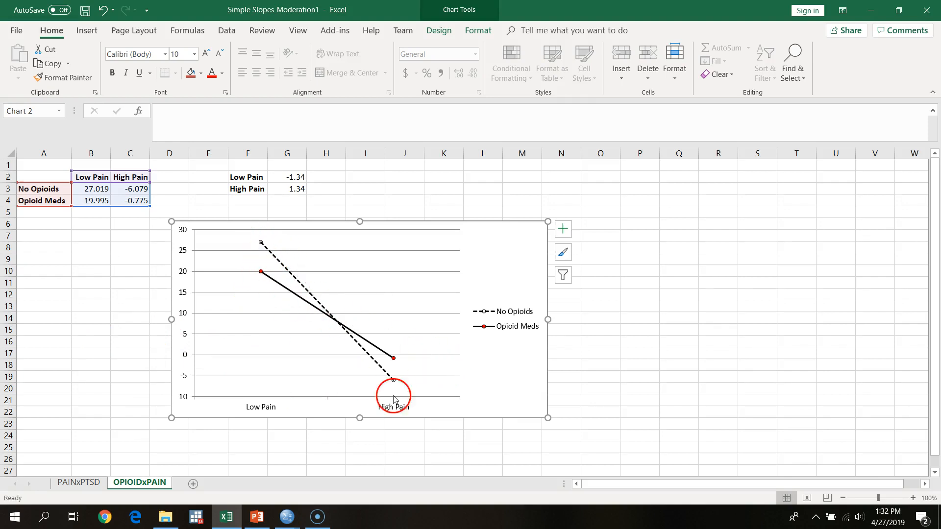
- Minimize the Excel simple slopes workbook and switch back to the SPSS regression output
left_click(899, 10)
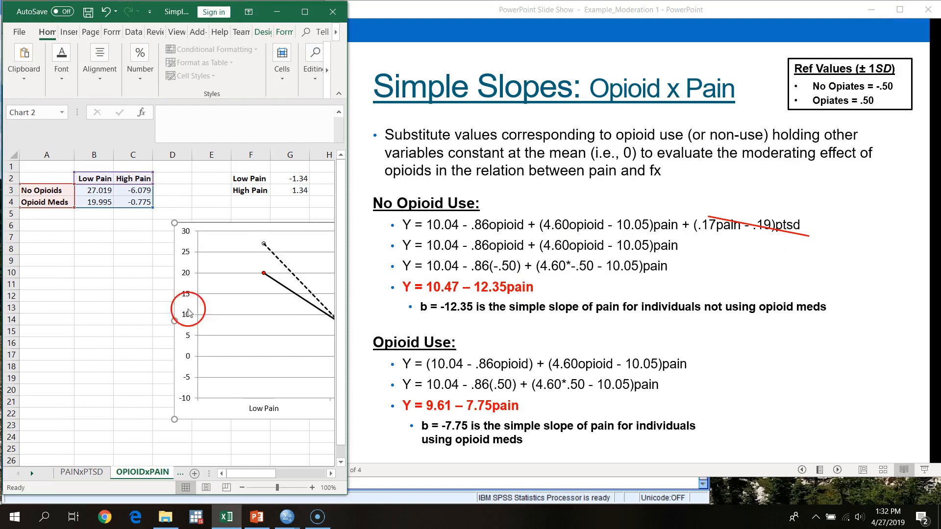
left_click(278, 12)
left_click_drag(224, 6, 434, 22)
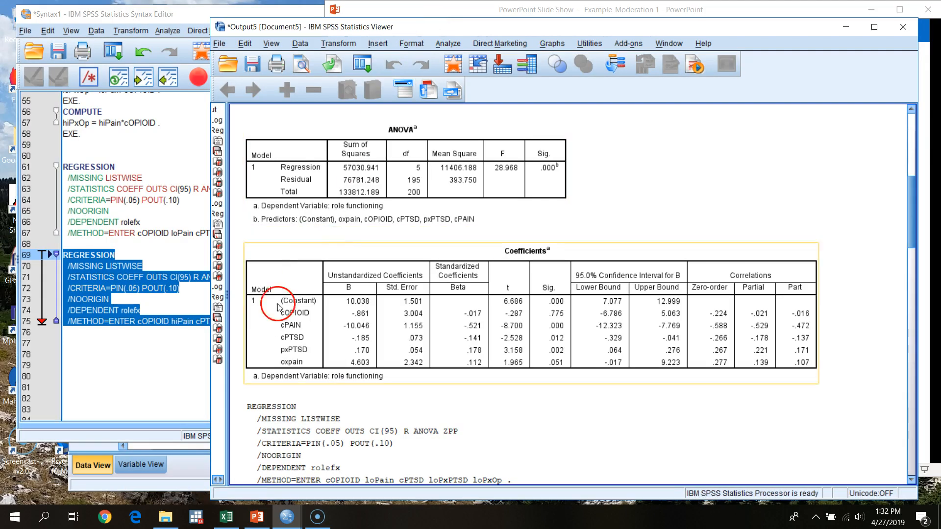
- Add a new COMPUTE command a few lines below the high-pain REGRESSION command in the syntax
left_click(137, 389)
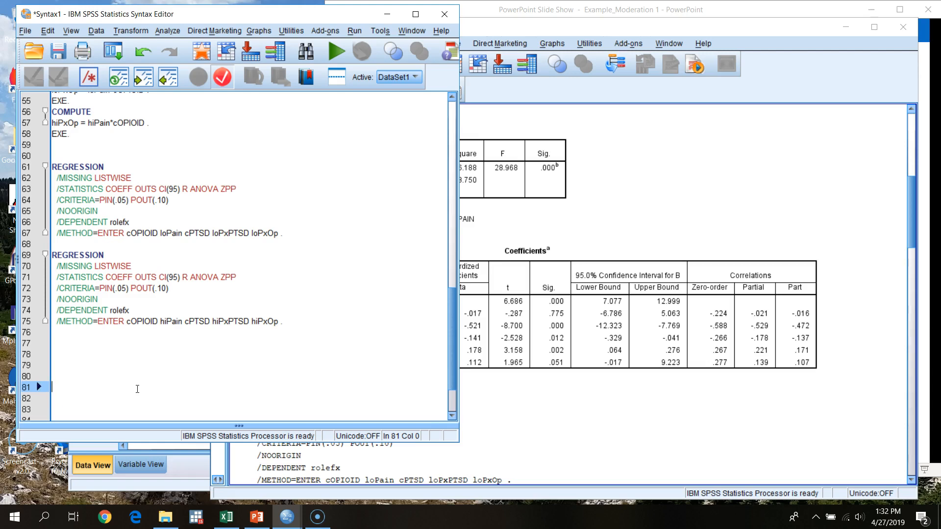
left_click(103, 339)
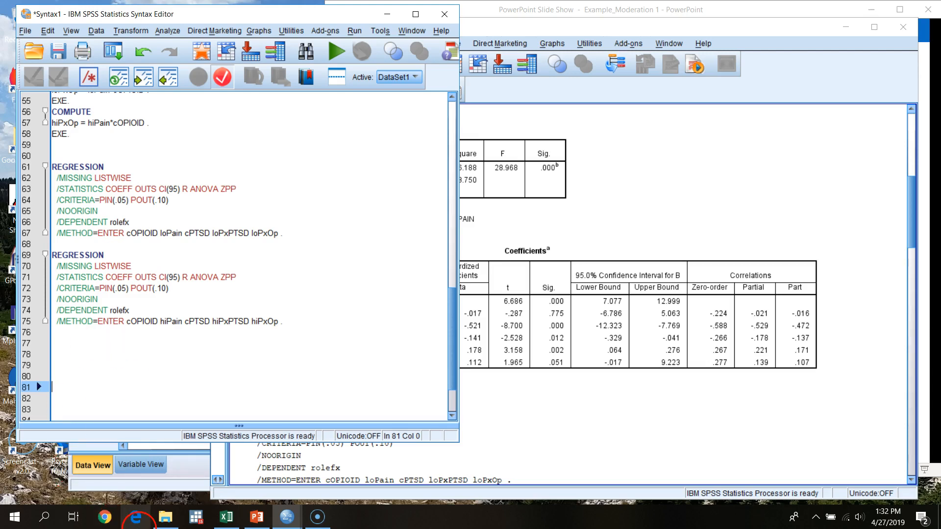
left_click(78, 337)
left_click(99, 335)
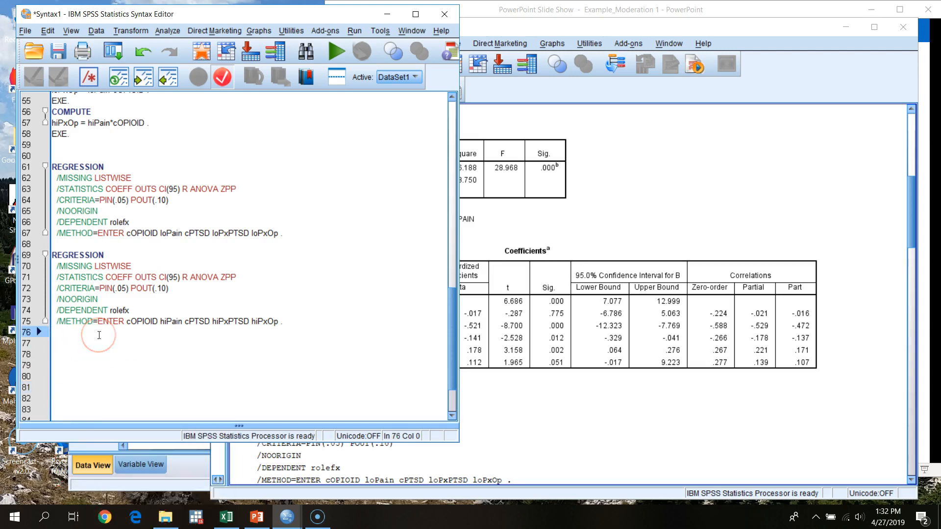
key("Return")
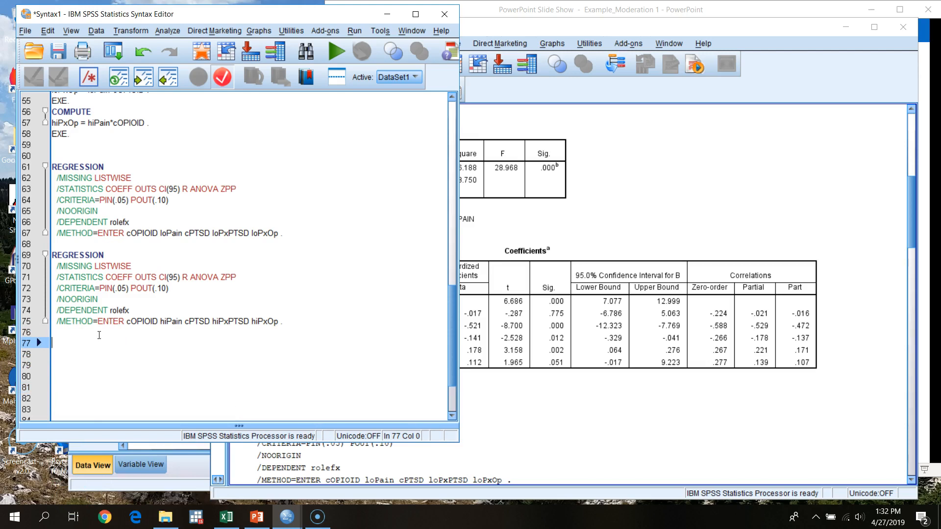
key("Return")
key("Return")
key("Return")
type("COMPUTE")
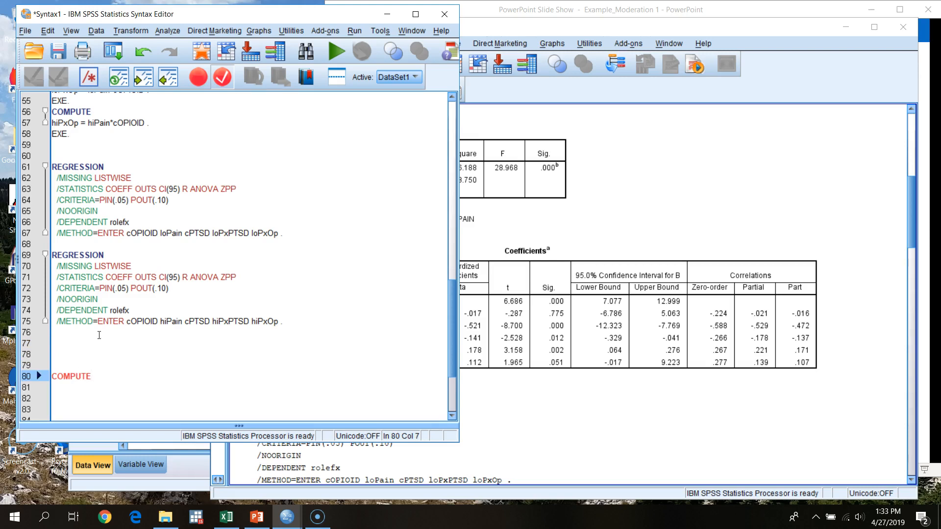
key("Return")
- Examine how the opioid variable is coded in the Data Editor
left_click(190, 486)
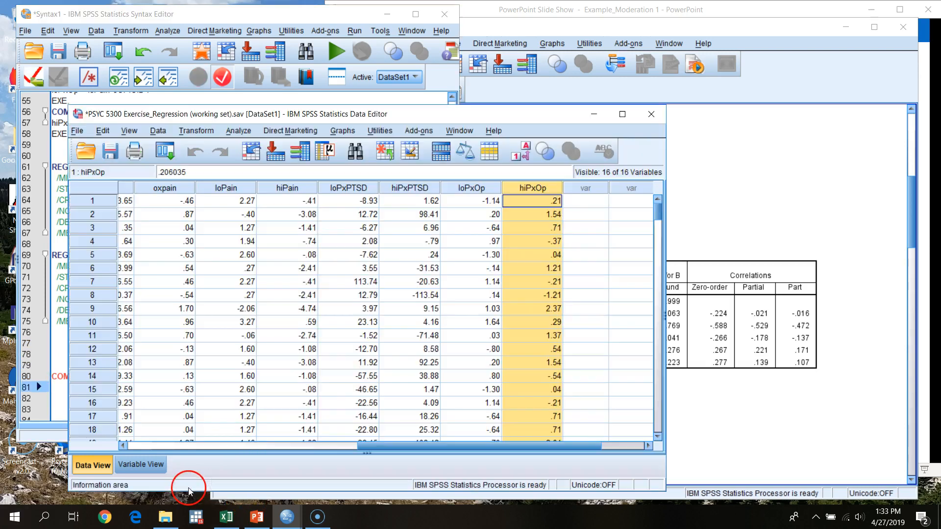
left_click_drag(372, 446, 129, 446)
left_click(246, 187)
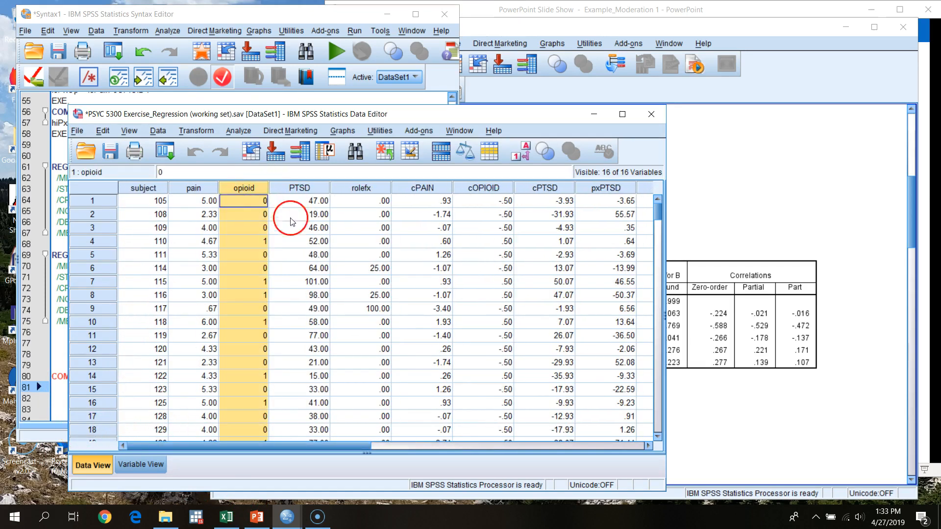
left_click(260, 202)
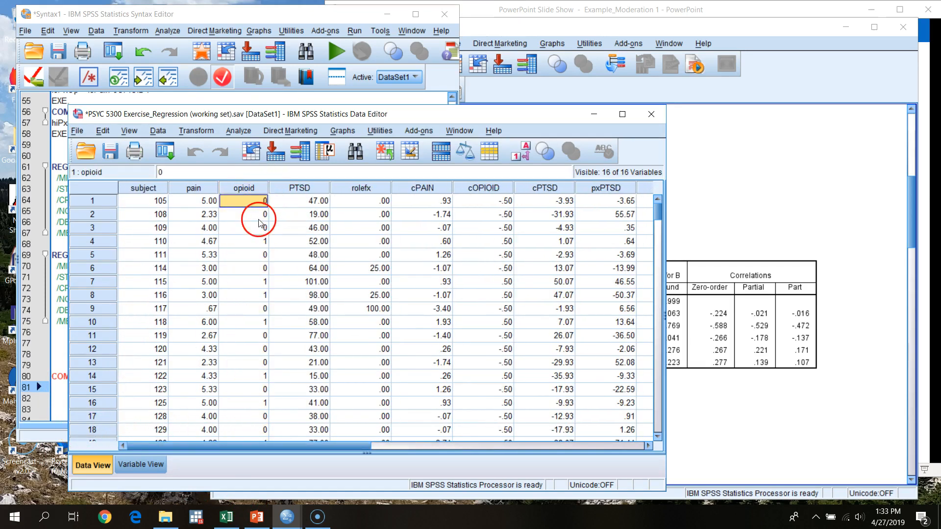
left_click(253, 241)
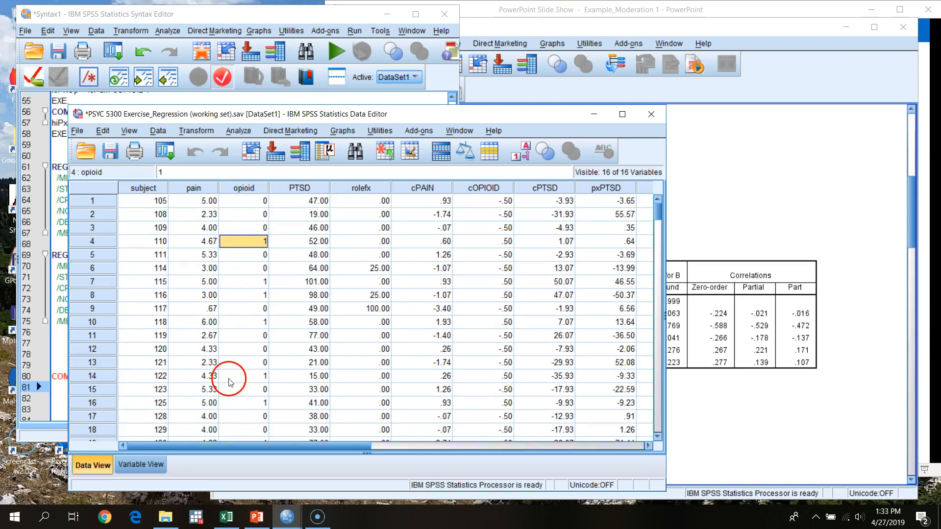
- Complete the new COMPUTE command in the syntax as noOPxPAIN = opioid*cPAIN and follow it with an EXE command
left_click(294, 14)
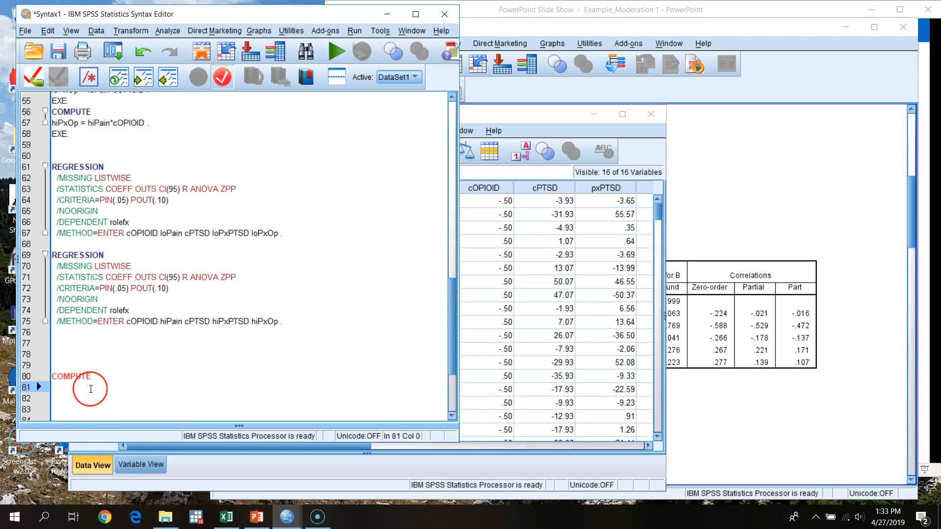
type("n")
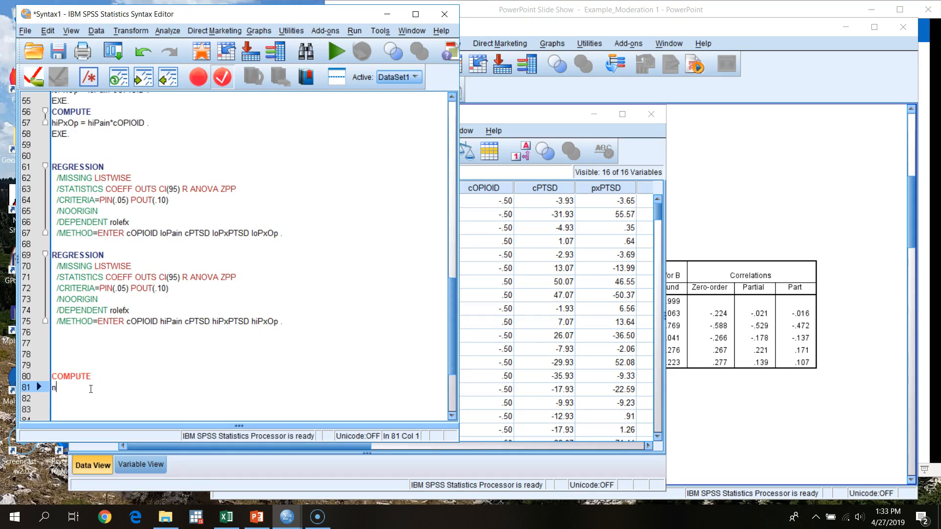
type("oO")
type("= opioid*c")
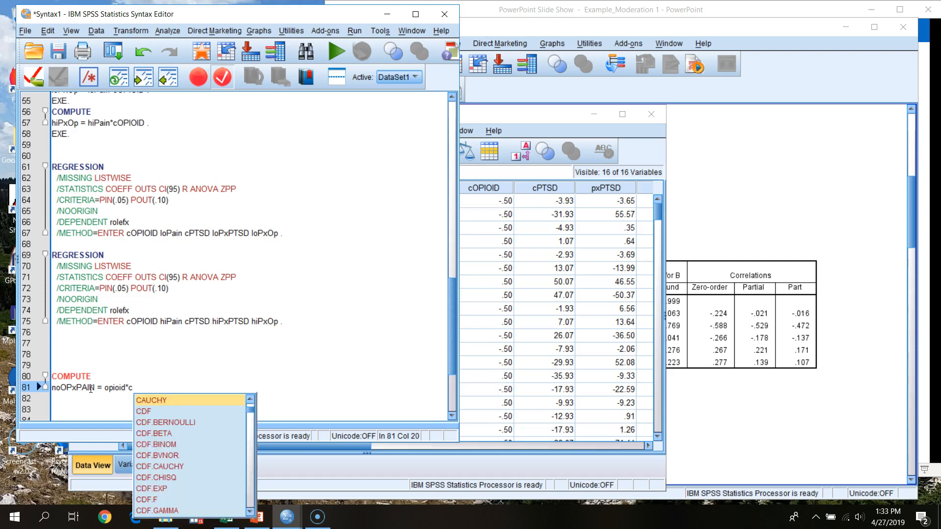
key("Escape")
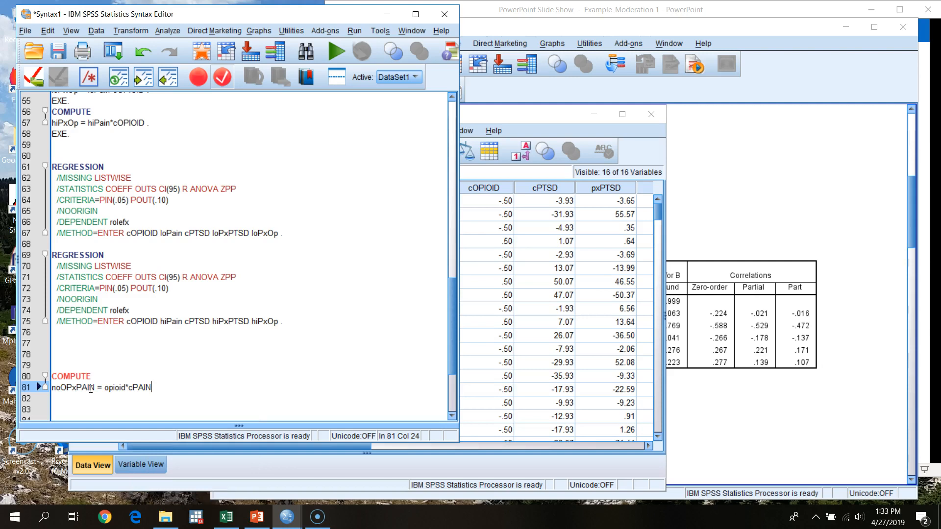
scroll(157, 338, "up", 7)
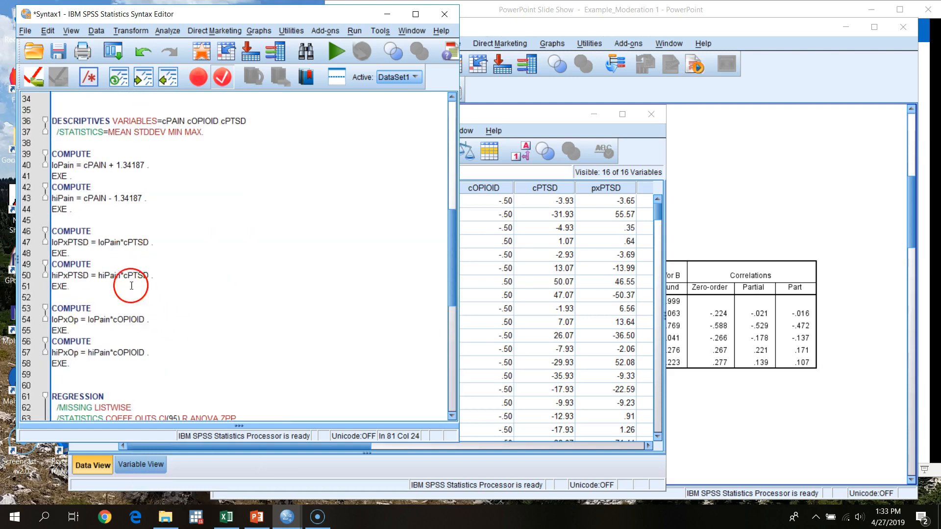
scroll(132, 286, "up", 3)
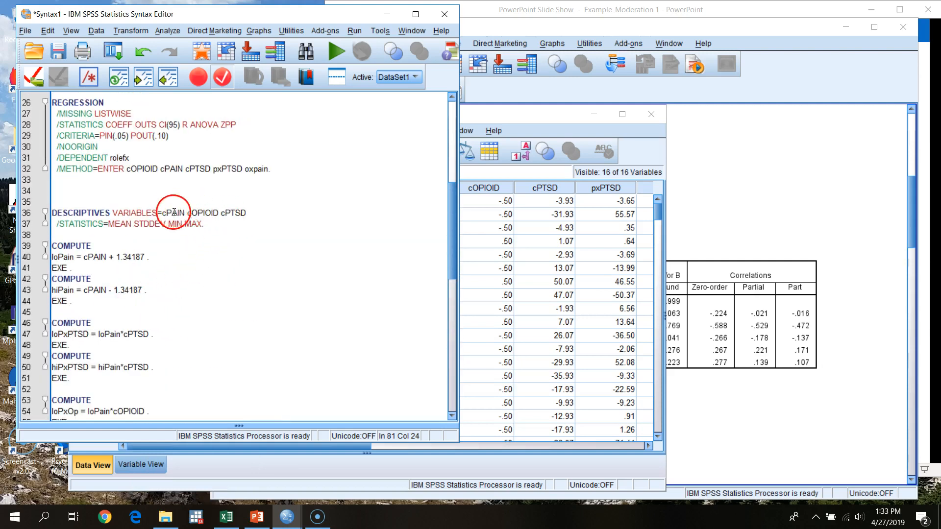
scroll(174, 212, "down", 12)
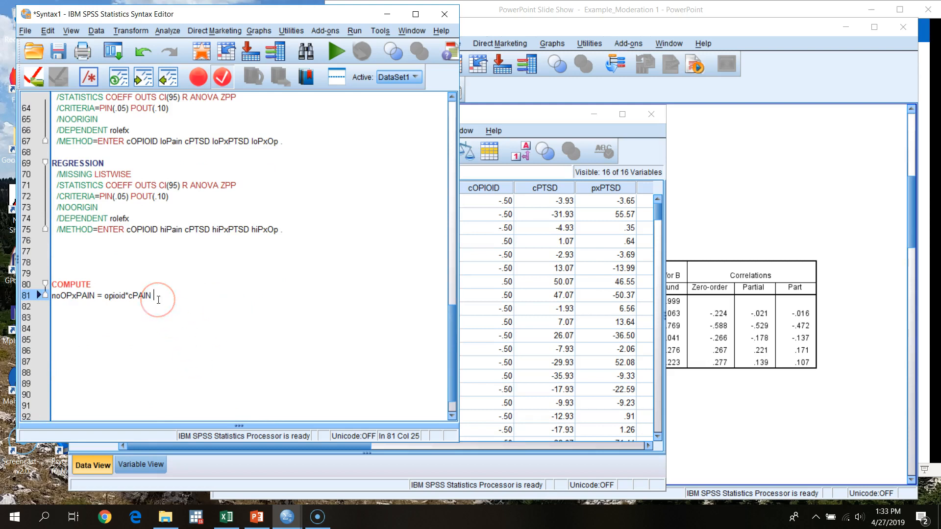
type(".")
key("Return")
type("EXE .")
key("Return")
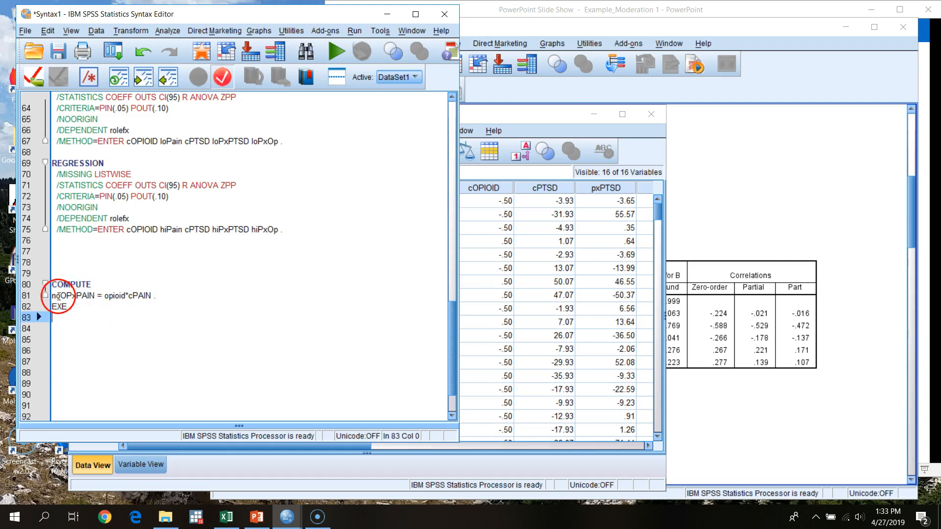
- Check the noOPxPAIN expression against the coding of the opioid column in the Data Editor, and return to the syntax
double_click(56, 296)
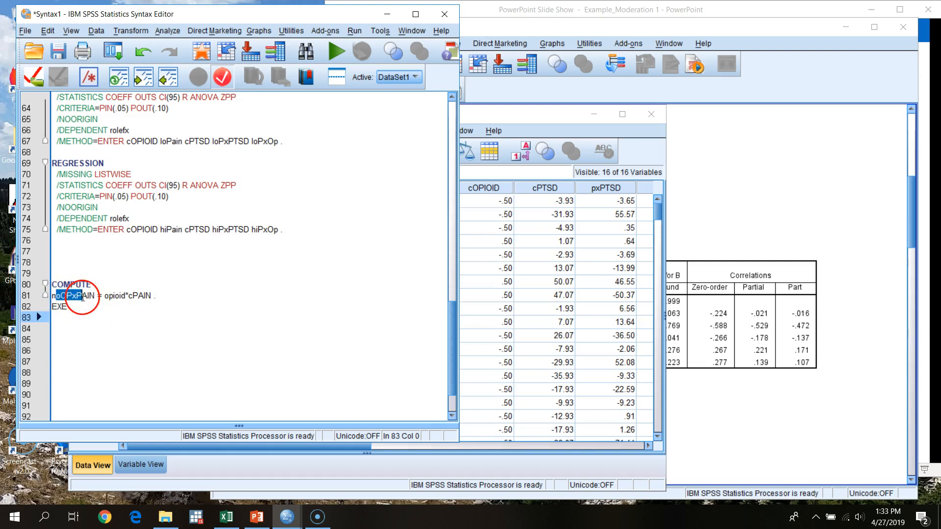
left_click(64, 297)
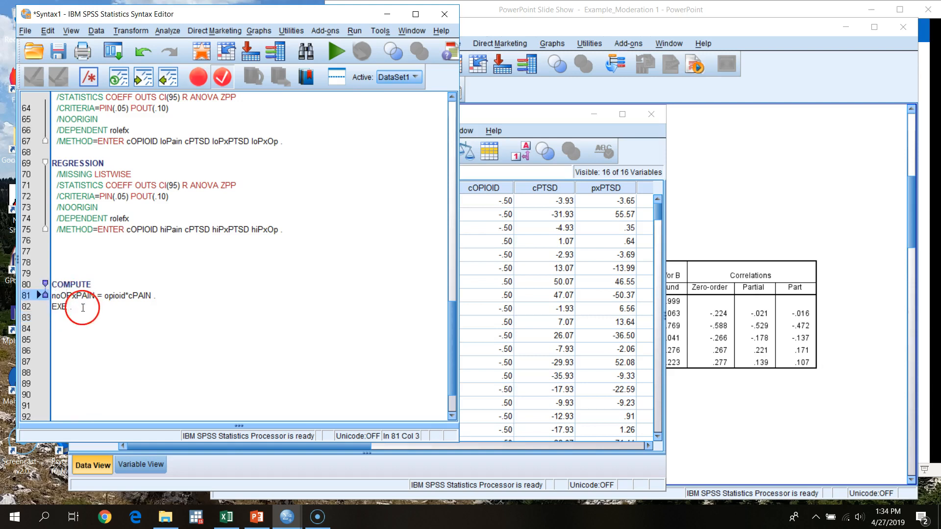
left_click(117, 296)
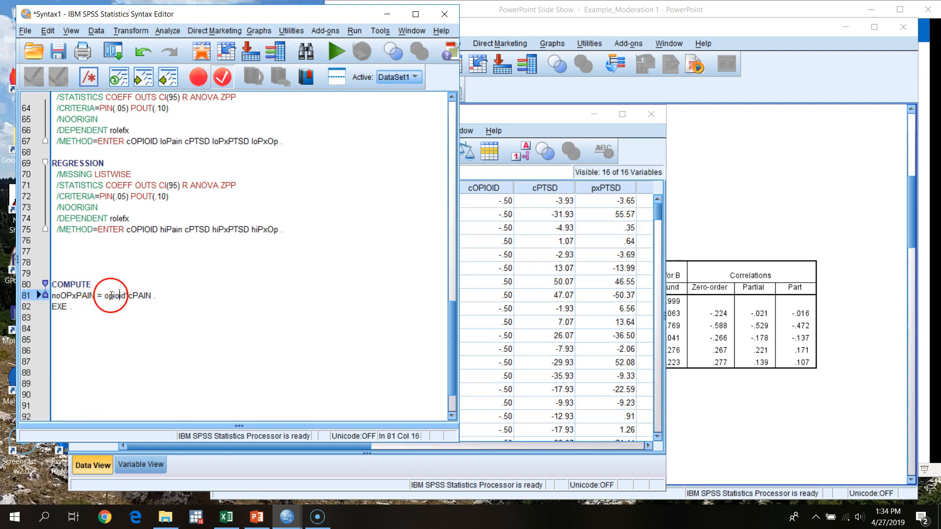
left_click(515, 113)
left_click(244, 188)
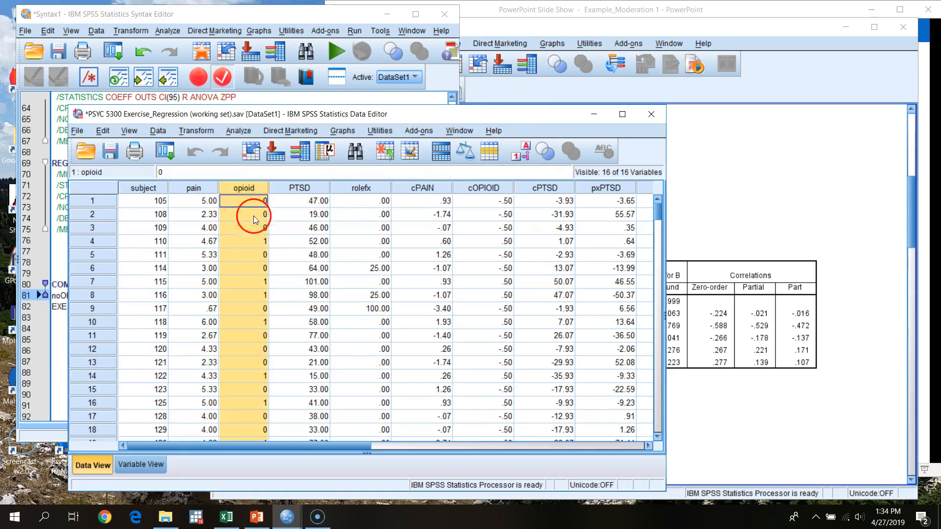
left_click(264, 11)
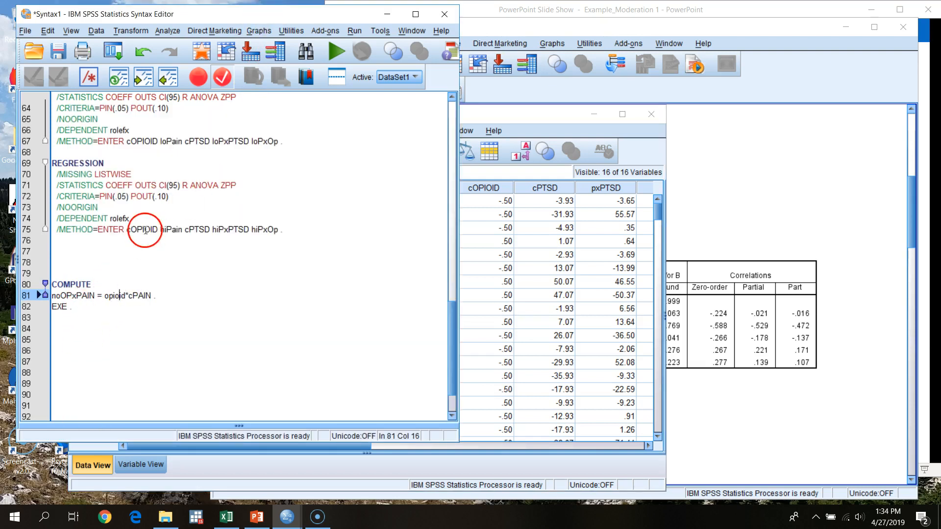
- Copy the original REGRESSION command with cOPIOID, cPAIN, cPTSD, pxPTSD and oxpain below the noOPxPAIN COMPUTE block
scroll(54, 162, "up", 4)
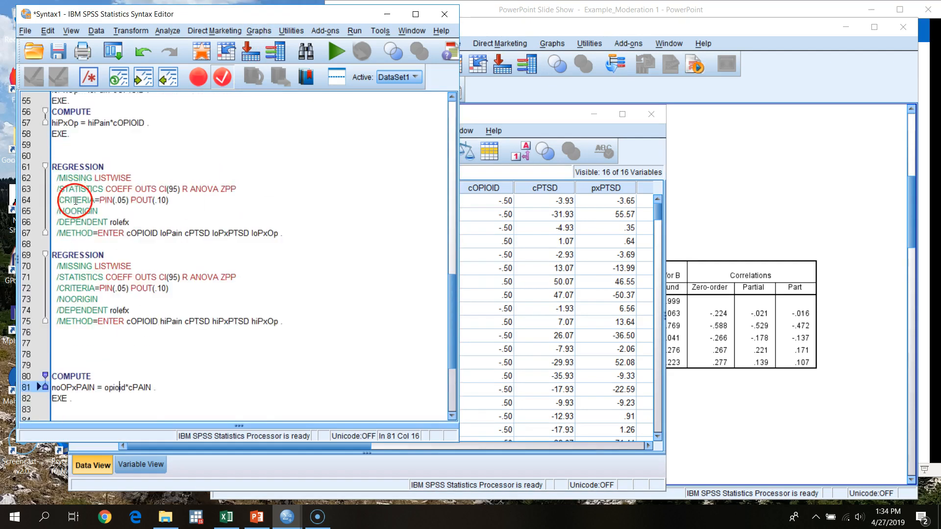
scroll(53, 212, "up", 12)
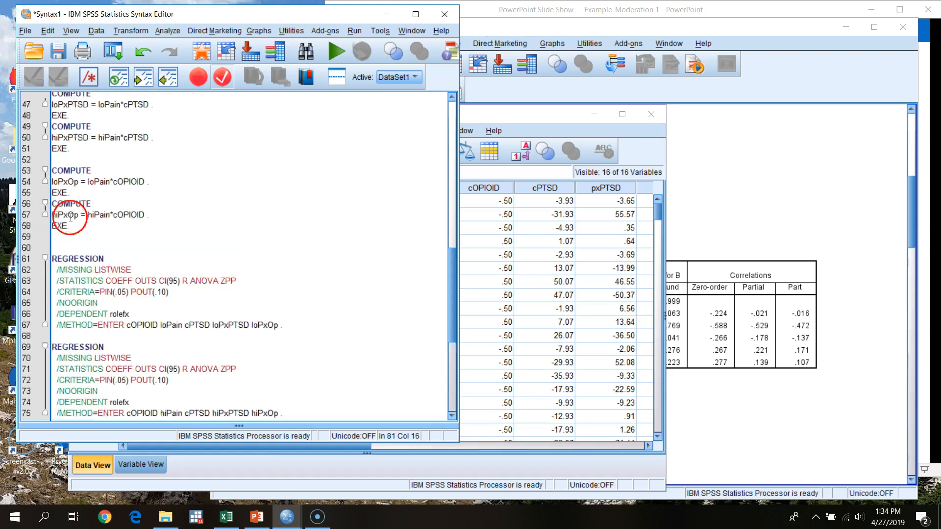
left_click_drag(269, 307, 2, 241)
key("ctrl+c")
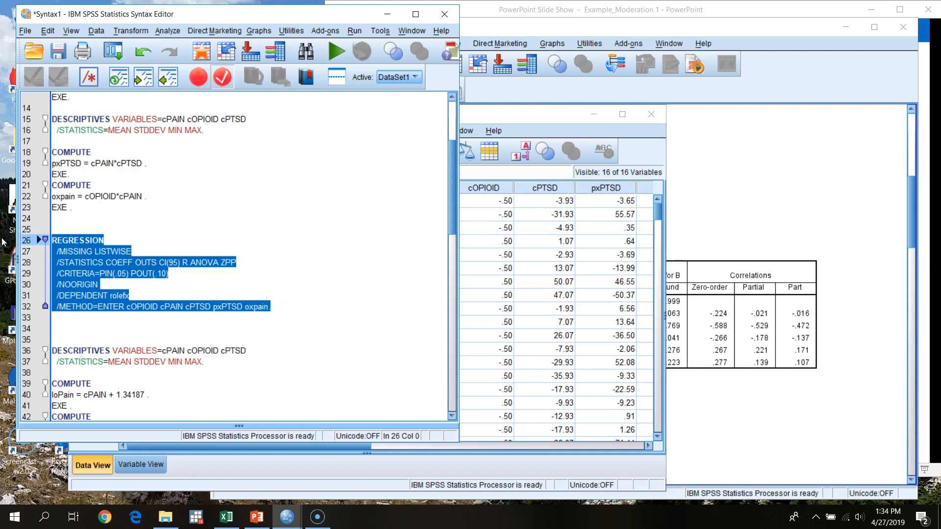
scroll(273, 336, "down", 18)
left_click(153, 274)
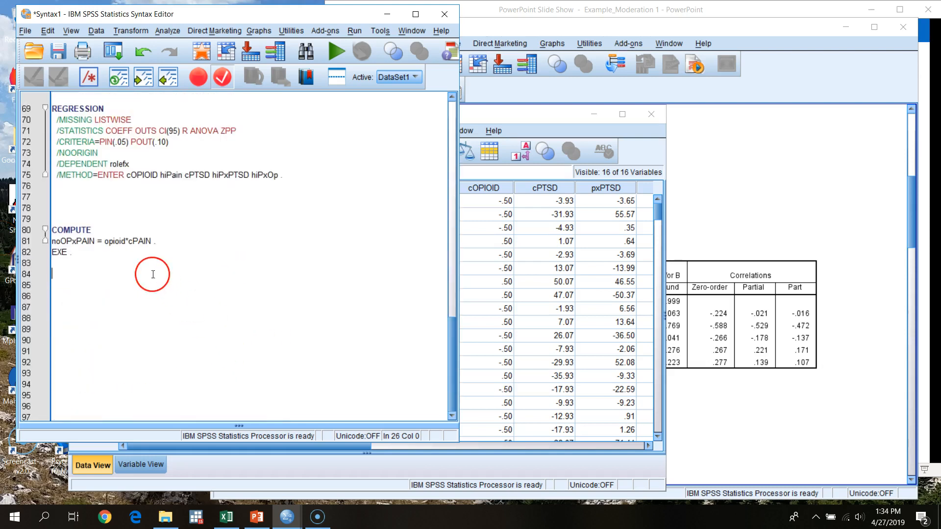
key("ctrl+v")
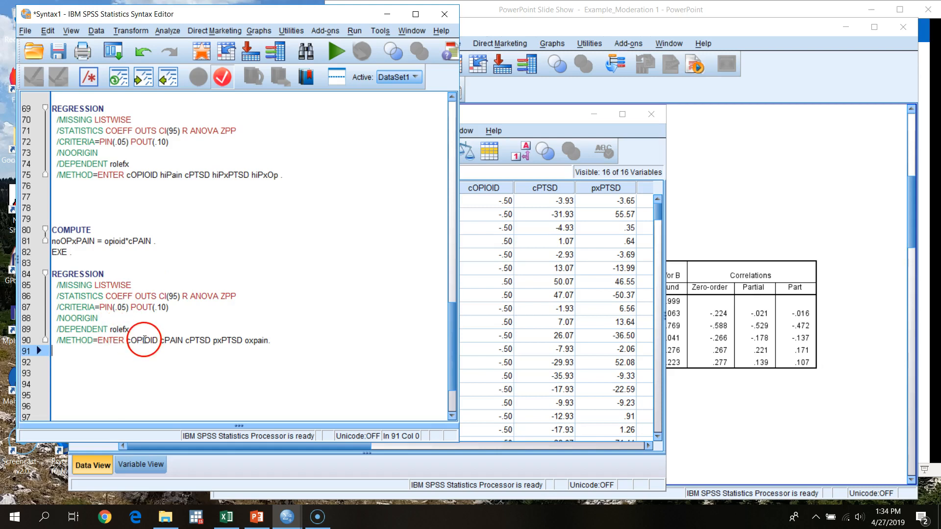
- In the copied regression's METHOD line, replace cOPIOID with opioid and oxpain with noOPxPAIN
double_click(144, 339)
type("opioid")
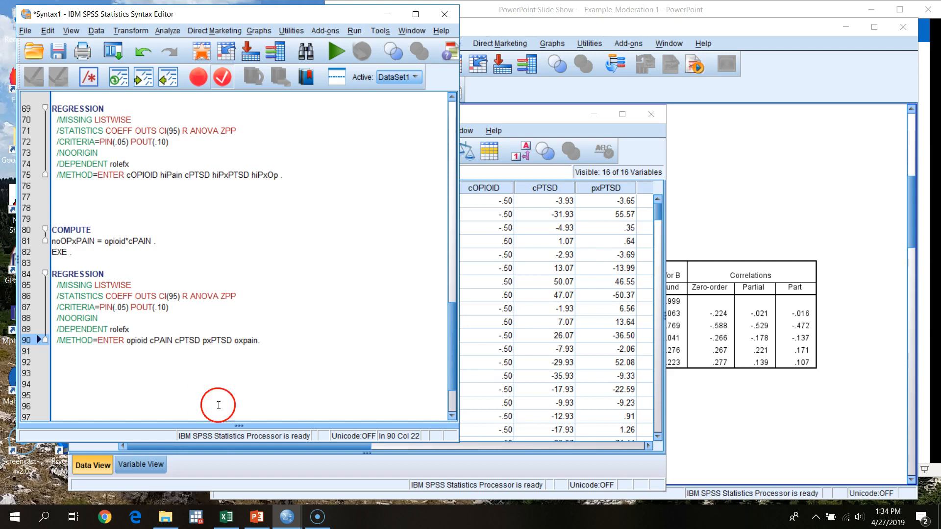
left_click(141, 339)
left_click(135, 341)
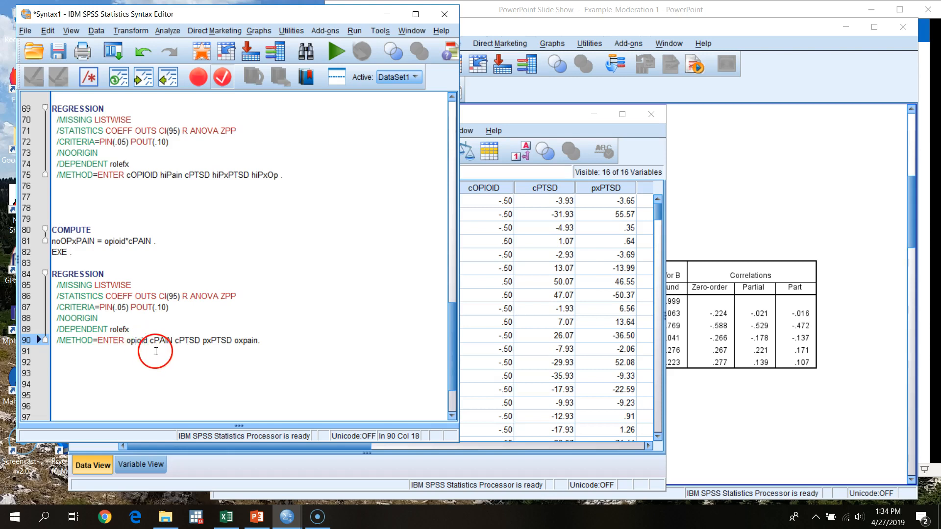
left_click(155, 340)
left_click(185, 340)
left_click_drag(203, 341, 227, 341)
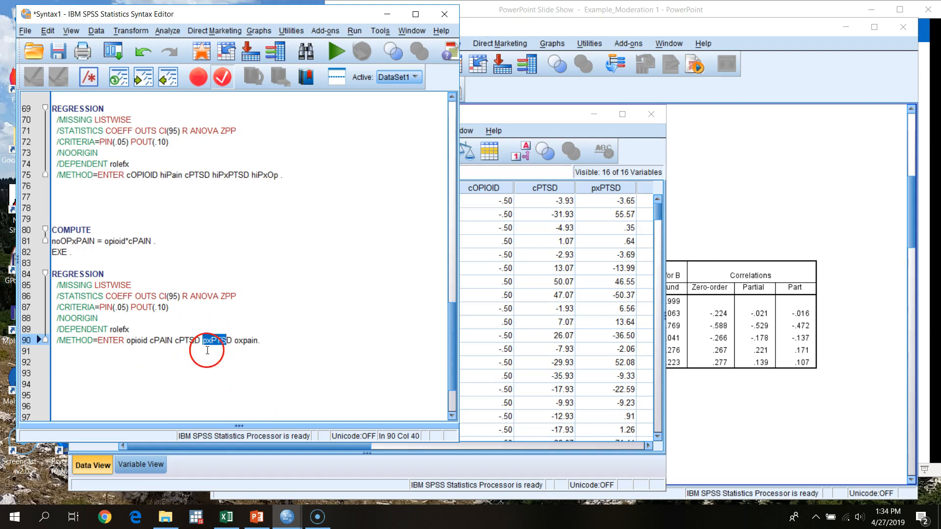
left_click(247, 342)
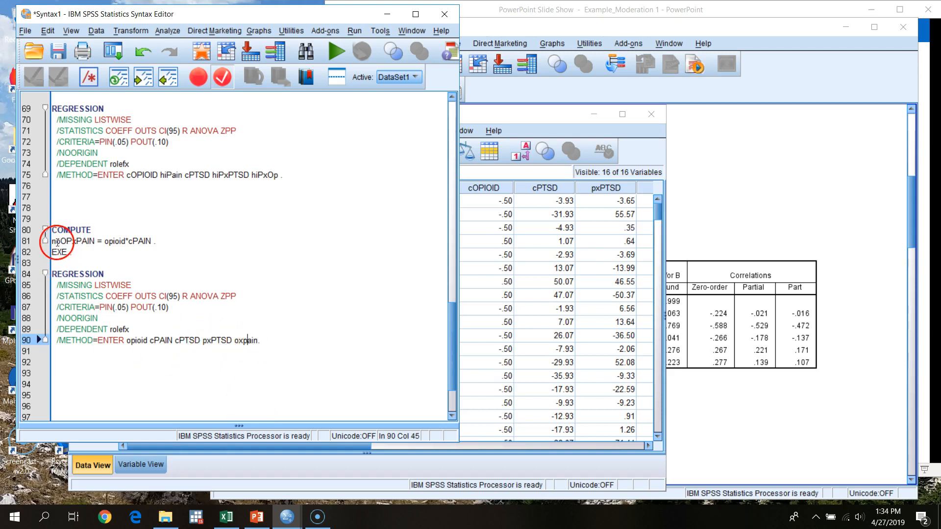
left_click_drag(53, 240, 95, 245)
key("ctrl+c")
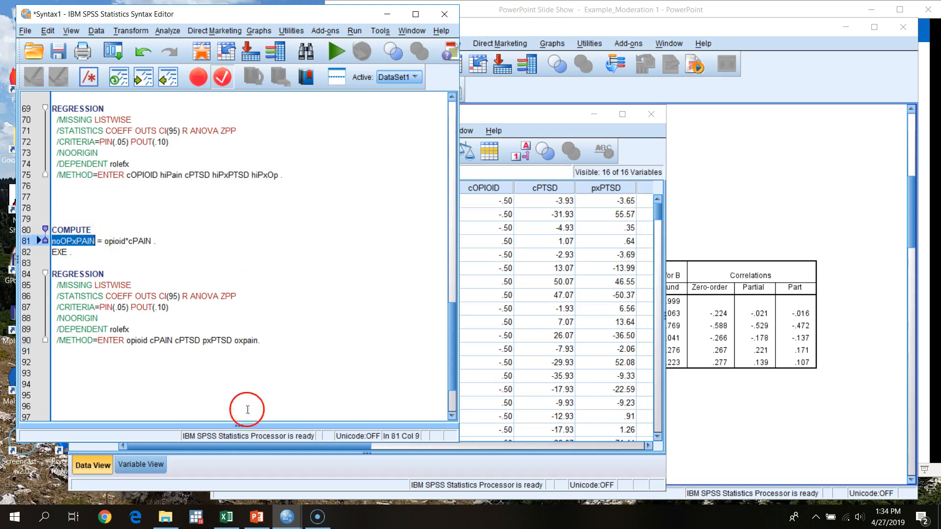
double_click(237, 340)
key("ctrl+v")
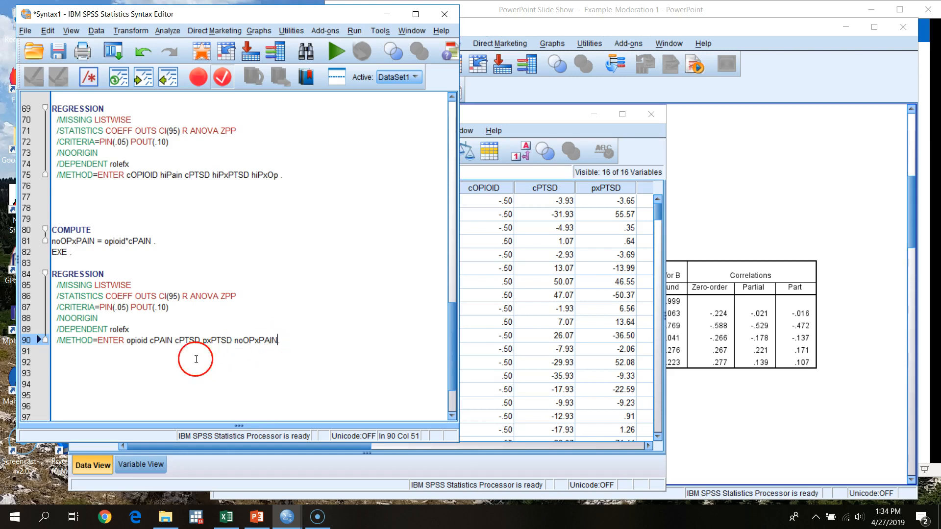
- Check the predictors in the copied regression and run it together with the noOPxPAIN COMPUTE command
left_click(141, 344)
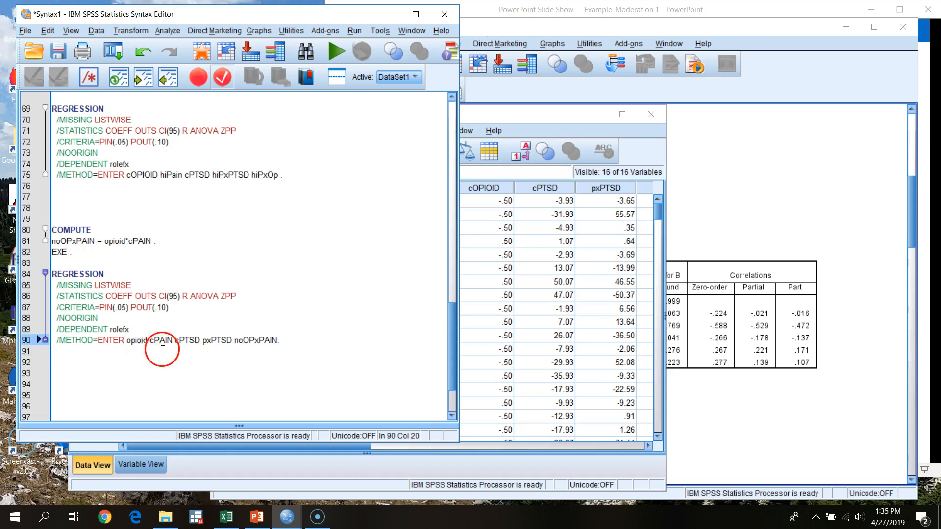
left_click(185, 345)
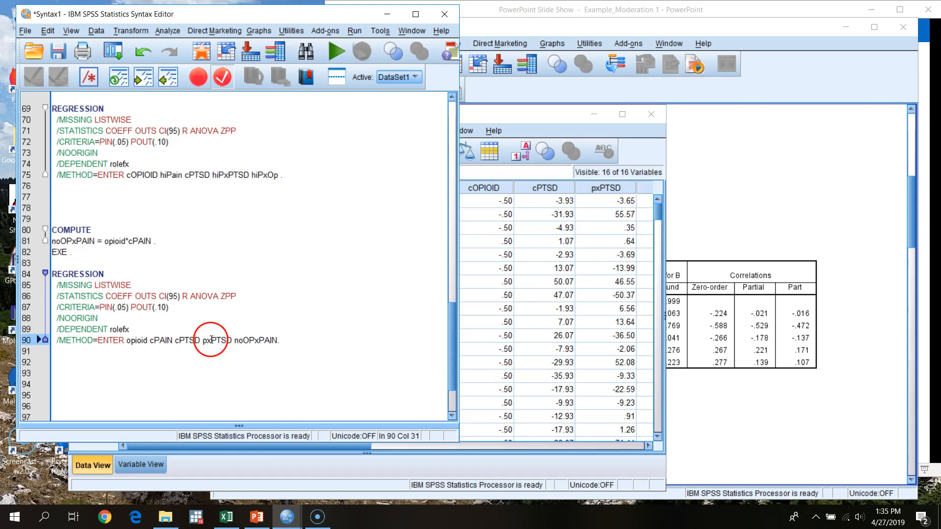
left_click(217, 343)
left_click_drag(238, 341, 265, 340)
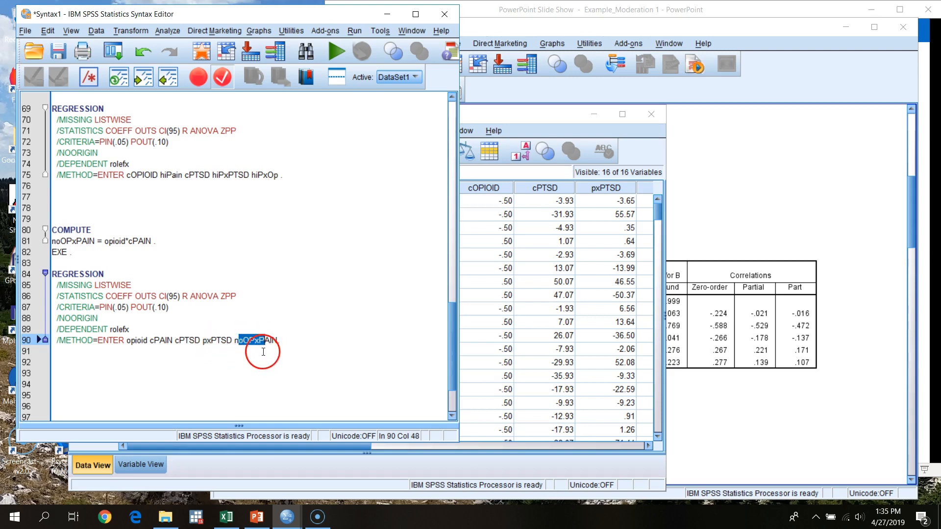
left_click(279, 358)
left_click_drag(293, 340, 52, 274)
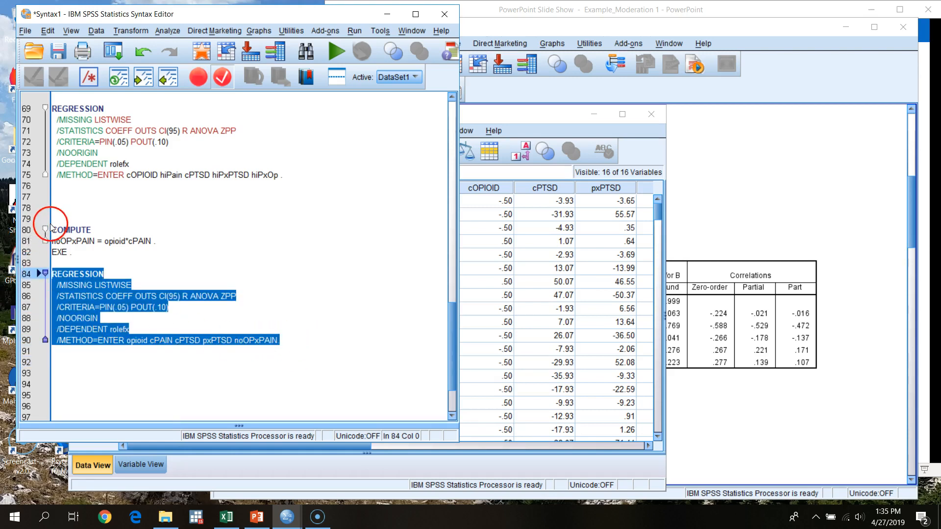
left_click_drag(51, 229, 300, 340)
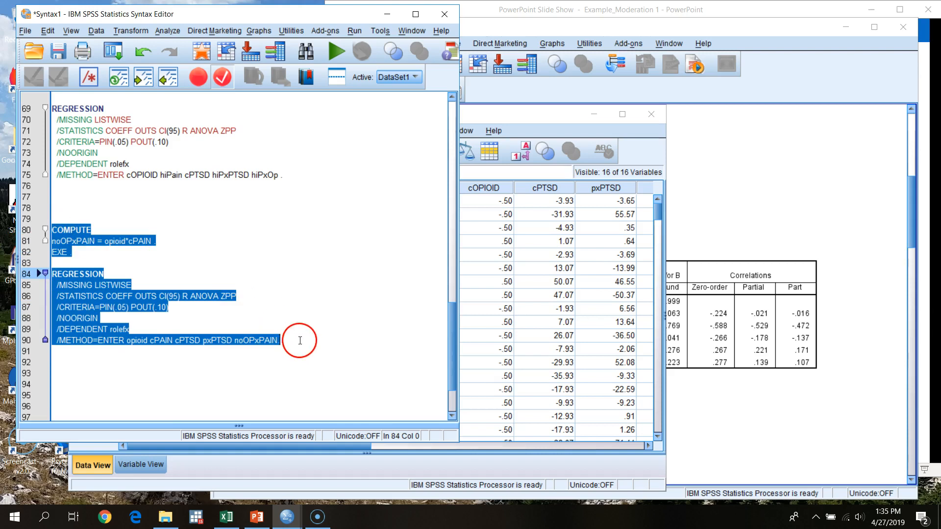
left_click(336, 52)
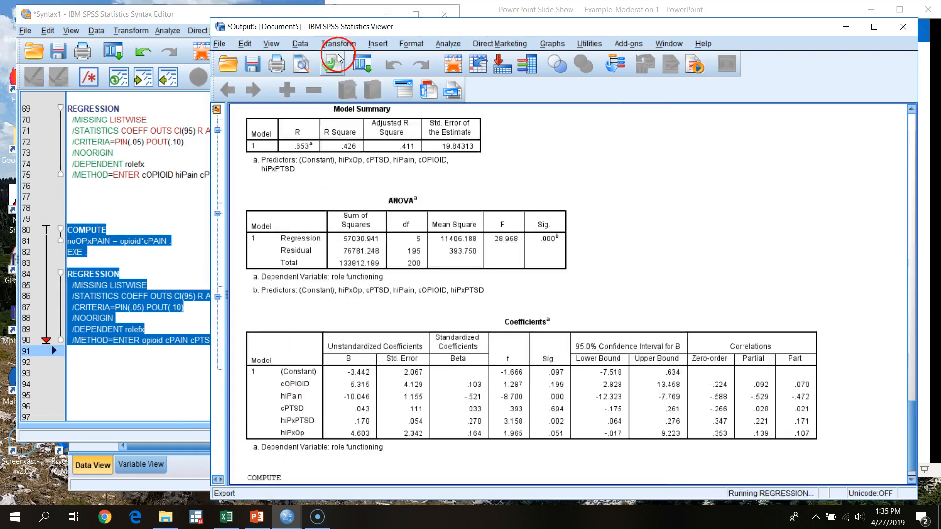
- Compare the new Coefficients table with the No Opioid Use equation on the PowerPoint slide, and switch to the OPIOIDxPAIN chart in Excel
scroll(658, 399, "down", 3)
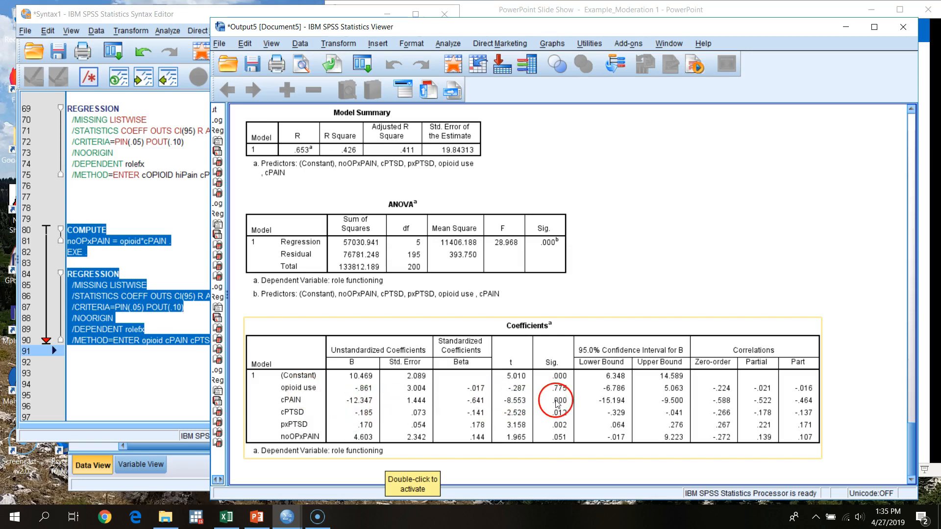
left_click_drag(740, 21, 541, 21)
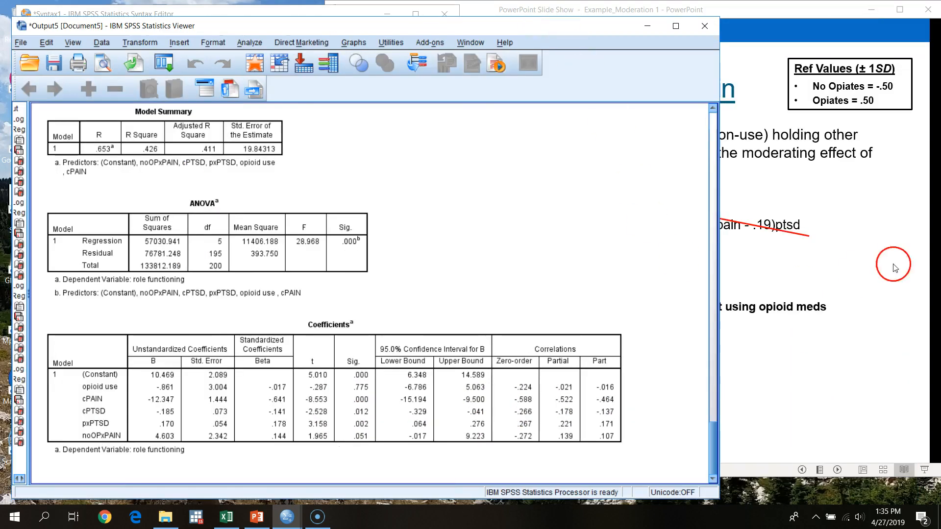
left_click(898, 296)
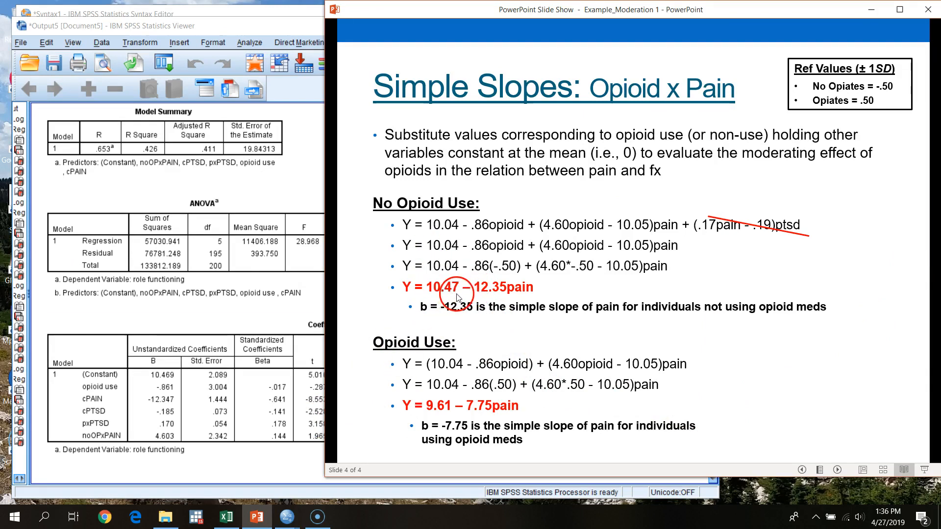
left_click(187, 390)
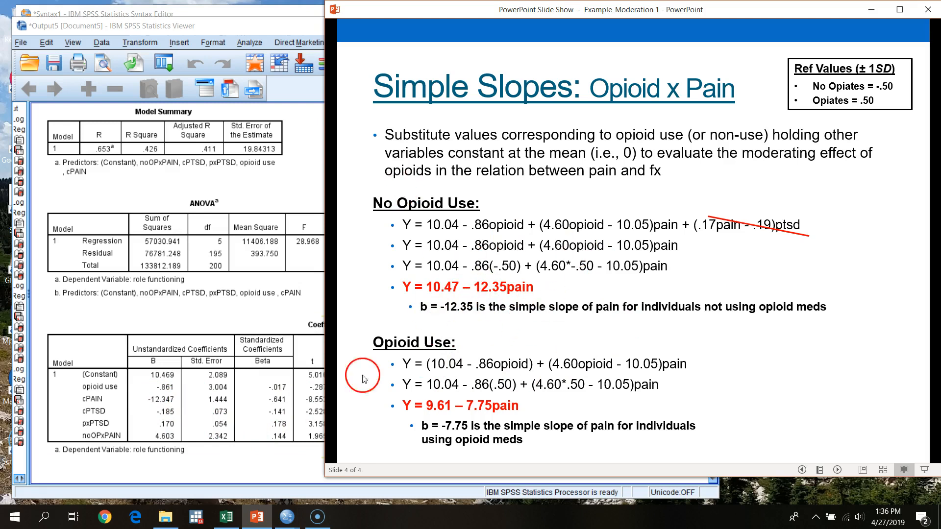
left_click(228, 522)
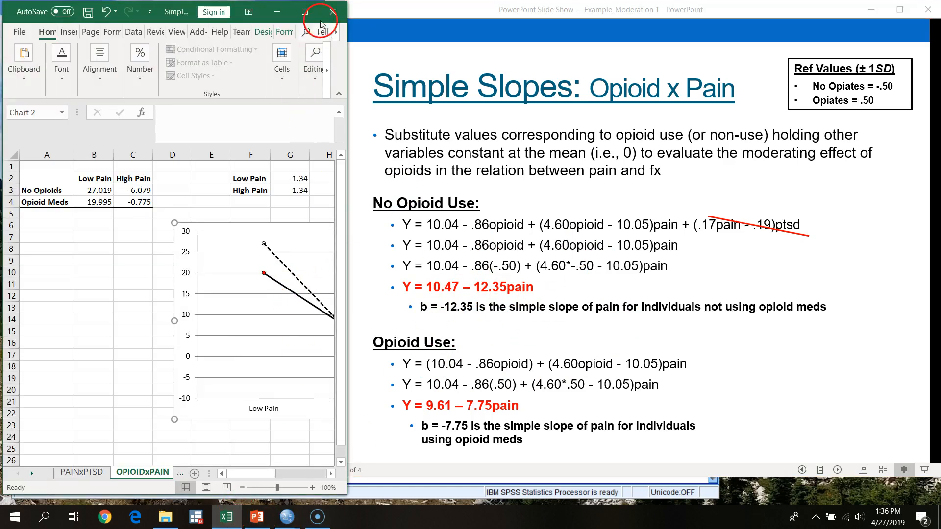
- Enlarge the OPIOIDxPAIN chart in Excel to examine the No Opioids line, and switch to the SPSS data set
left_click(320, 10)
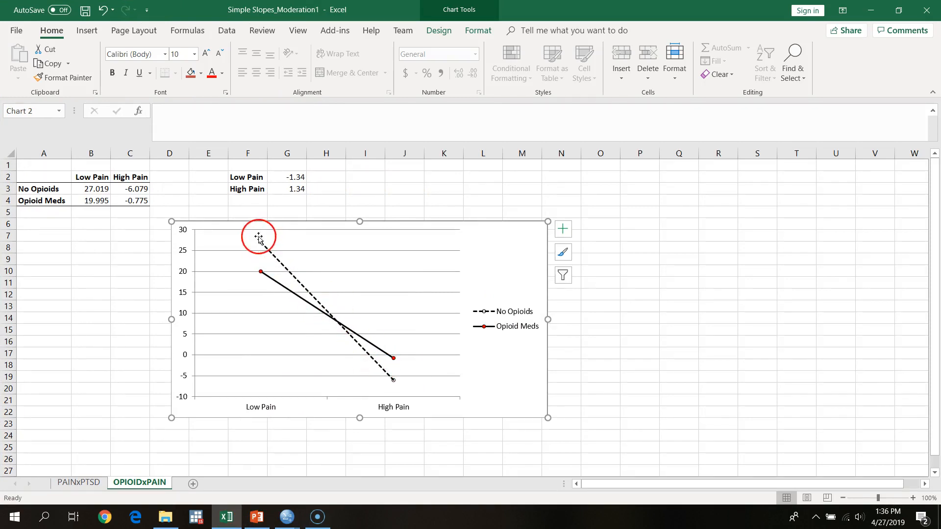
left_click(870, 13)
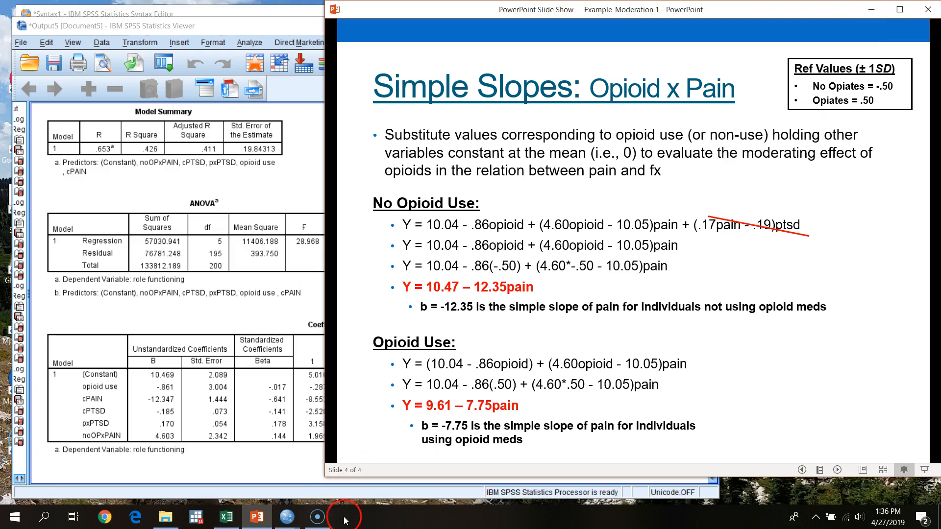
mouse_move(288, 526)
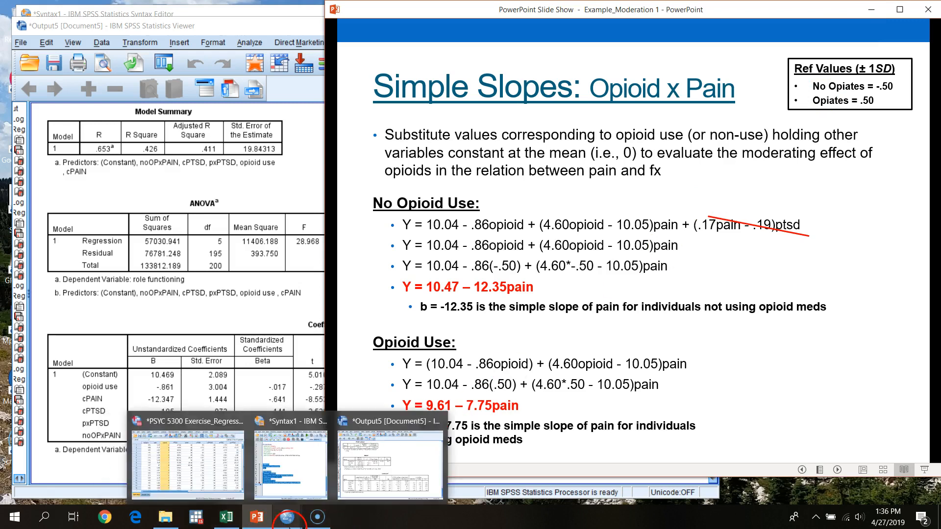
left_click(205, 419)
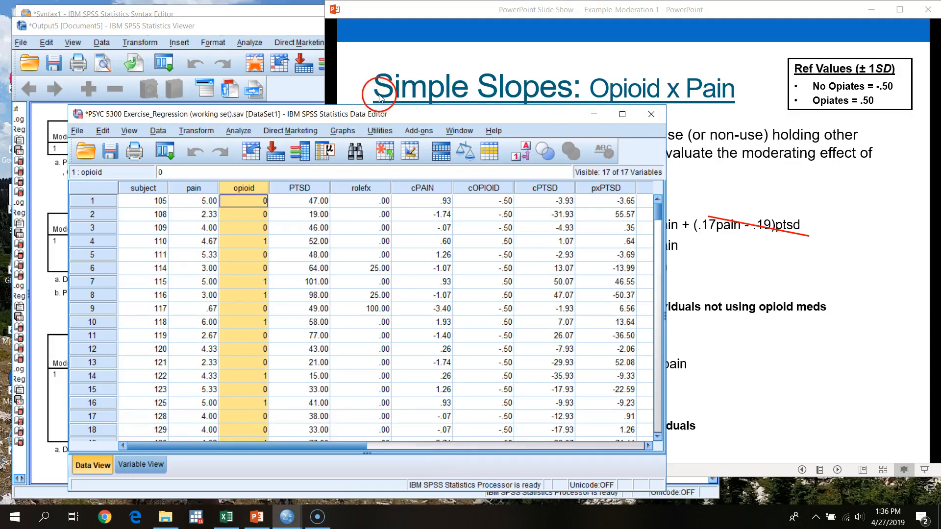
left_click_drag(370, 116, 608, 126)
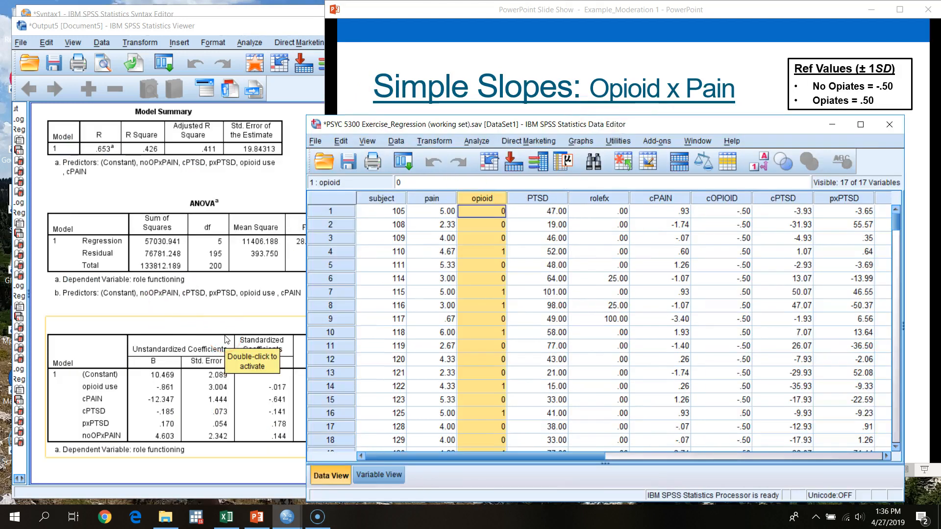
- Insert a new variable between opioid and PTSD in the data set and name it opioidR
right_click(531, 199)
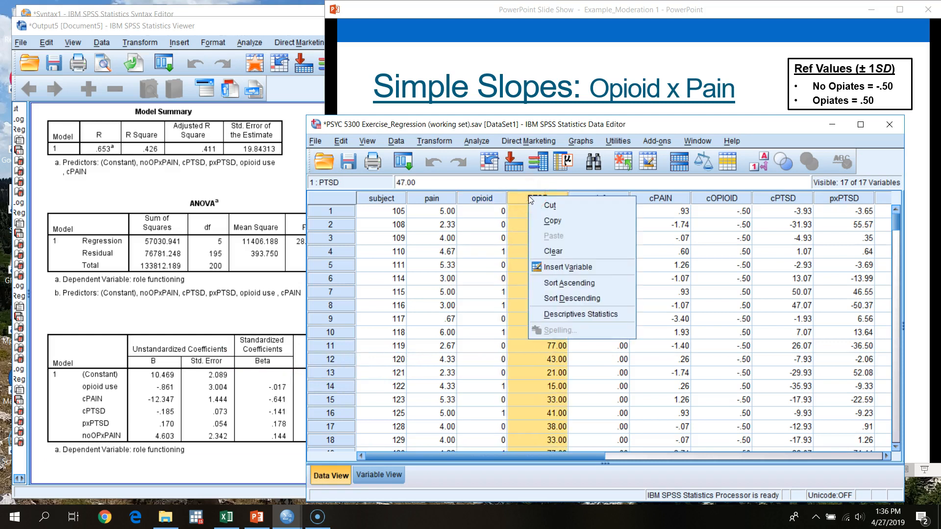
left_click(490, 252)
left_click(515, 199)
right_click(515, 198)
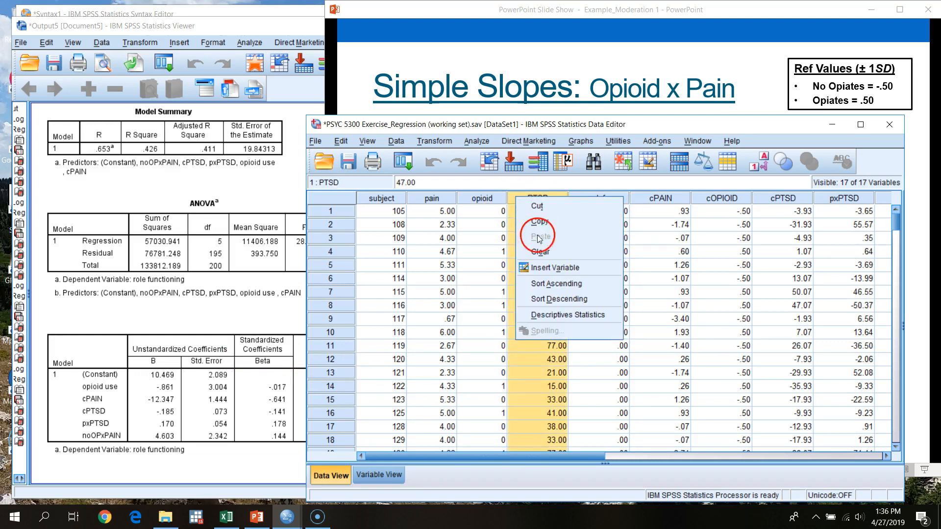
left_click(550, 267)
left_click(378, 475)
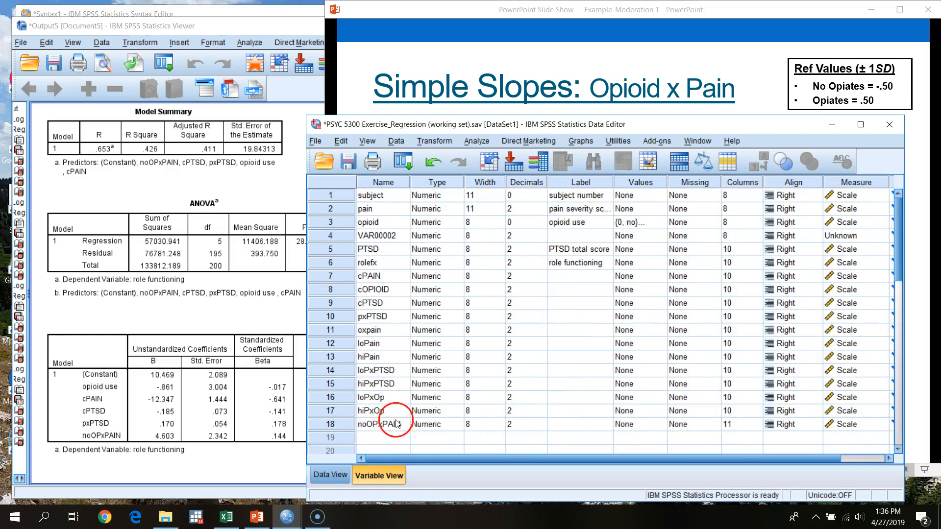
left_click(389, 237)
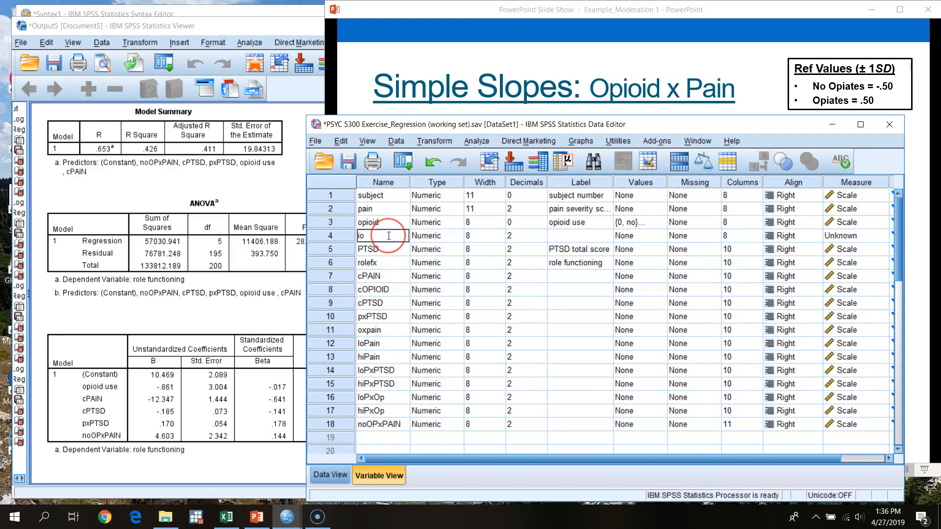
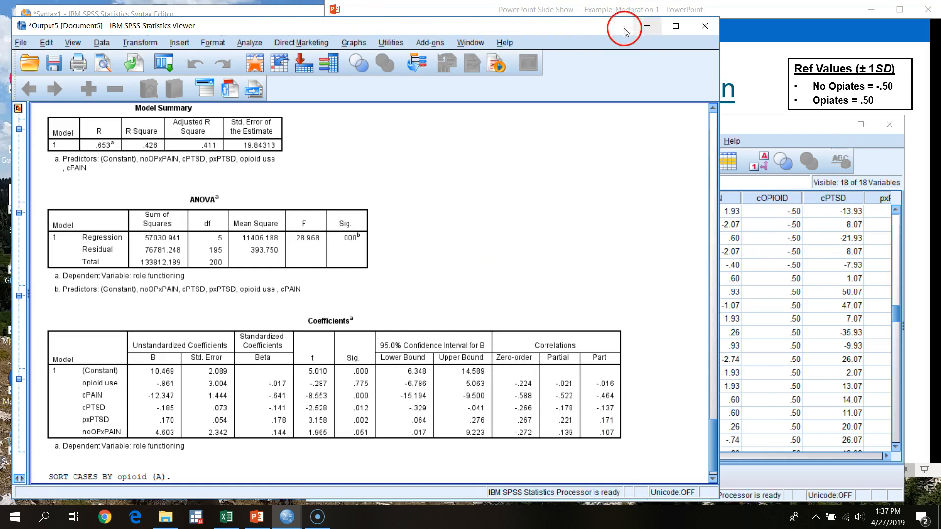
- In the syntax file, copy the noOPxPAIN COMPUTE block and paste it below the last REGRESSION command
left_click_drag(224, 25, 224, 30)
scroll(176, 315, "down", 2)
scroll(189, 315, "up", 3)
left_click_drag(93, 275, 44, 249)
key("ctrl+c")
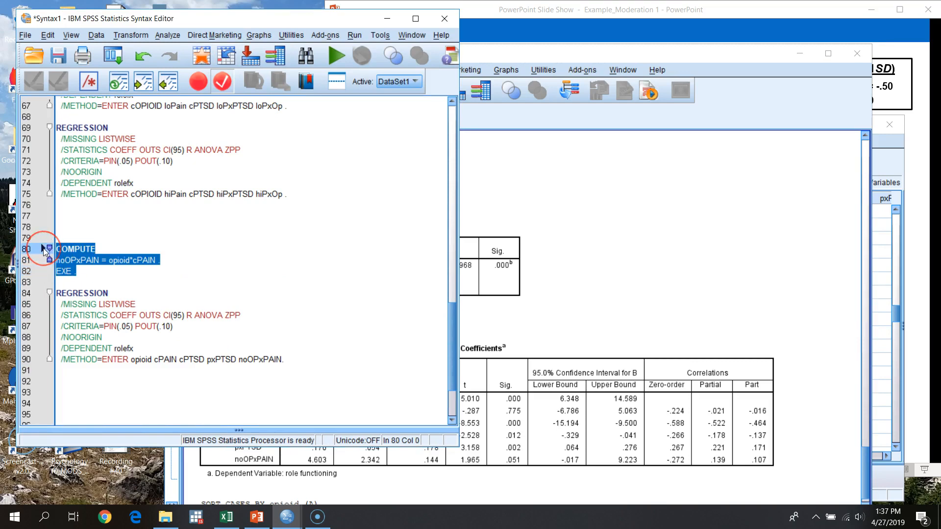
left_click(129, 383)
key("Return")
key("ctrl+v")
scroll(62, 355, "down", 3)
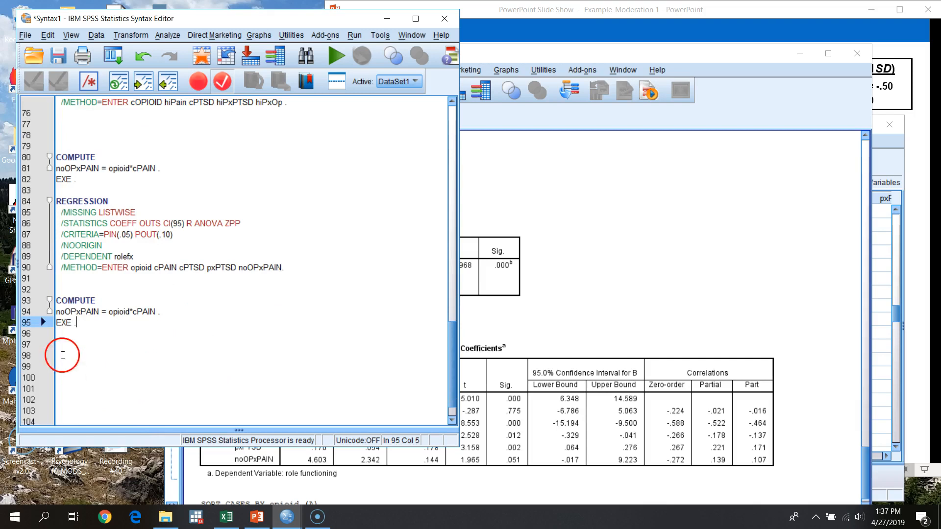
- Edit the copied COMPUTE block to read yesOPxPAIN = opioidR*cPAIN, checking the opioidR variable name in the data set
left_click(64, 312)
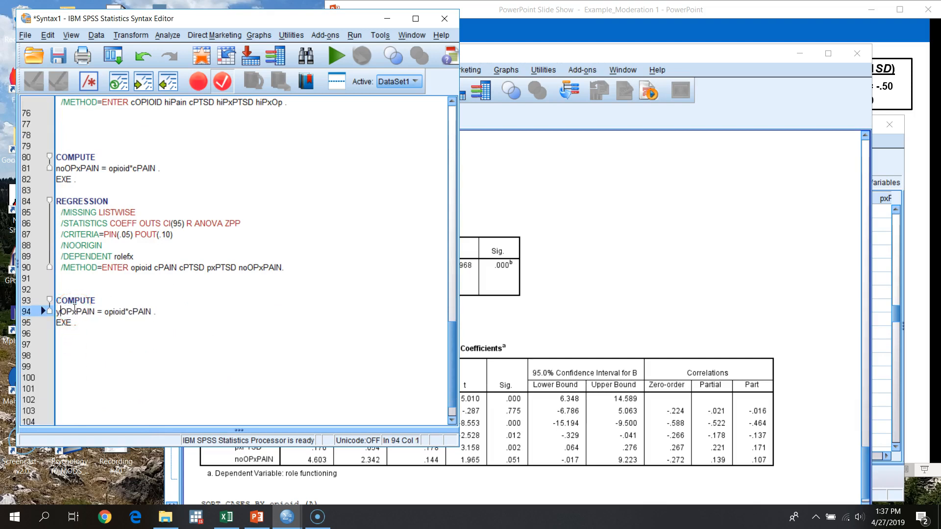
type("yes")
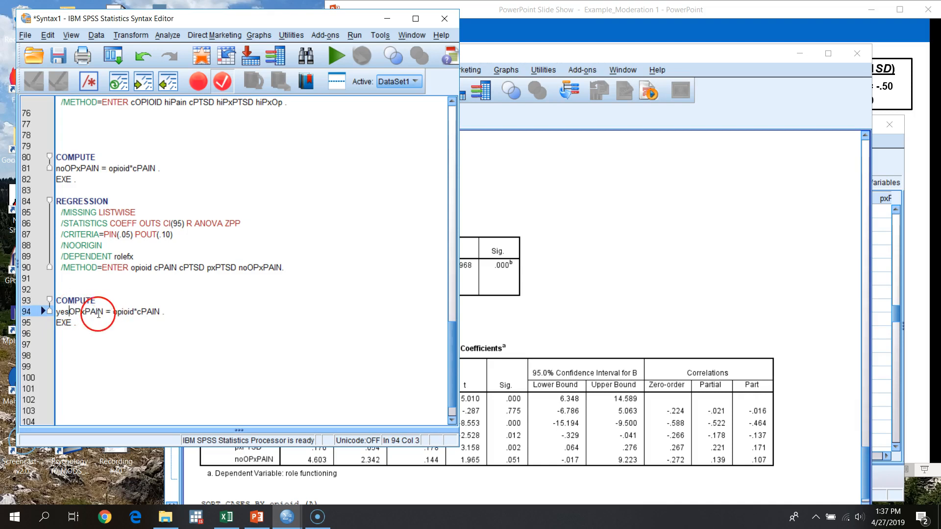
double_click(124, 312)
left_click(124, 312)
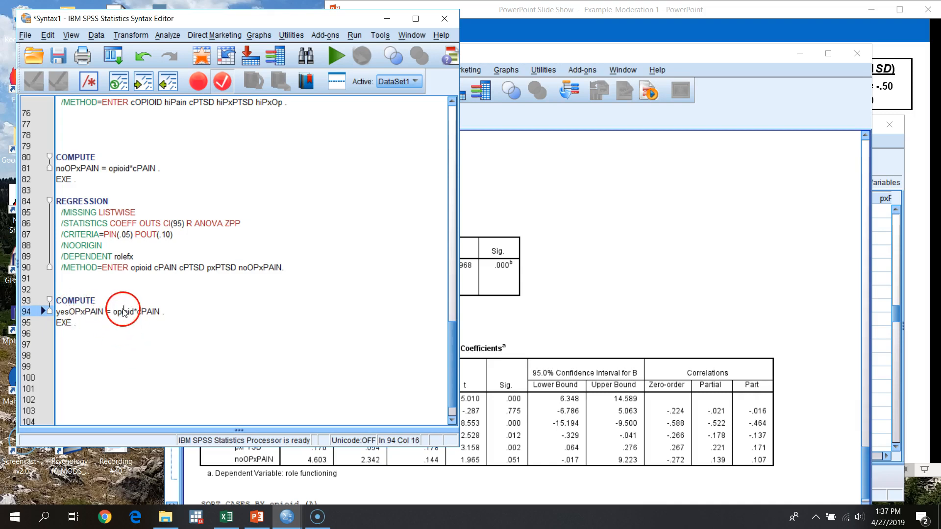
left_click(586, 140)
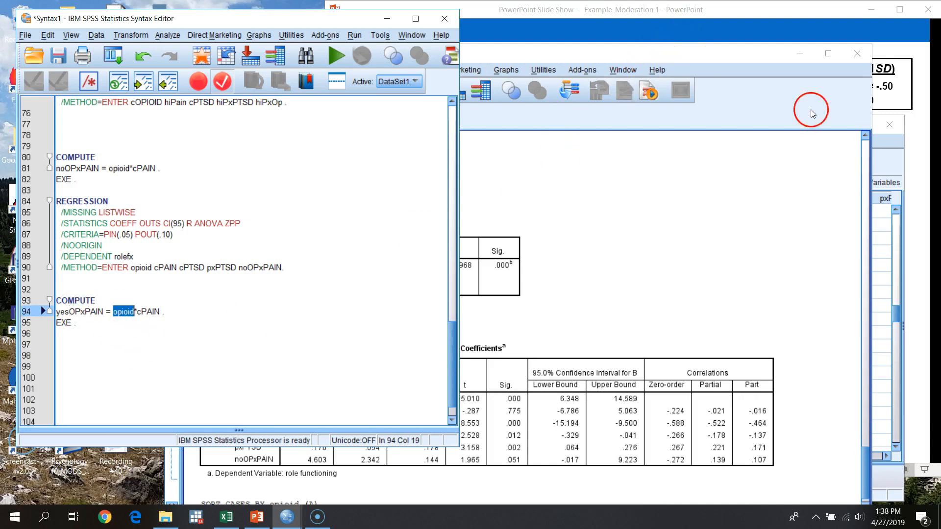
left_click(885, 155)
left_click_drag(705, 125, 727, 41)
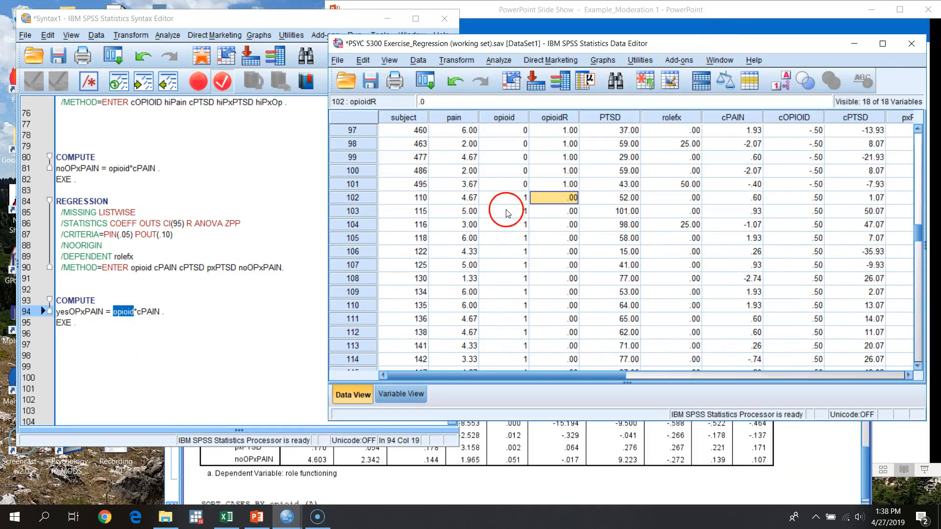
left_click(127, 333)
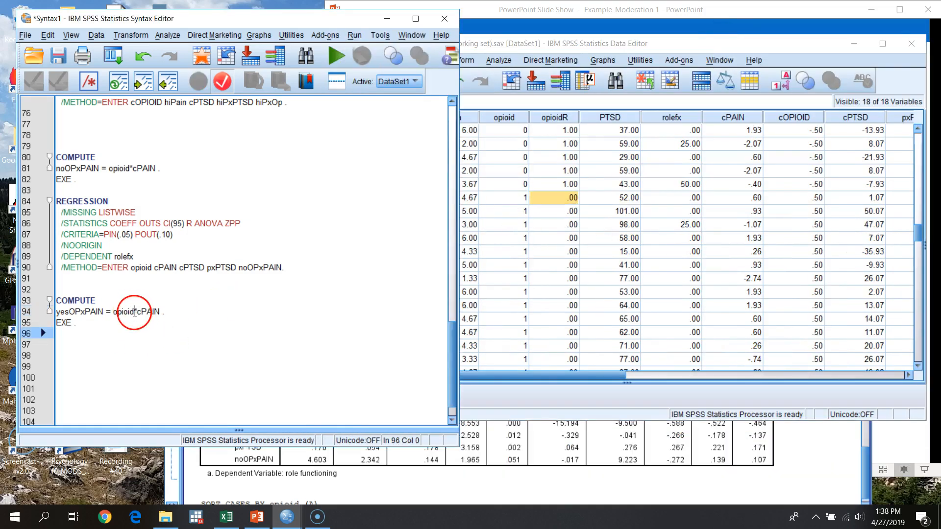
left_click(145, 312)
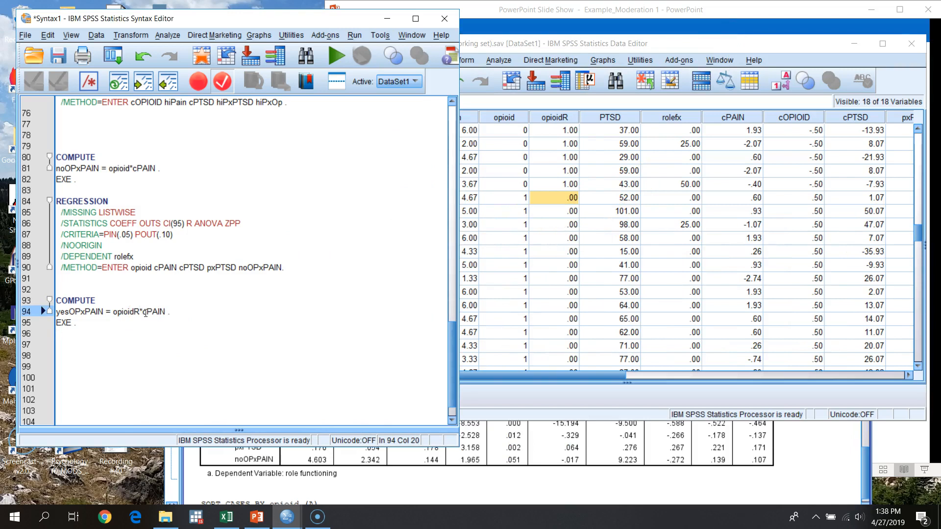
- Run the yesOPxPAIN COMPUTE block and bring the data set back into view
left_click(143, 339)
left_click_drag(81, 322, 43, 299)
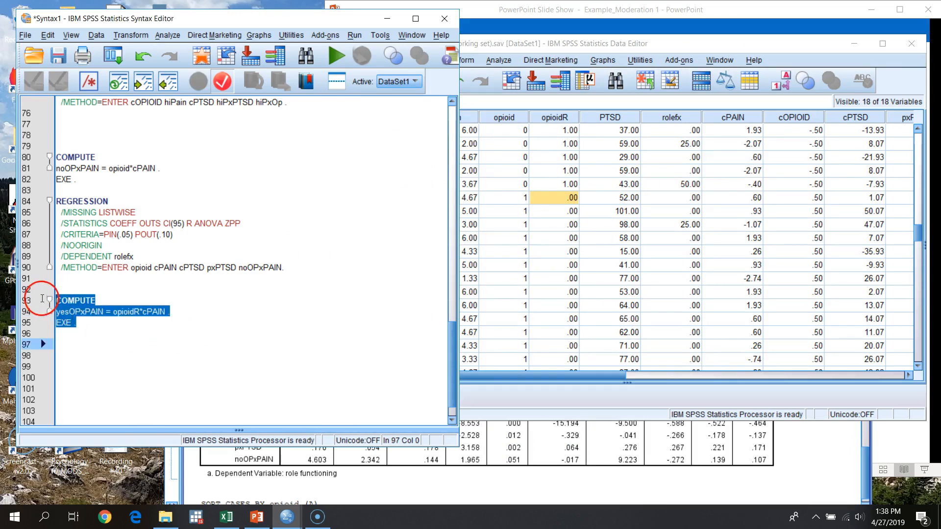
left_click(336, 56)
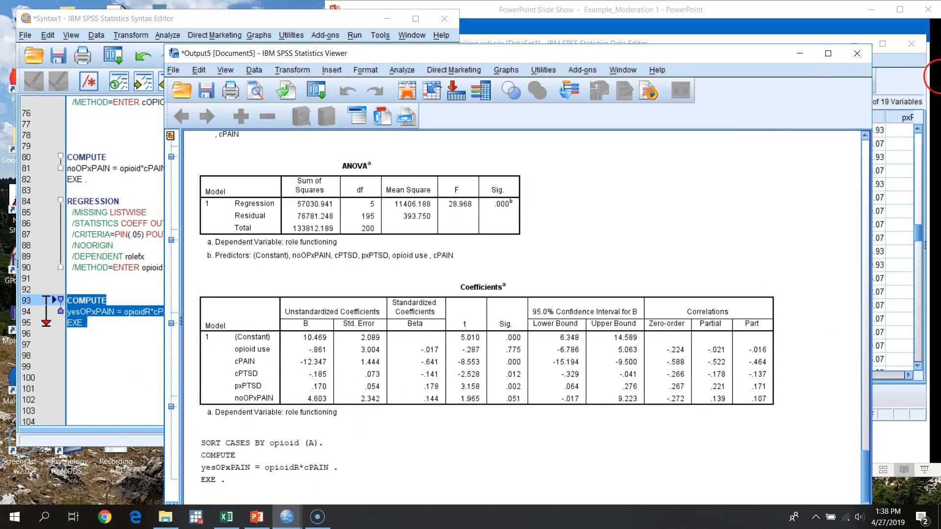
left_click(926, 78)
- Copy the REGRESSION command with opioid and noOPxPAIN below the yesOPxPAIN COMPUTE block
left_click(117, 353)
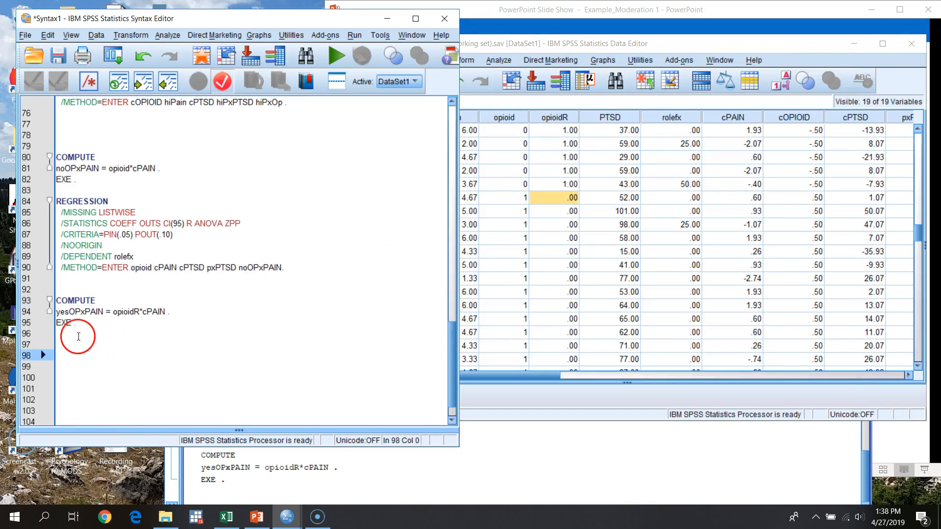
left_click_drag(289, 267, 25, 205)
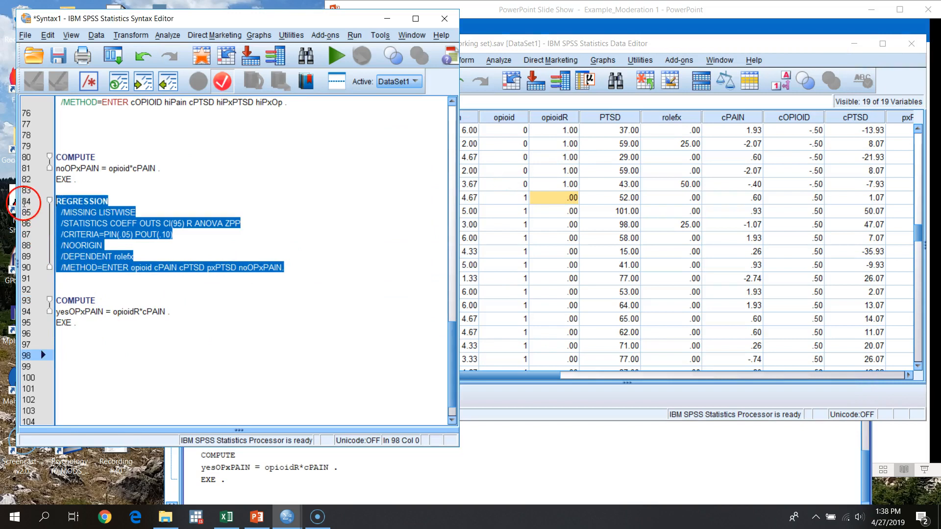
key("ctrl+c")
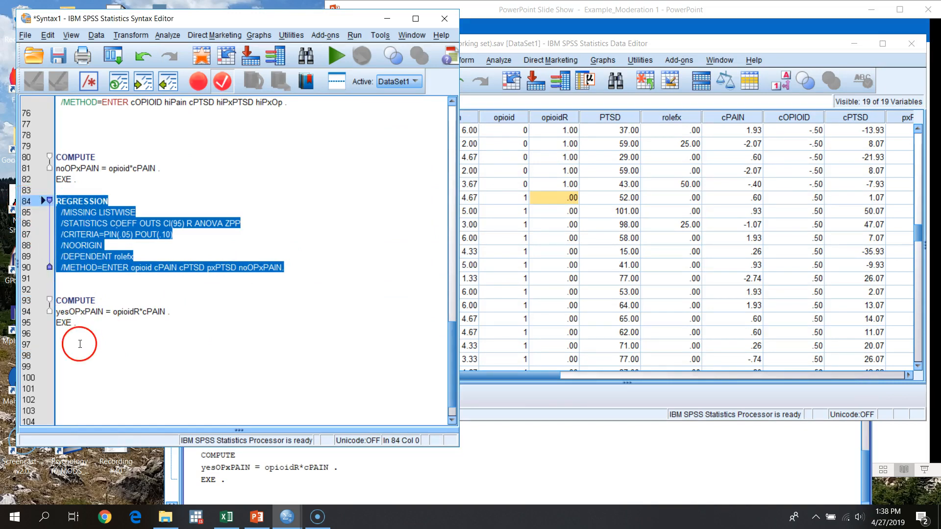
left_click(78, 343)
key("ctrl+v")
- In the copied regression's METHOD line, replace opioid with opioidR and noOPxPAIN with yesOPxPAIN, and run the regression
scroll(78, 349, "down", 3)
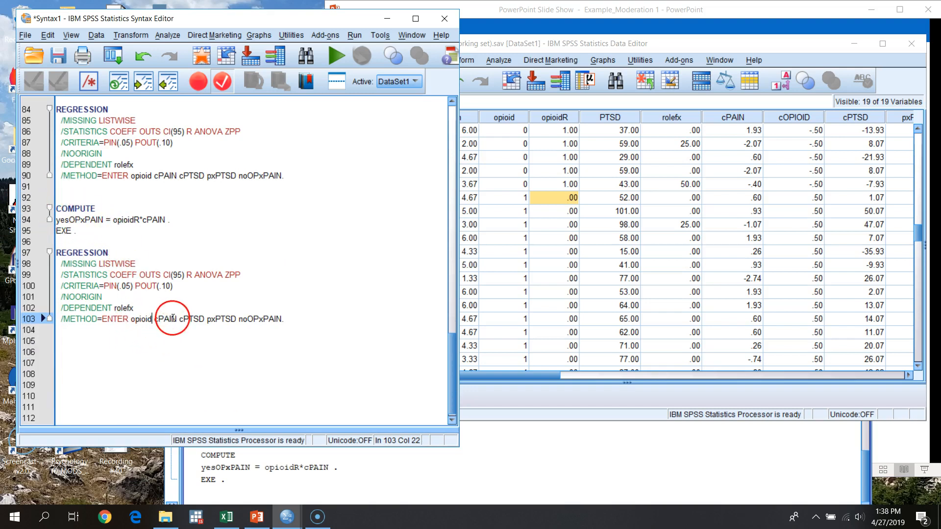
type("R")
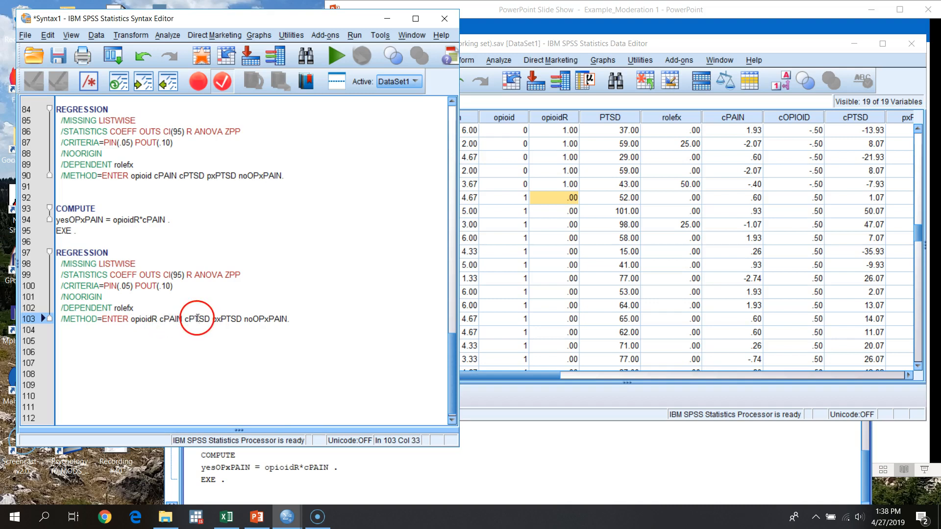
left_click(217, 319)
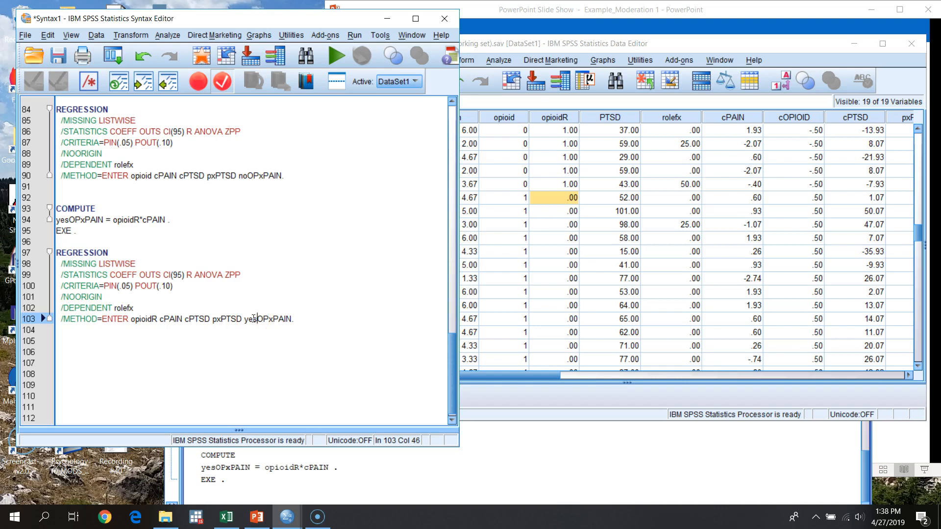
left_click_drag(311, 318, 5, 250)
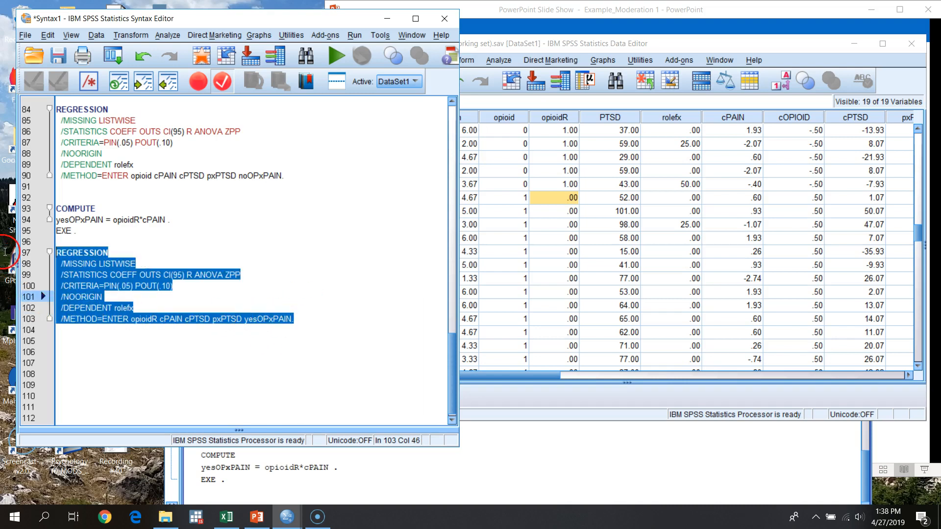
left_click(338, 55)
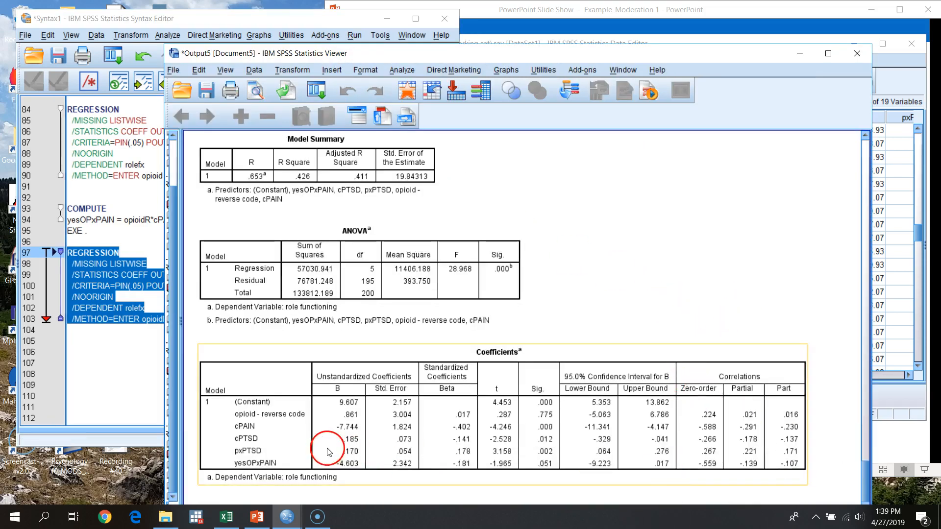
- Compare the cPAIN row of the new Coefficients table with the Excel chart and the Opioid Use equation on the PowerPoint slide
left_click(349, 437)
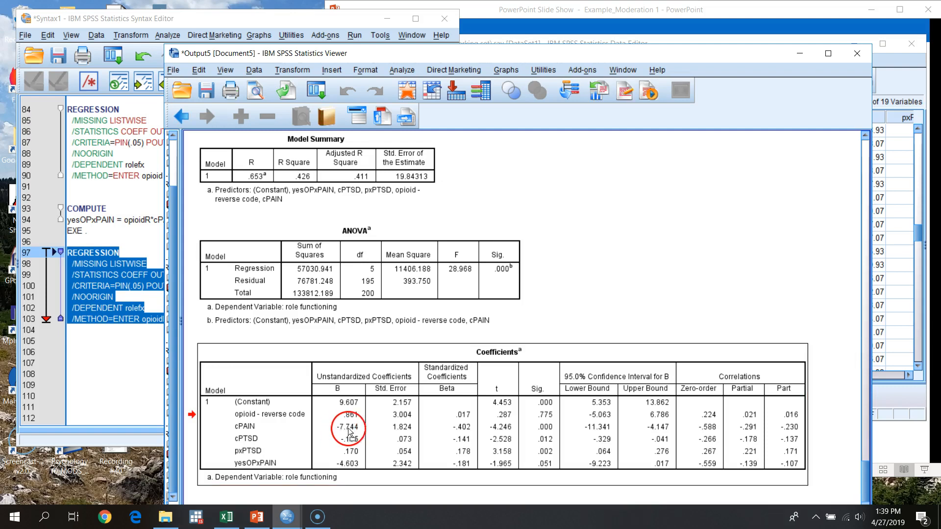
double_click(354, 432)
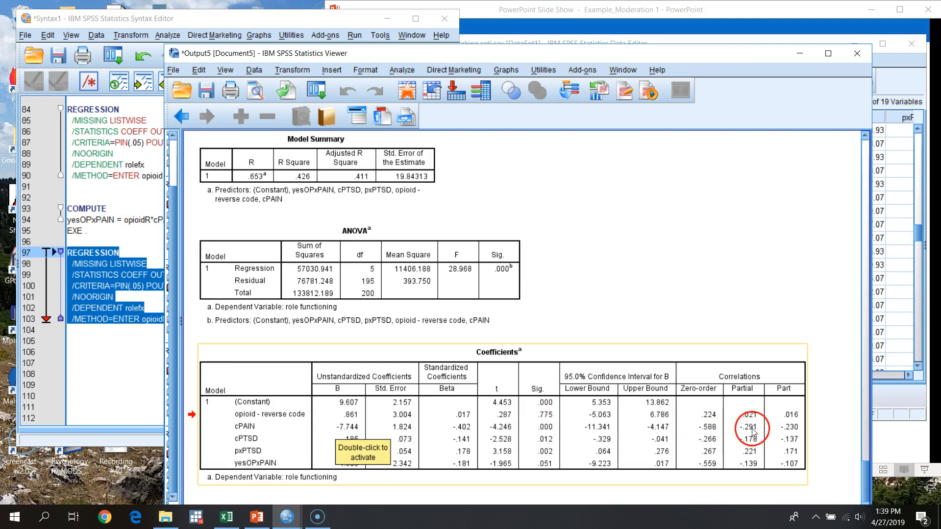
left_click_drag(636, 47, 473, 30)
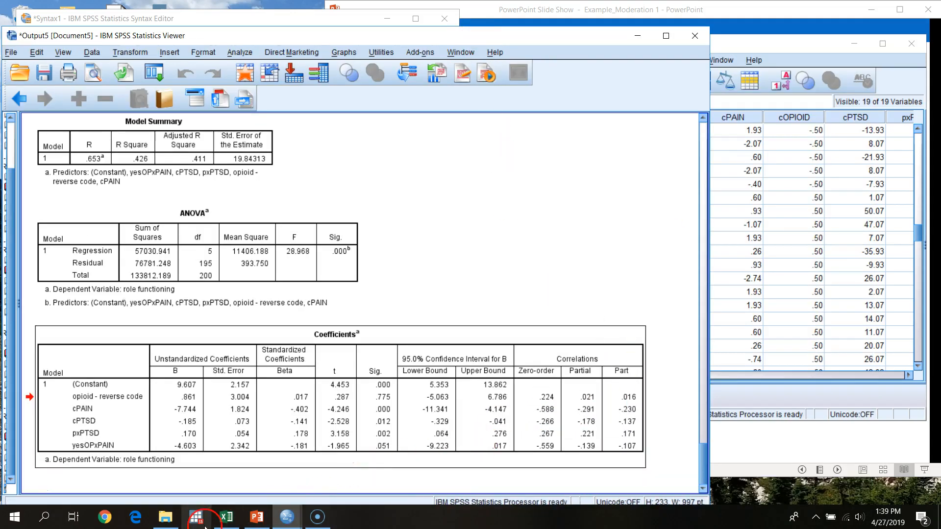
left_click(226, 517)
left_click(872, 10)
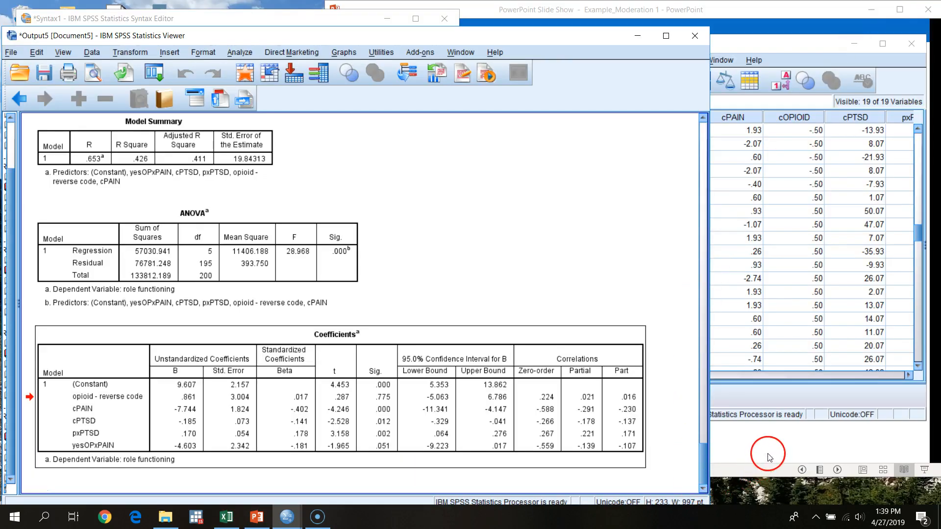
left_click(769, 458)
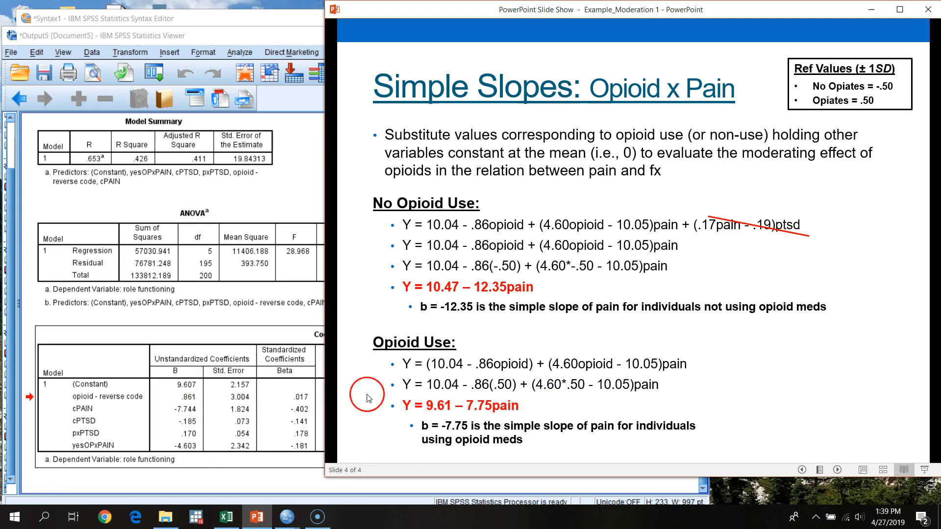
left_click(275, 33)
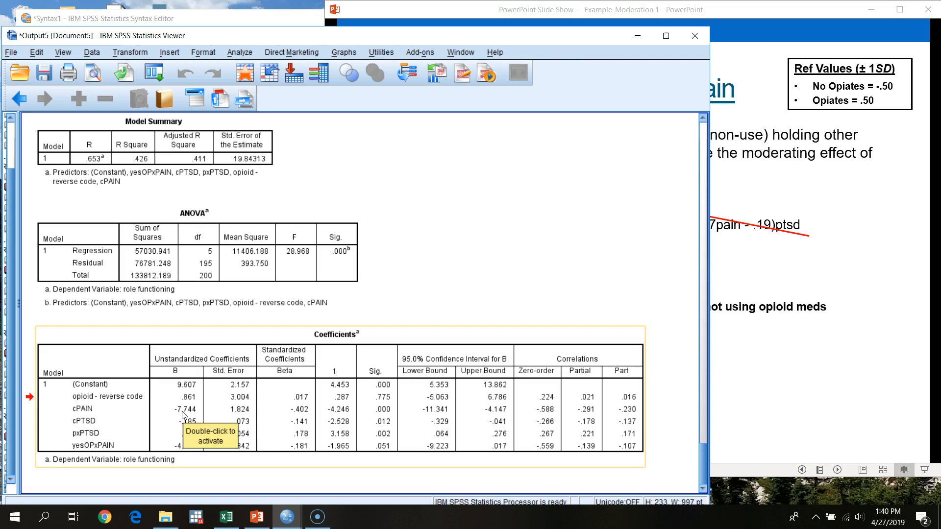
- Compare the Coefficients tables of the hiPxOp, noOPxPAIN and yesOPxPAIN regressions in the SPSS output, including their interaction rows
left_click_drag(704, 461, 705, 318)
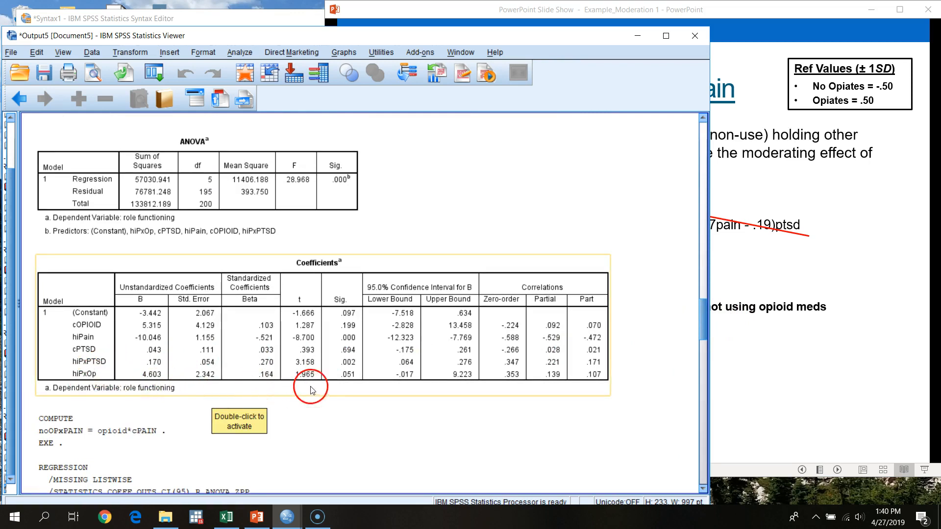
left_click_drag(703, 313, 705, 473)
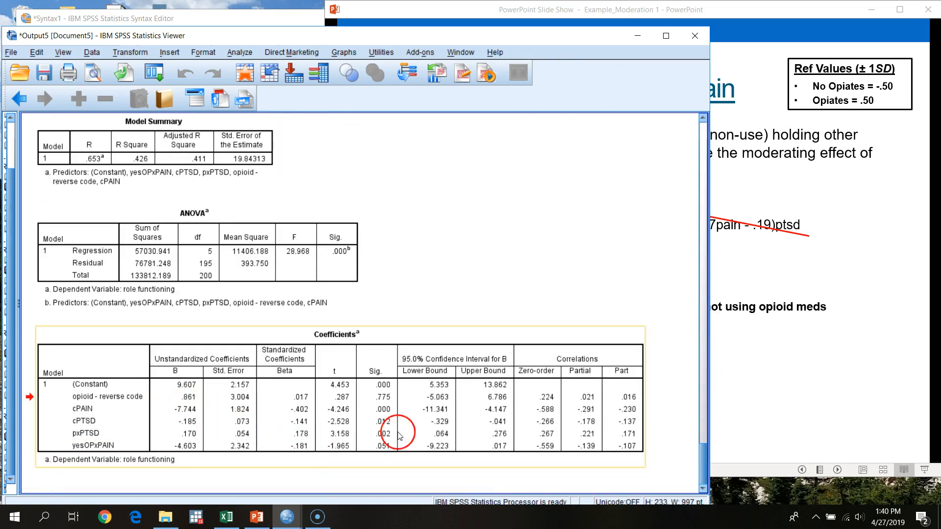
scroll(706, 447, "up", 4)
scroll(712, 446, "up", 10)
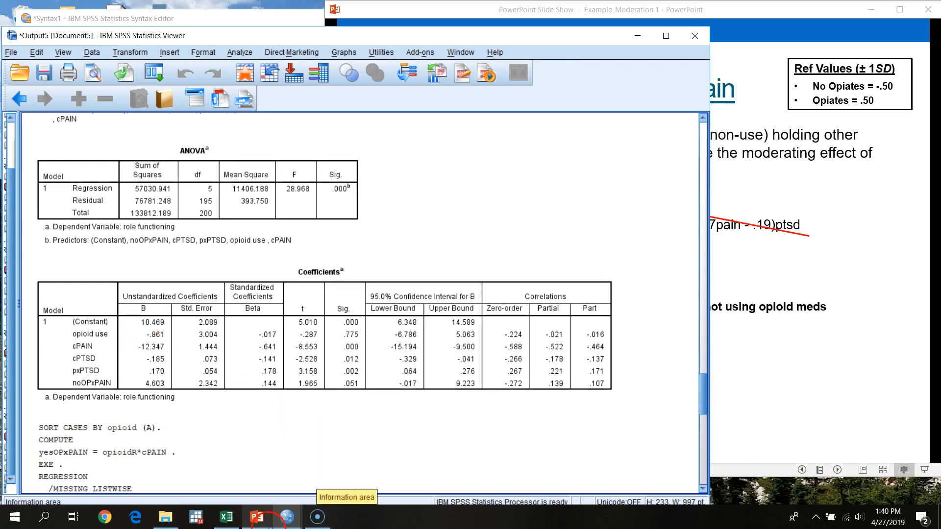
- Switch to Excel and examine the simple slopes charts on the OPIOIDxPAIN and PAINxPTSD sheets
left_click(226, 518)
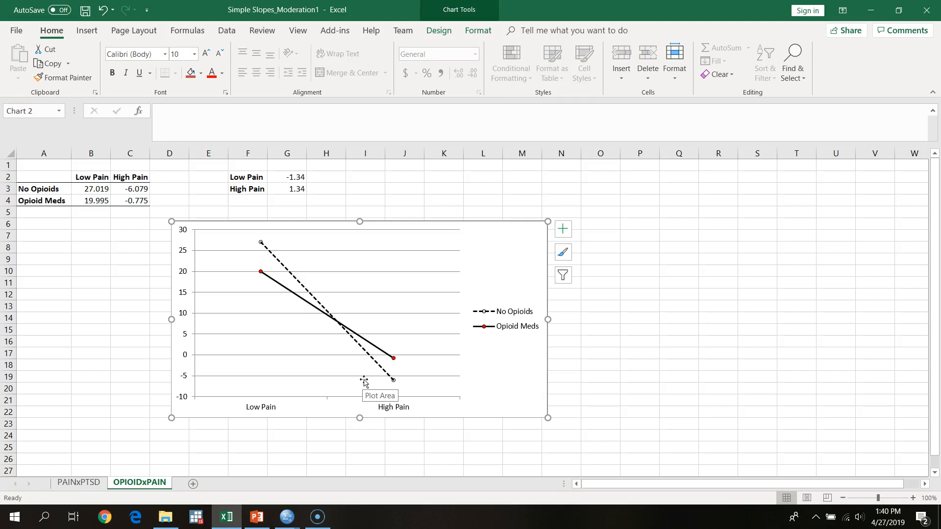
left_click(368, 403)
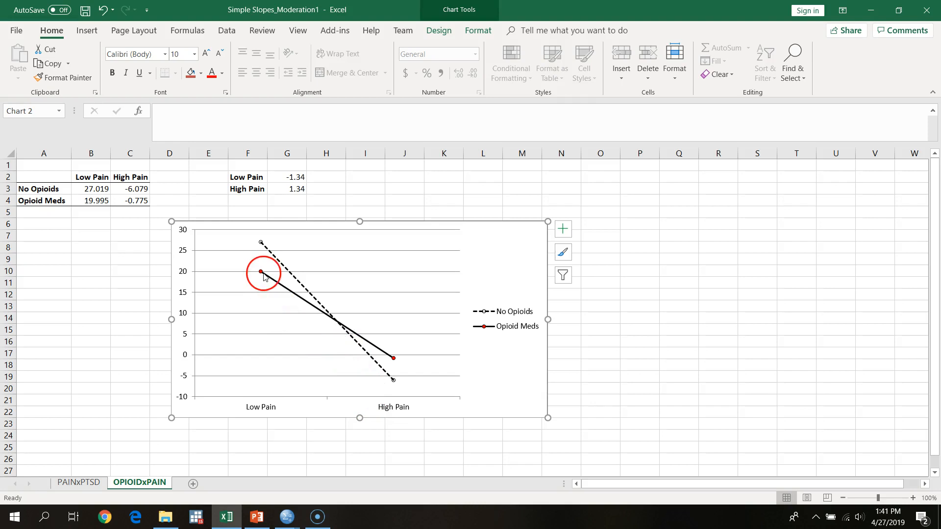
left_click(79, 482)
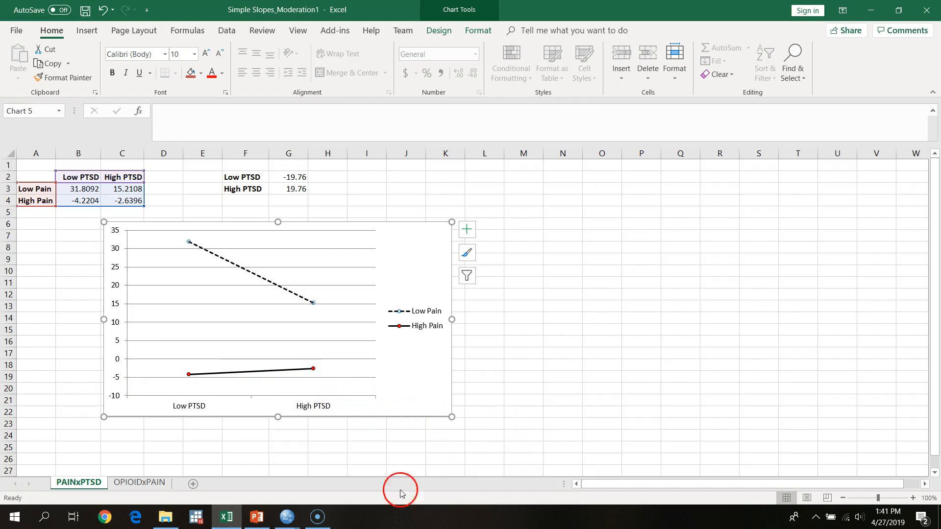
- Clear the Excel workbook out of view and show PowerPoint's Opioid x Pain simple slopes slide beside the SPSS output
left_click(256, 516)
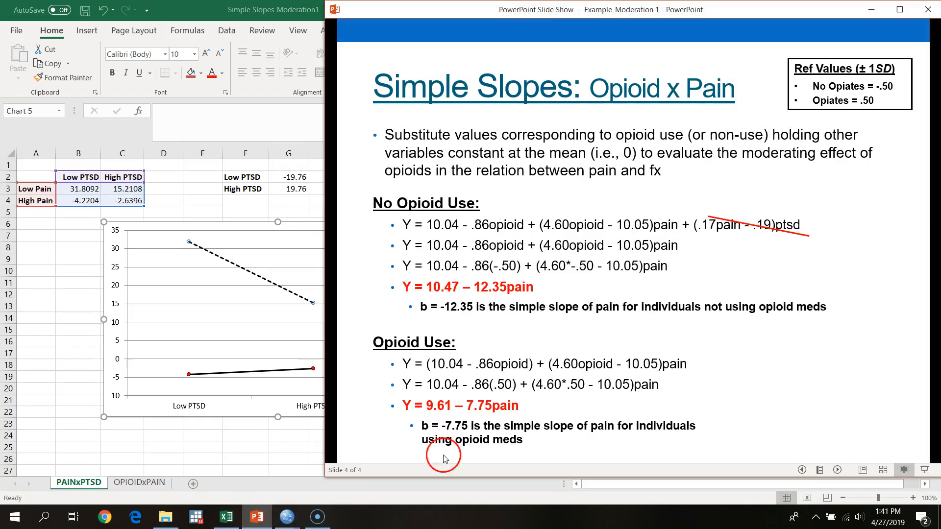
scroll(581, 398, "down", 1)
scroll(581, 398, "up", 1)
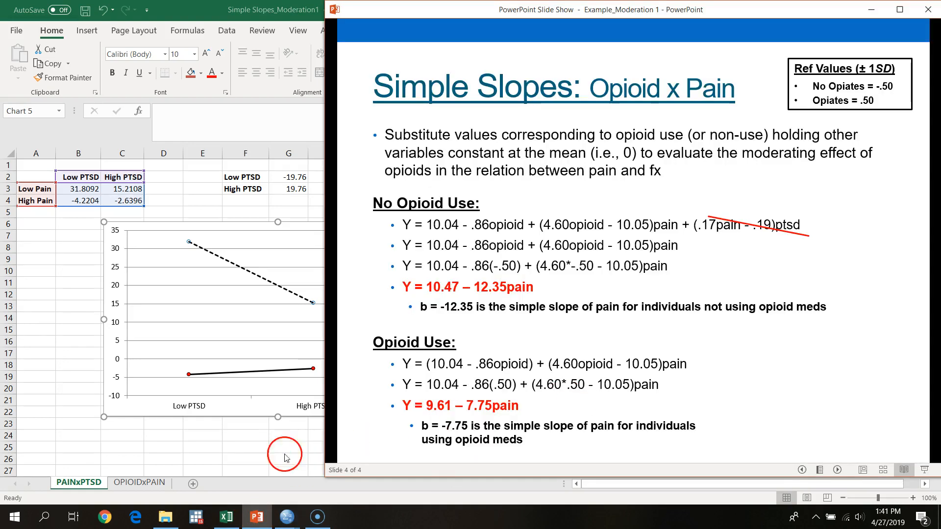
left_click(254, 461)
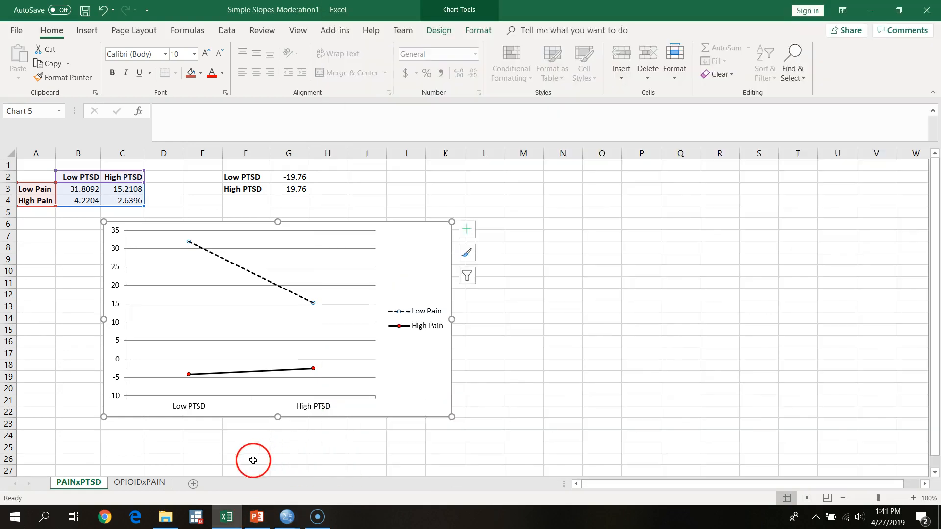
left_click(899, 10)
left_click(279, 11)
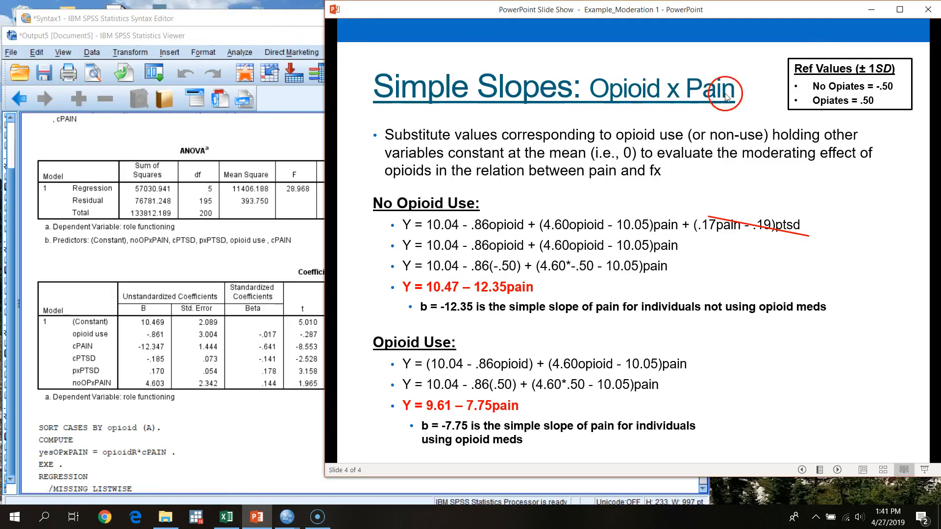